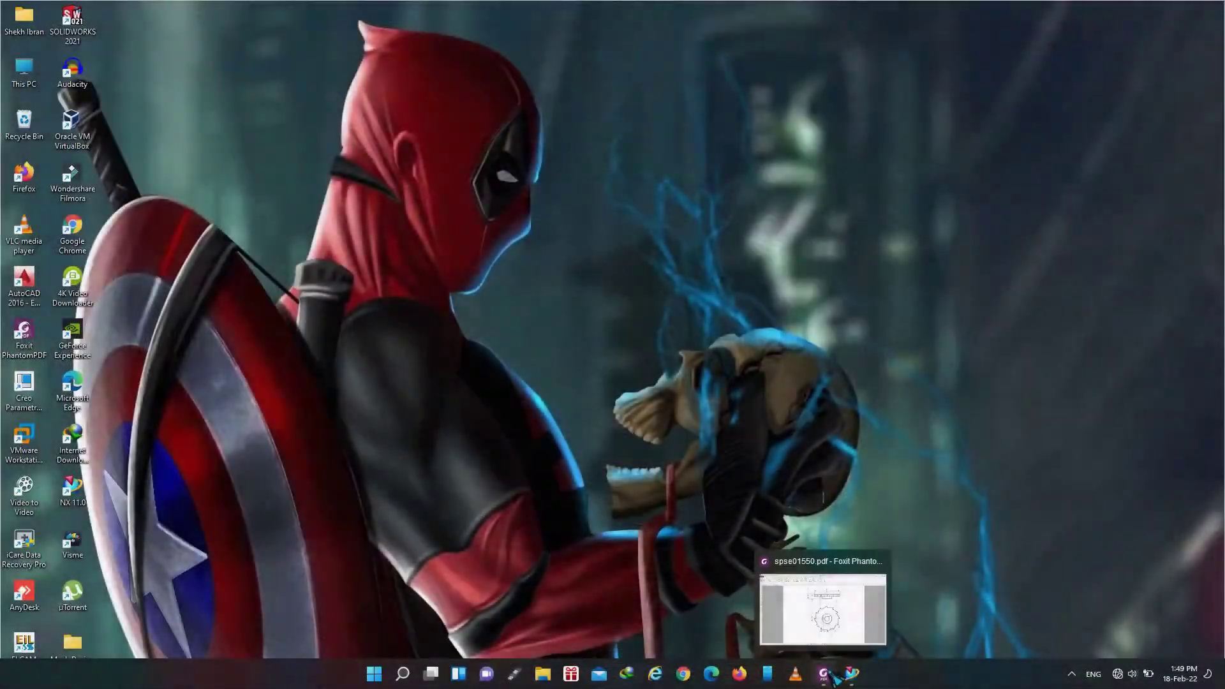
# Check the cutter's PDF drawing, then bring the NX session back into view.
pyautogui.click(832, 677)
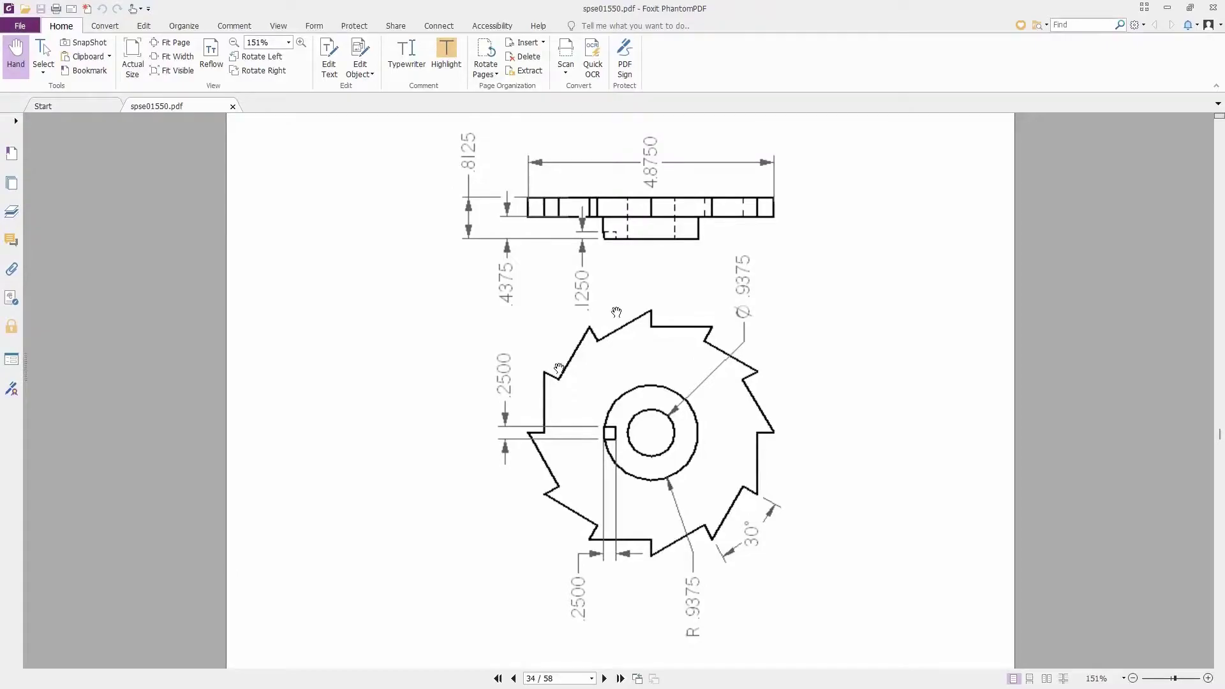
pyautogui.click(1169, 9)
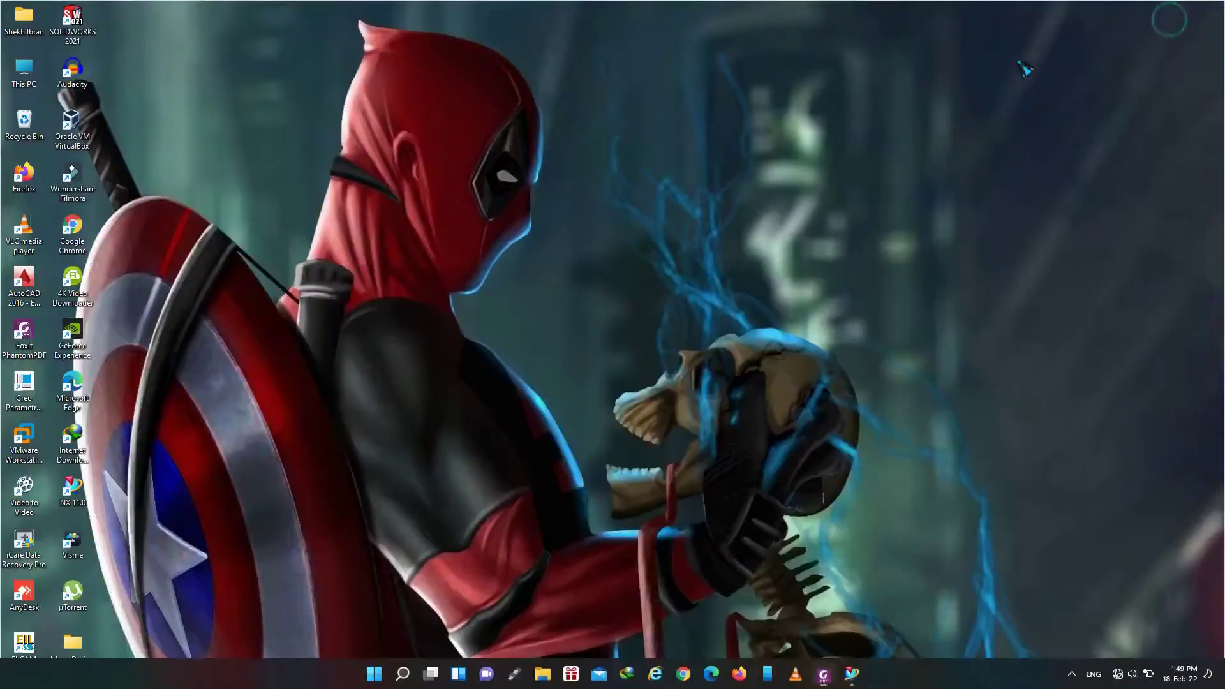
pyautogui.click(852, 674)
pyautogui.write('Ex')
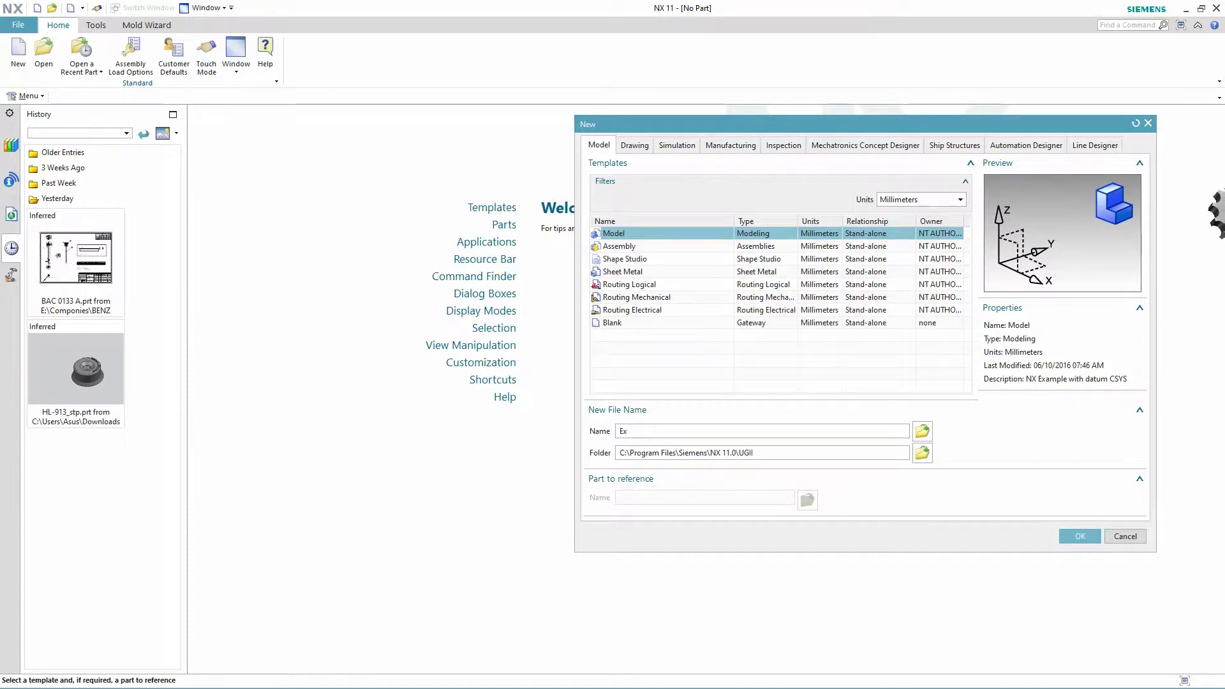
# Create a new Model part named Ex12 in the Desktop's Mech Design folder.
pyautogui.write('13')
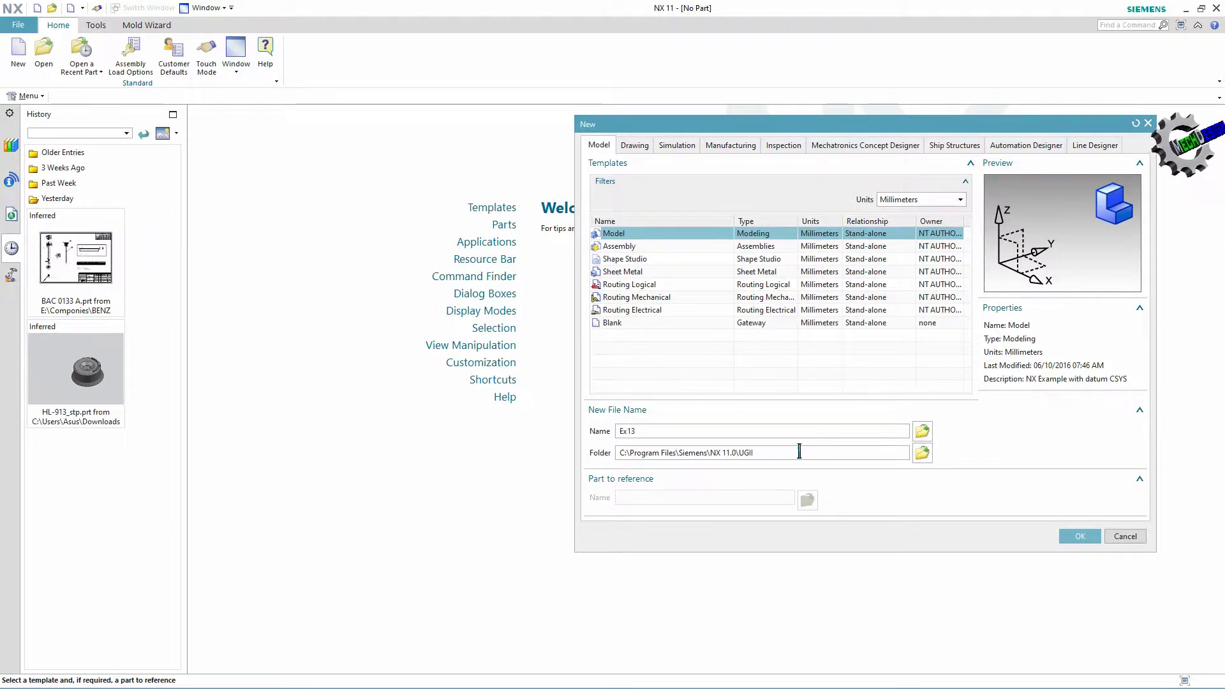
pyautogui.press('BackSpace')
pyautogui.write('2.prt')
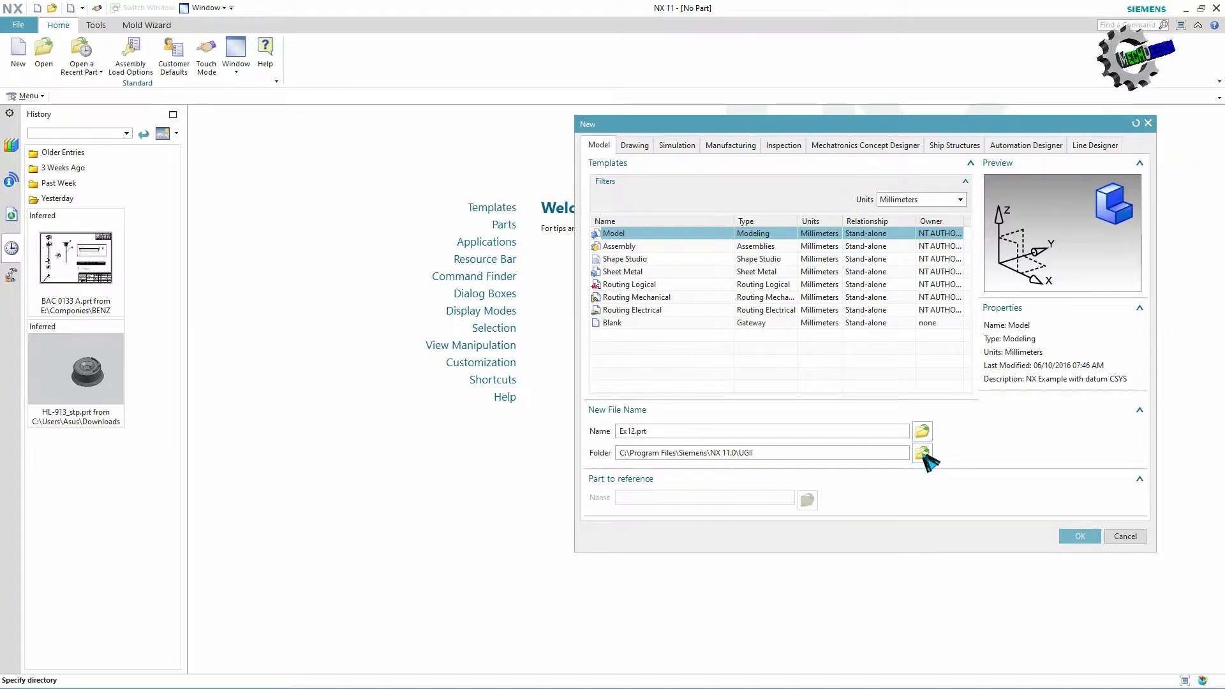
pyautogui.click(923, 454)
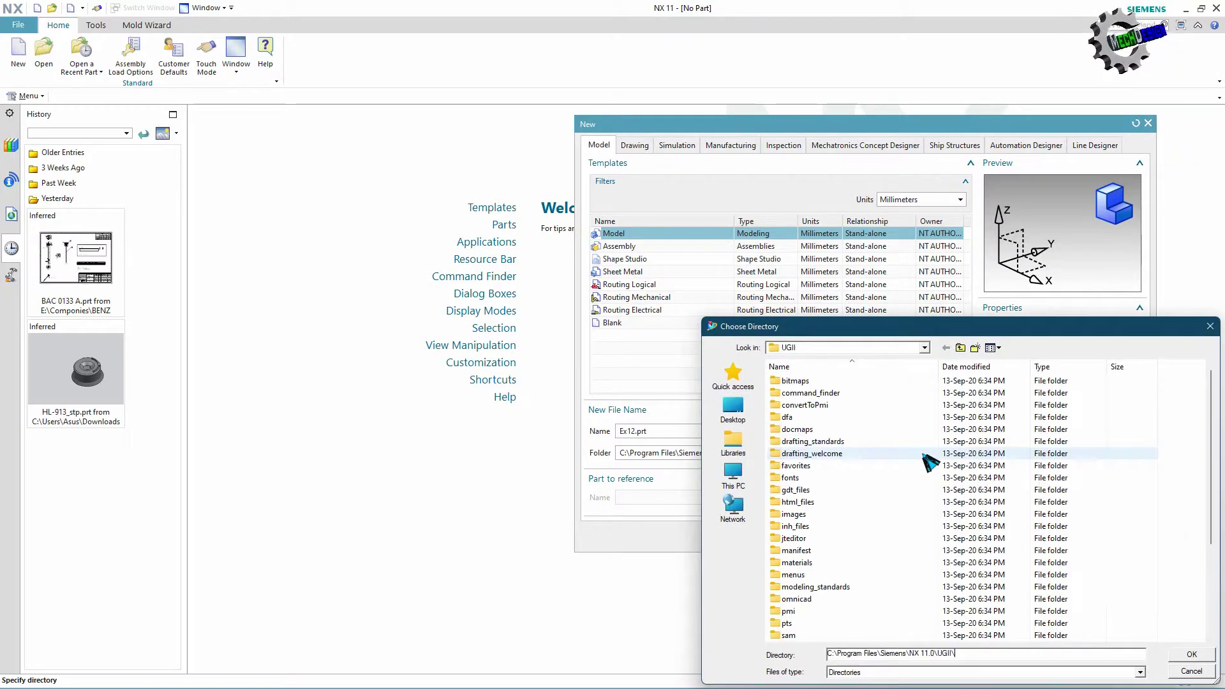
pyautogui.click(740, 419)
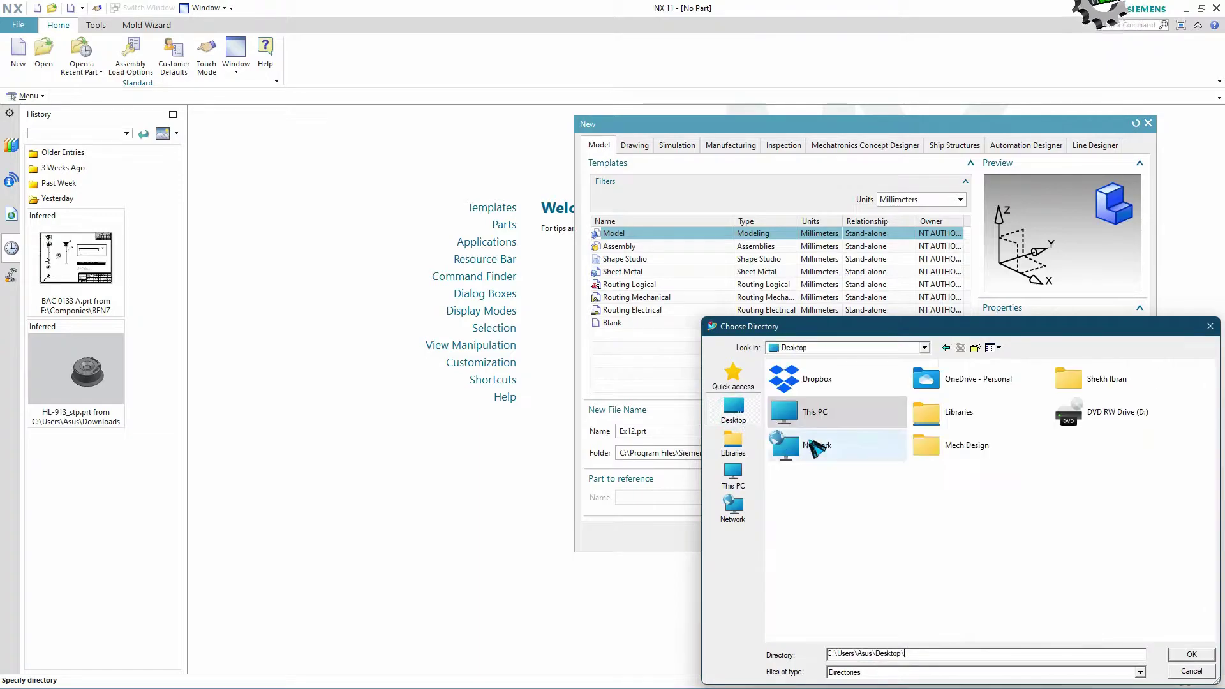
pyautogui.doubleClick(990, 454)
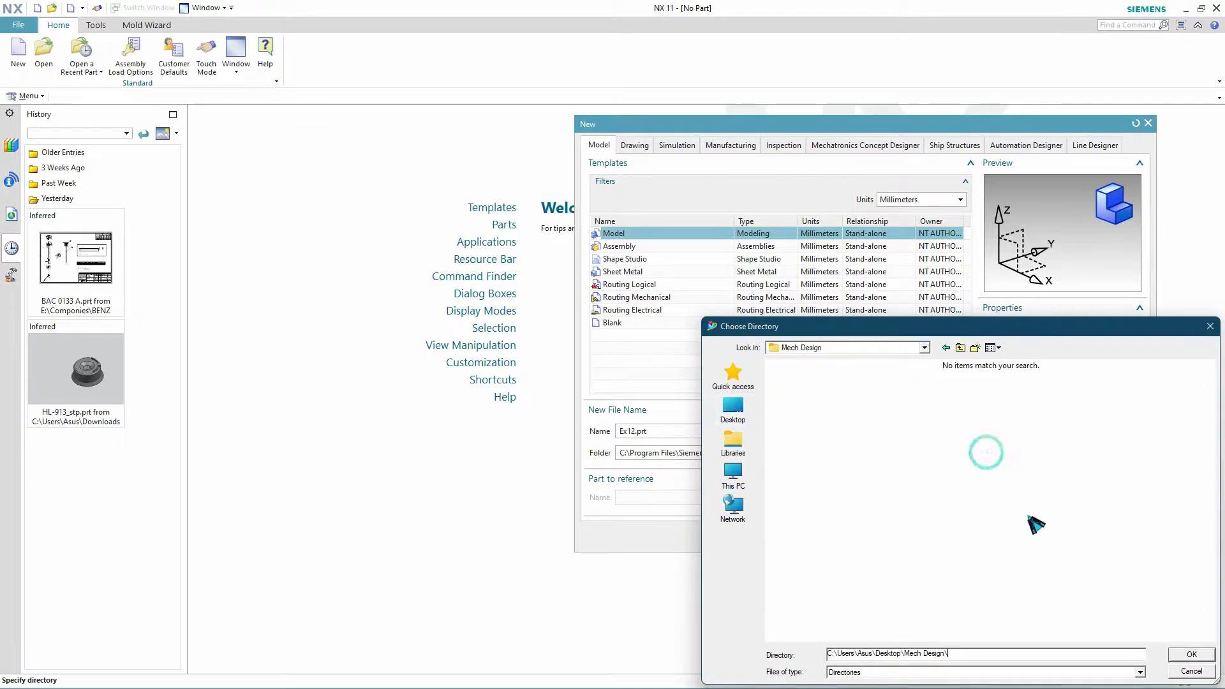
pyautogui.click(1192, 657)
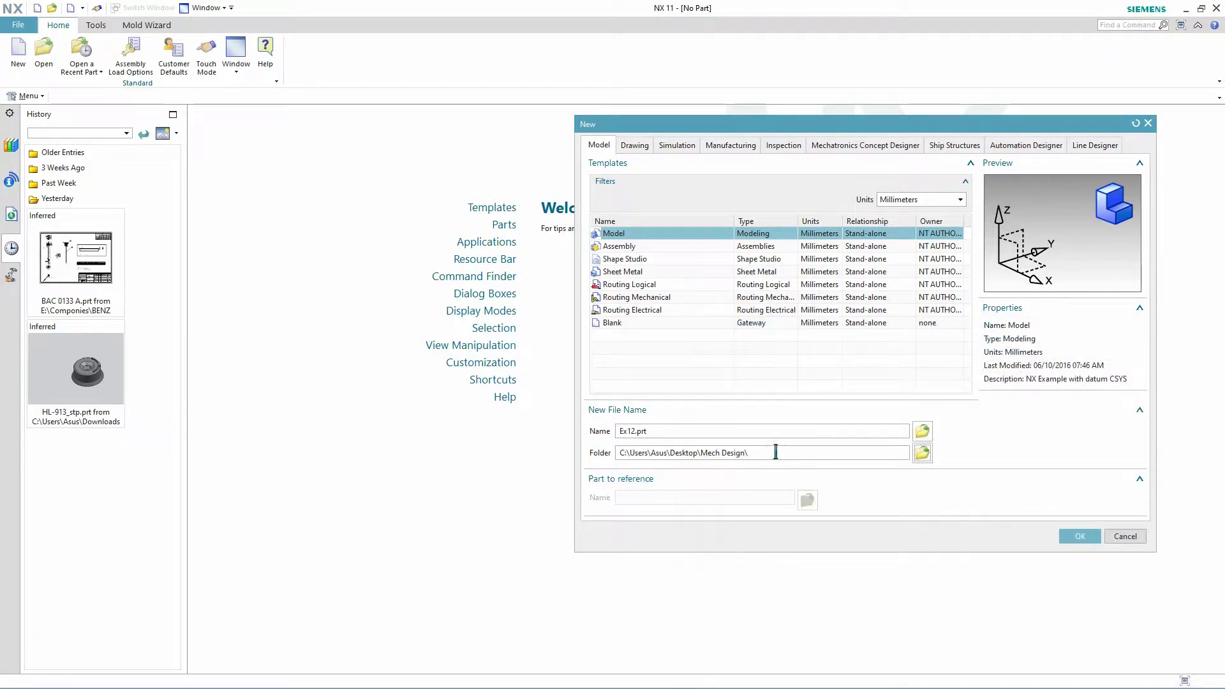
pyautogui.click(1076, 539)
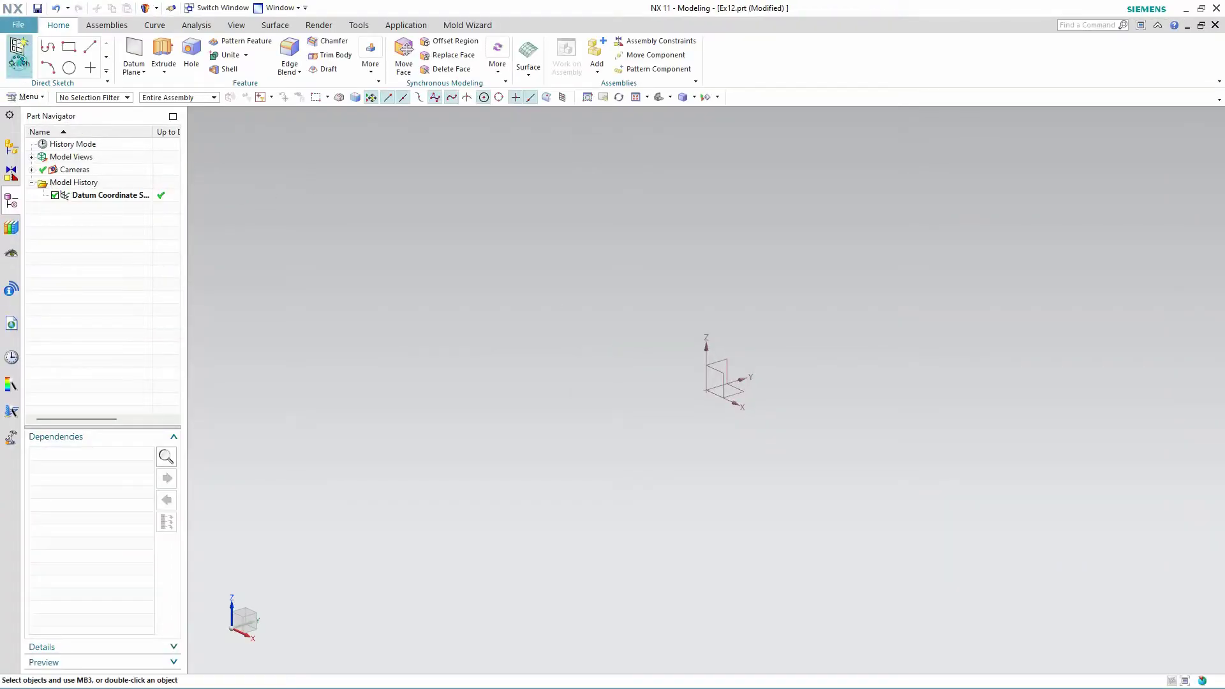
# Sketch a 4.875-diameter circle centred at the origin on the default XY plane.
pyautogui.click(19, 52)
pyautogui.click(117, 275)
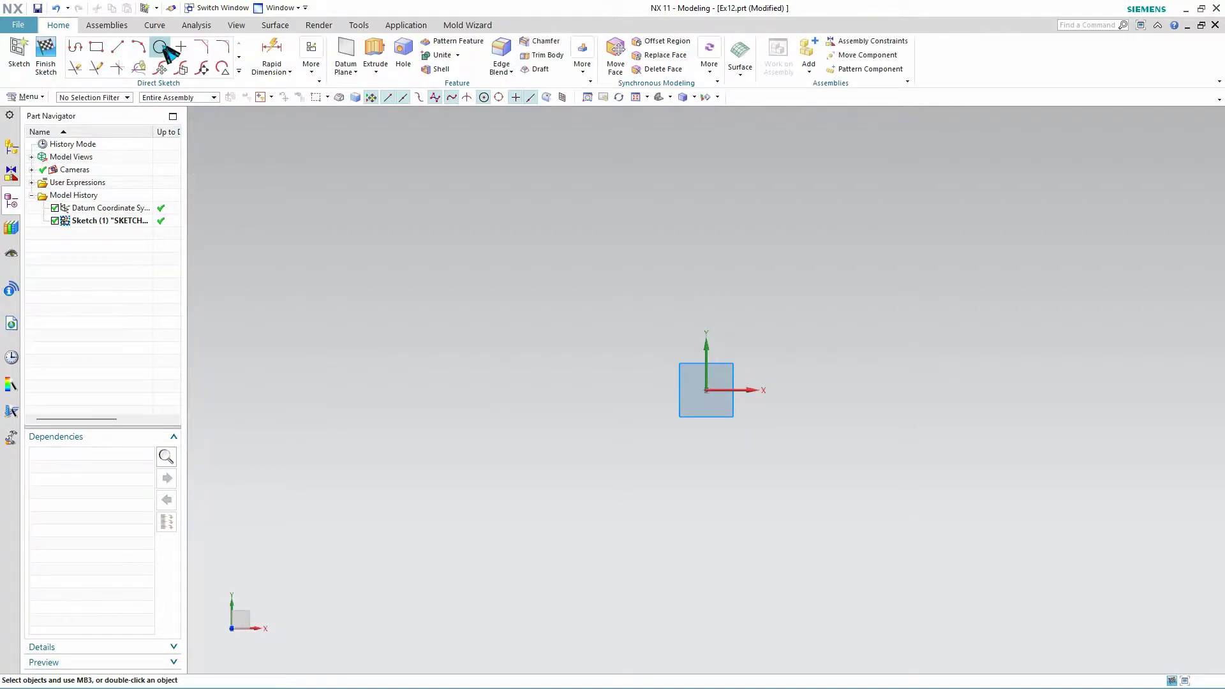
pyautogui.click(160, 46)
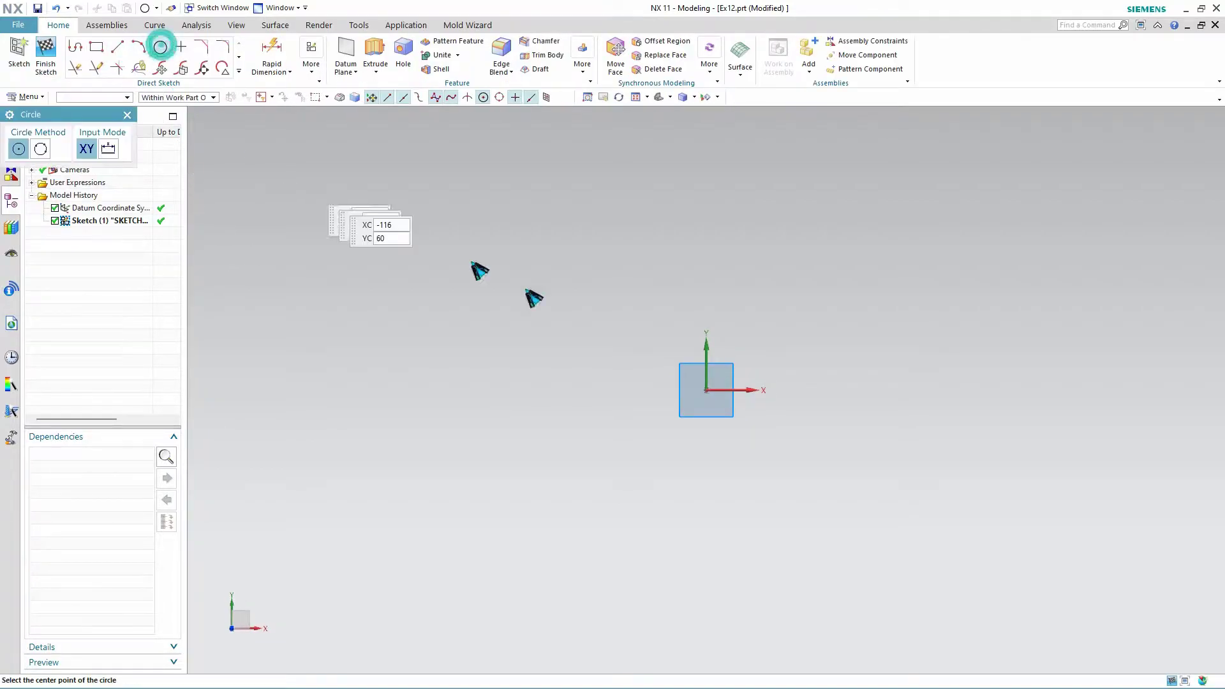
pyautogui.click(704, 391)
pyautogui.write('4.875')
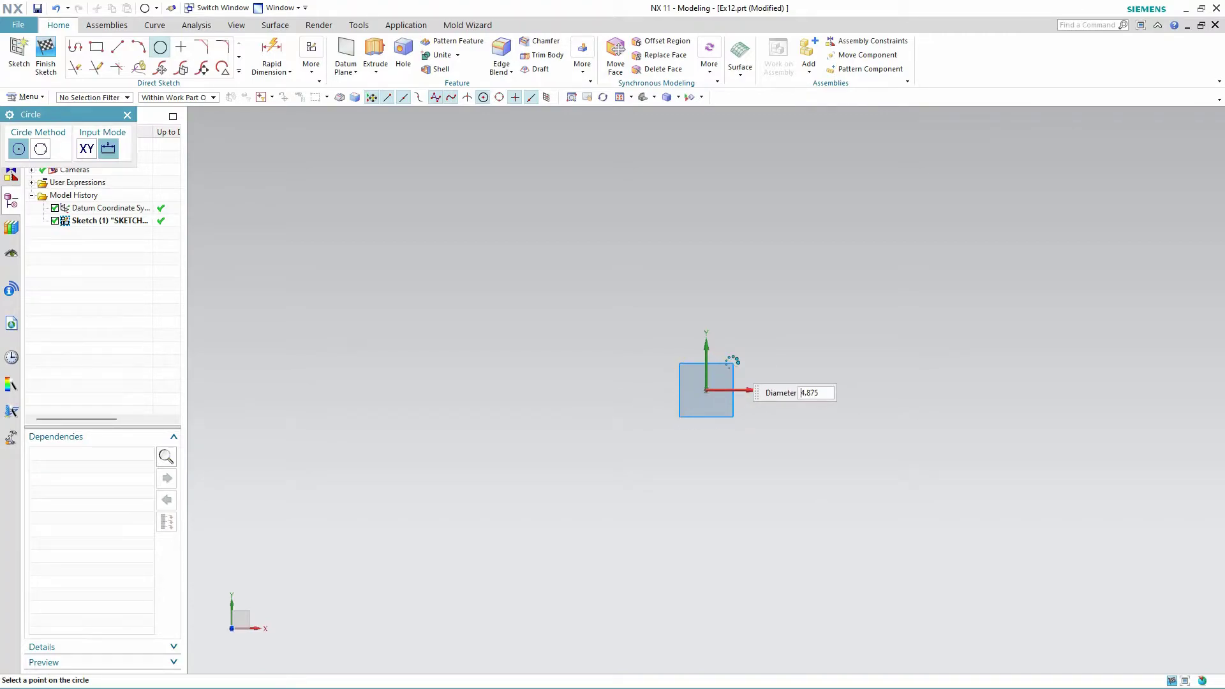
pyautogui.write('75')
pyautogui.press('Return')
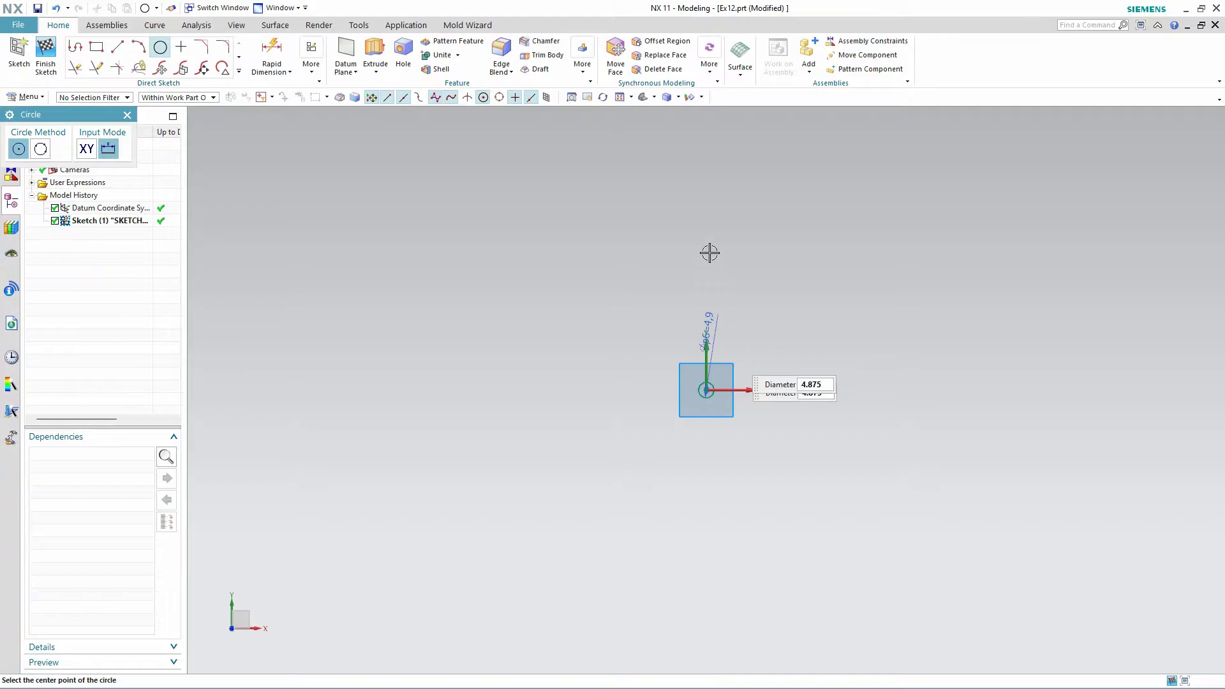
pyautogui.click(620, 97)
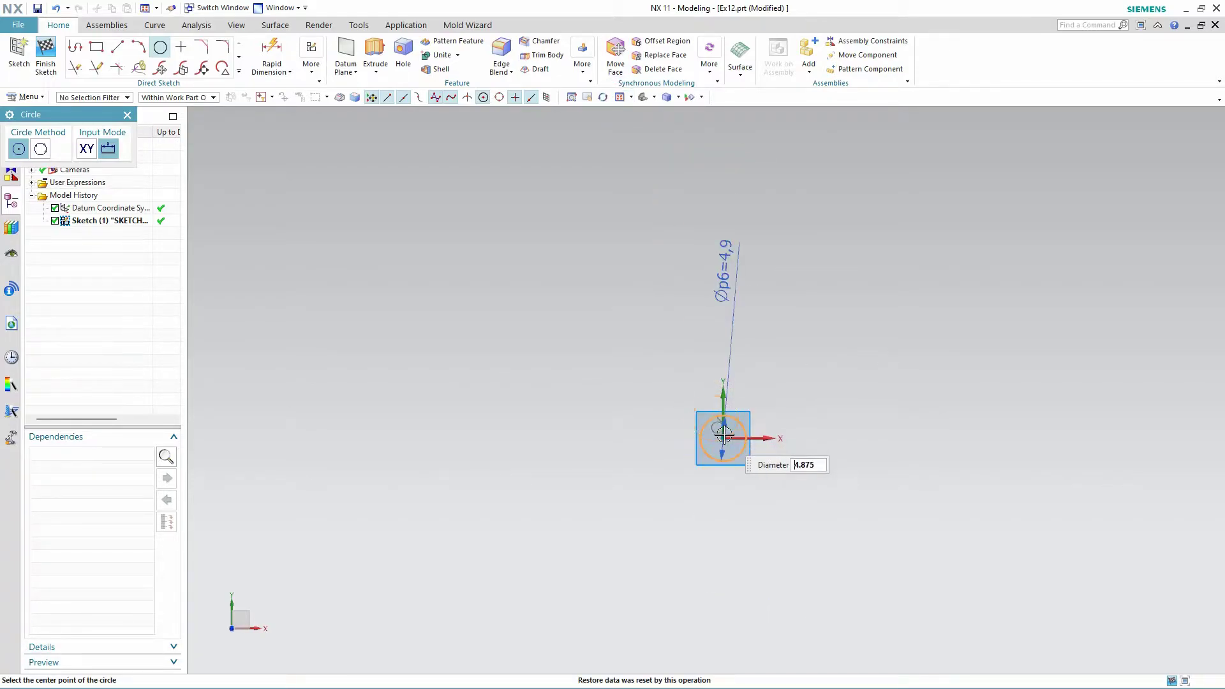
pyautogui.scroll(-1, 725, 434)
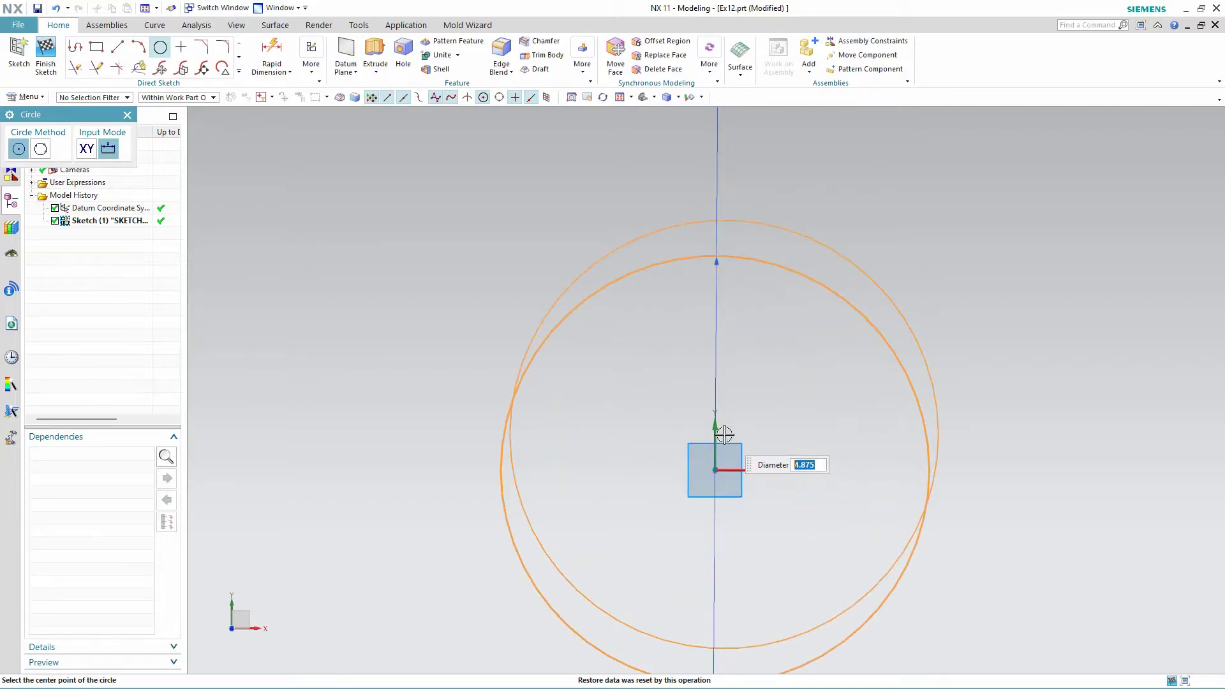
pyautogui.press('Return')
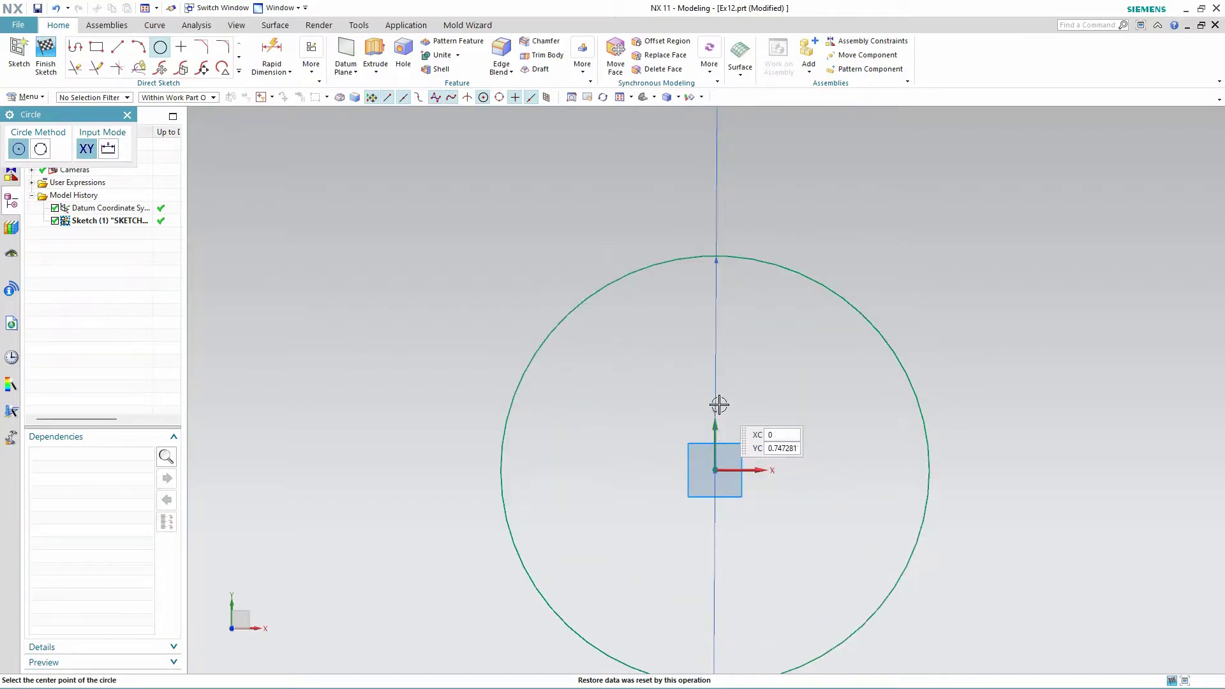
pyautogui.scroll(2, 719, 405)
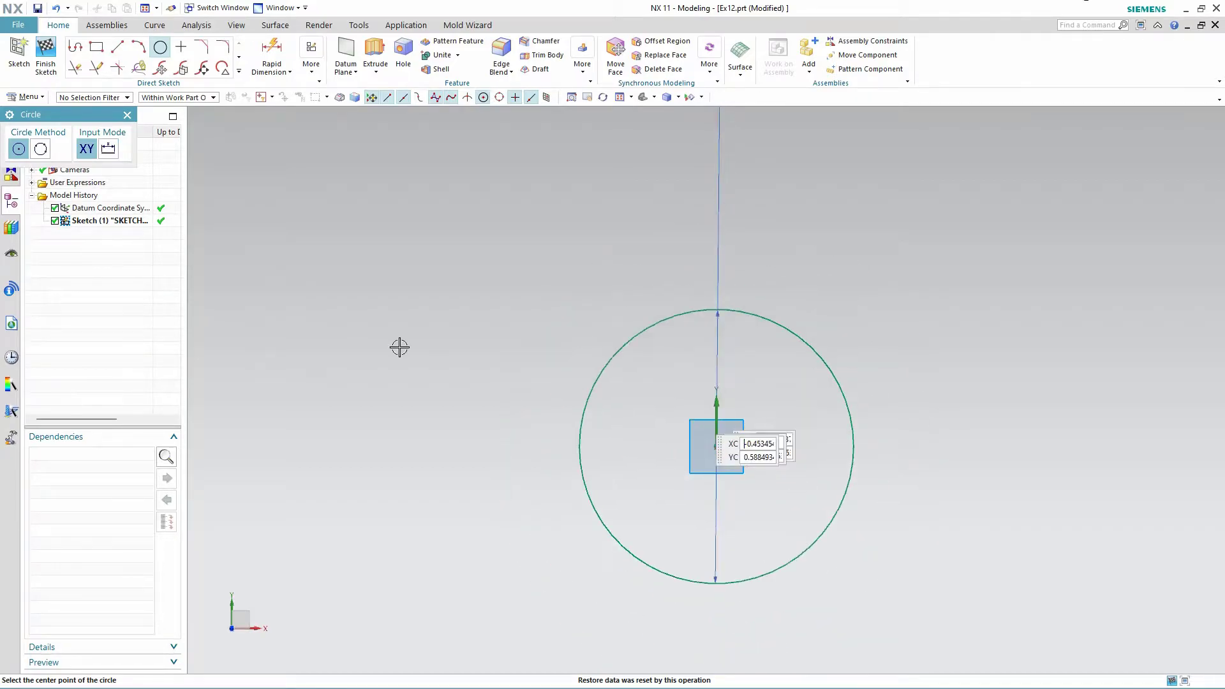
# Draw a 3.4-long vertical line straight down from the circle's centre.
pyautogui.click(116, 46)
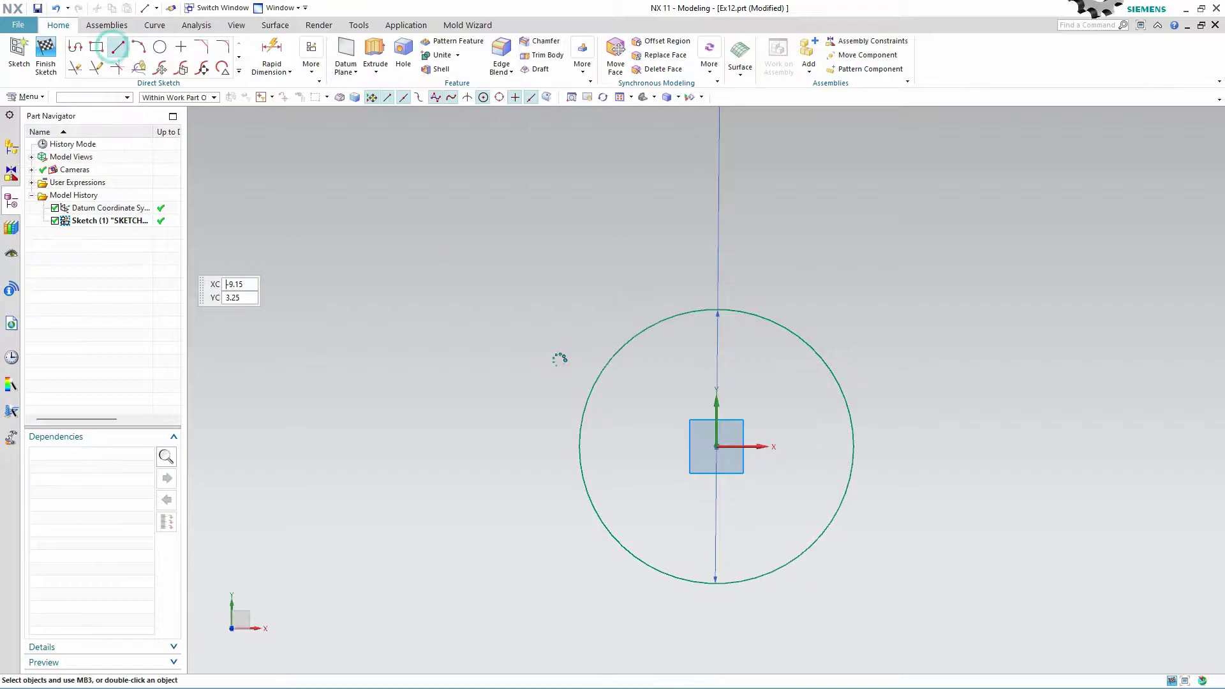
pyautogui.click(716, 446)
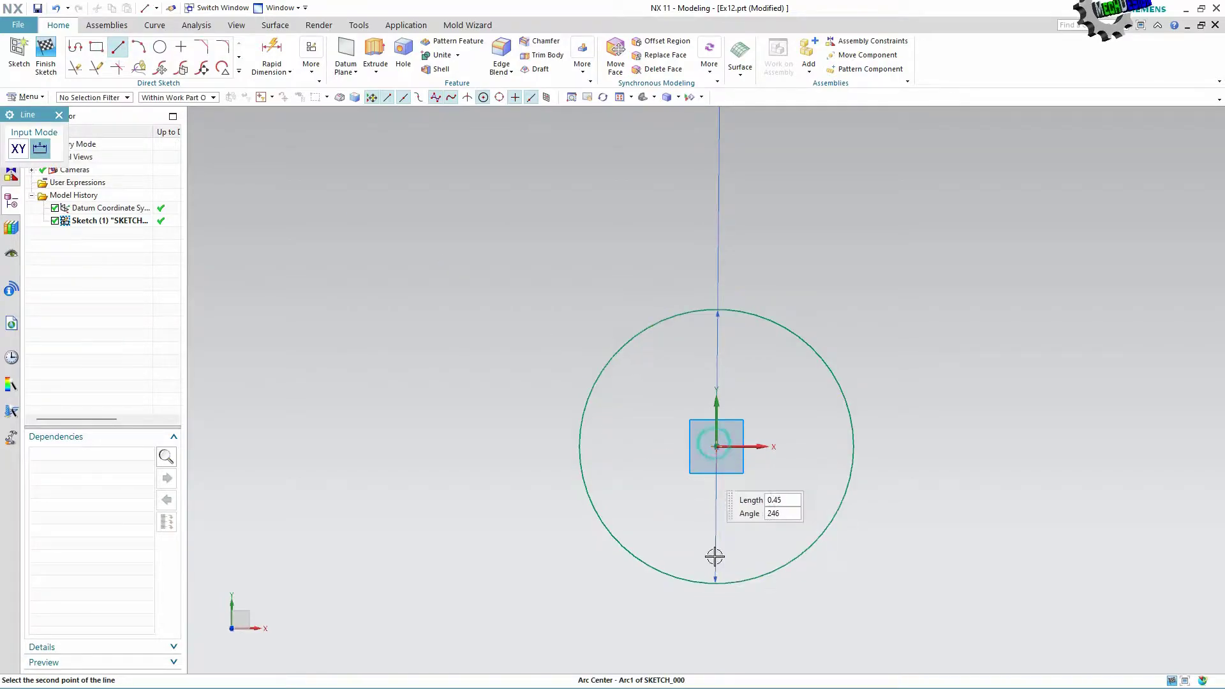
pyautogui.click(718, 640)
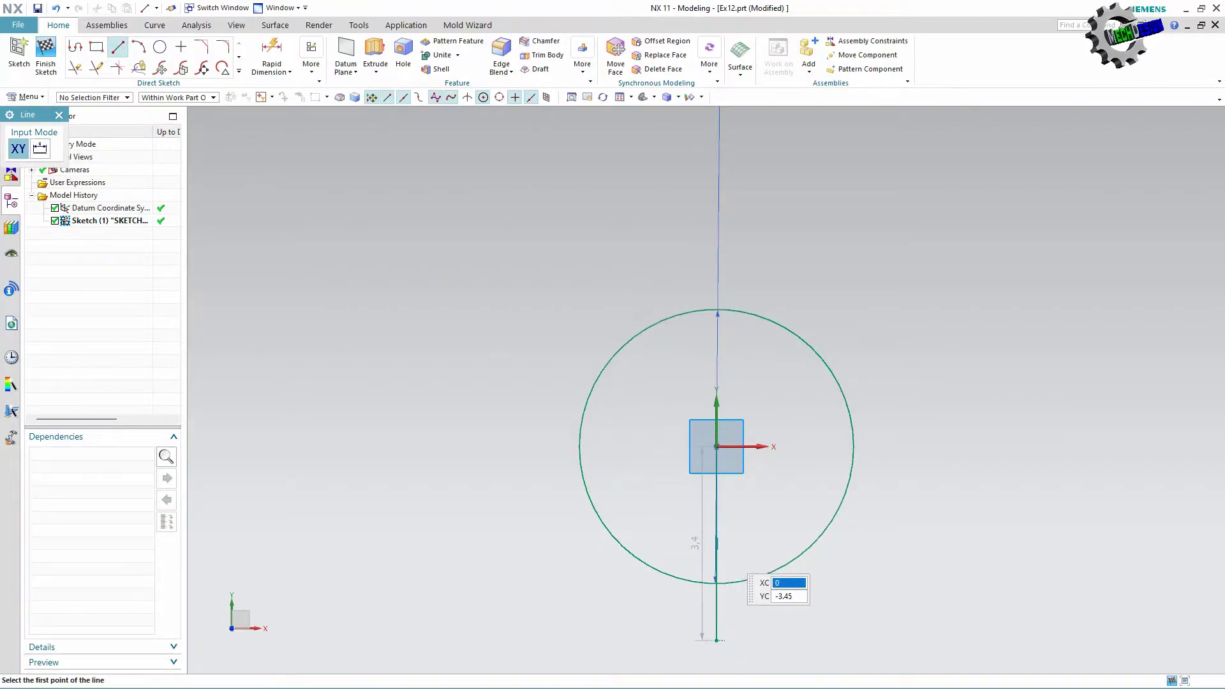
pyautogui.click(238, 70)
pyautogui.press('Escape')
pyautogui.press('Escape')
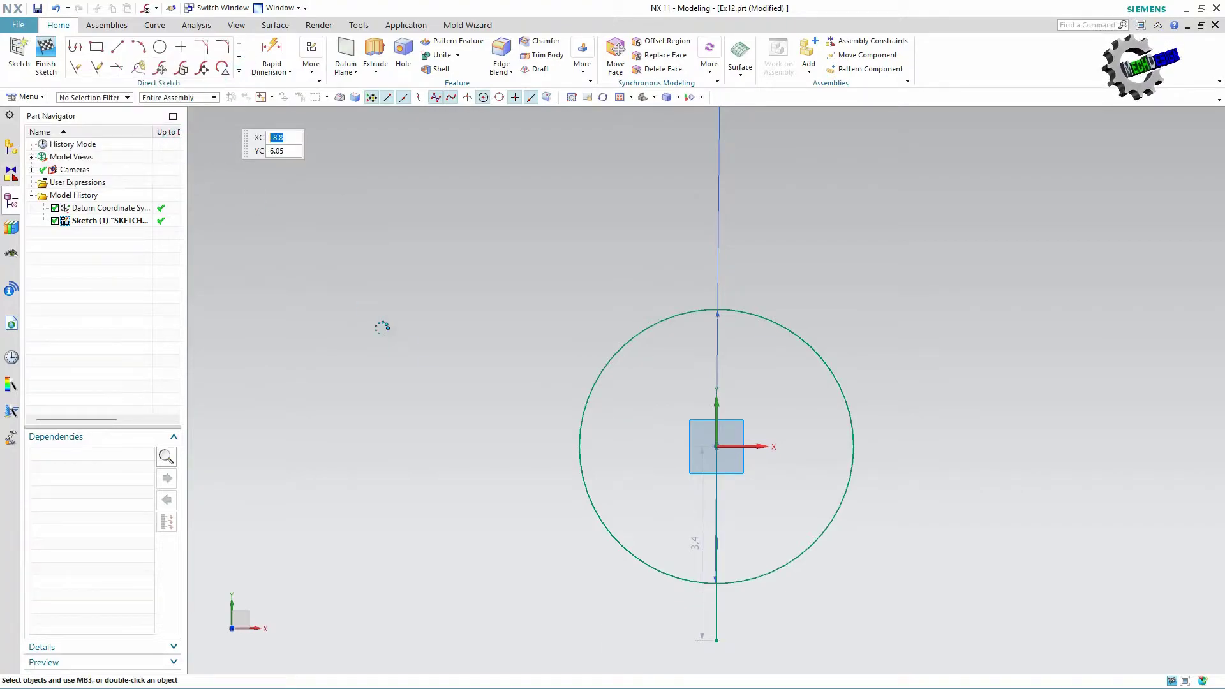
# Pattern the vertical line circularly about the circle centre: 12 copies at 30°.
pyautogui.click(717, 608)
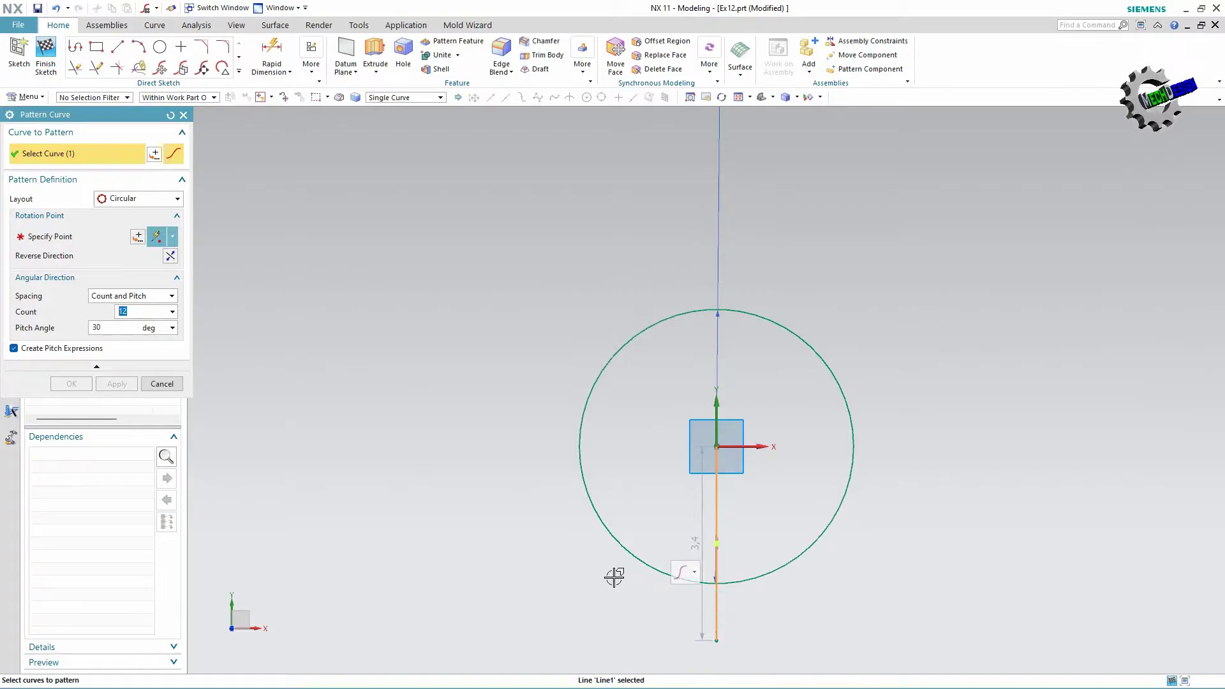
pyautogui.doubleClick(135, 312)
pyautogui.click(83, 236)
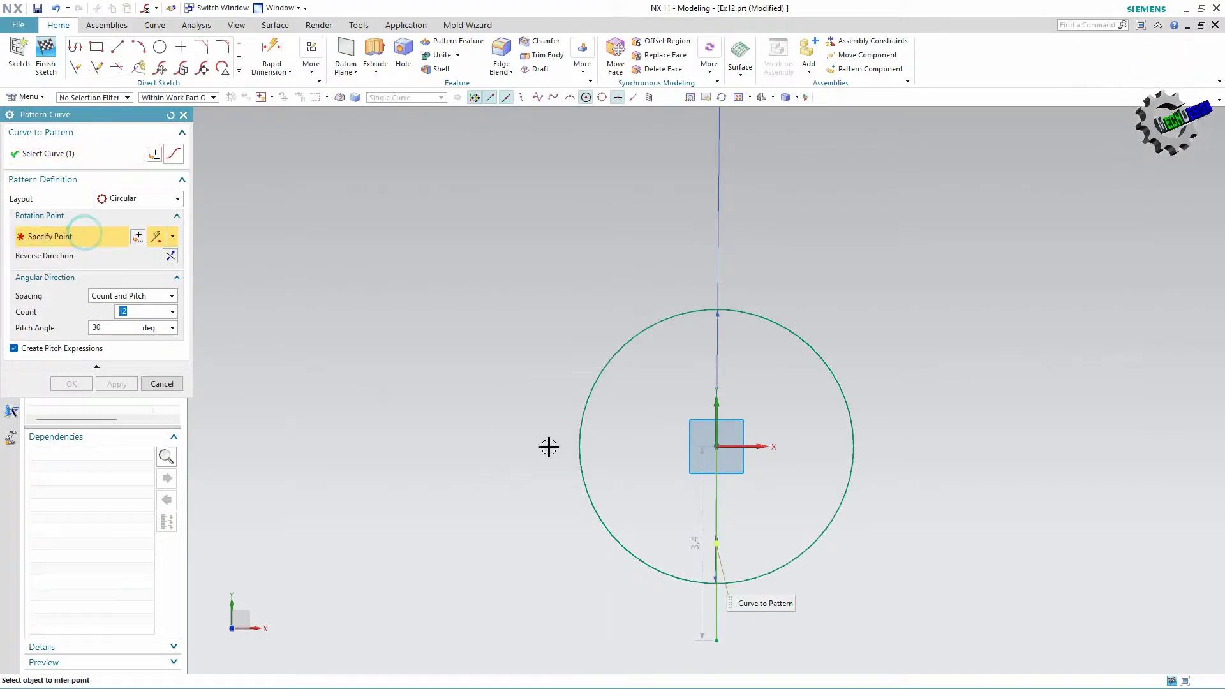
pyautogui.click(732, 450)
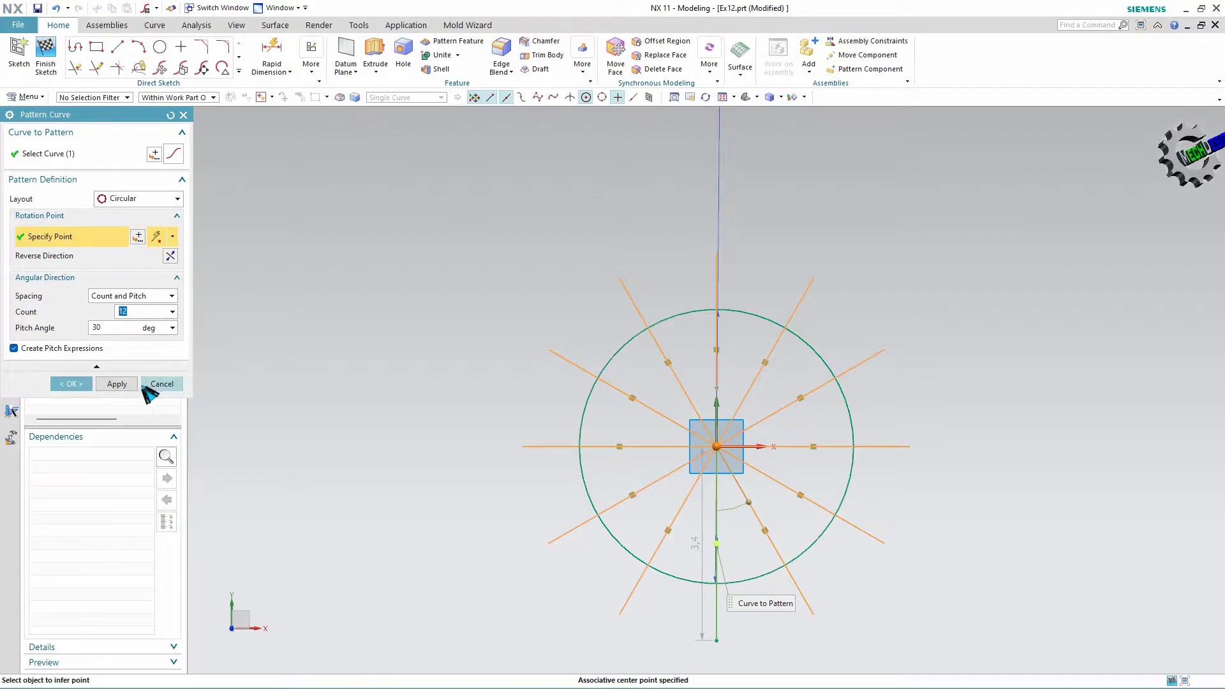
pyautogui.click(68, 385)
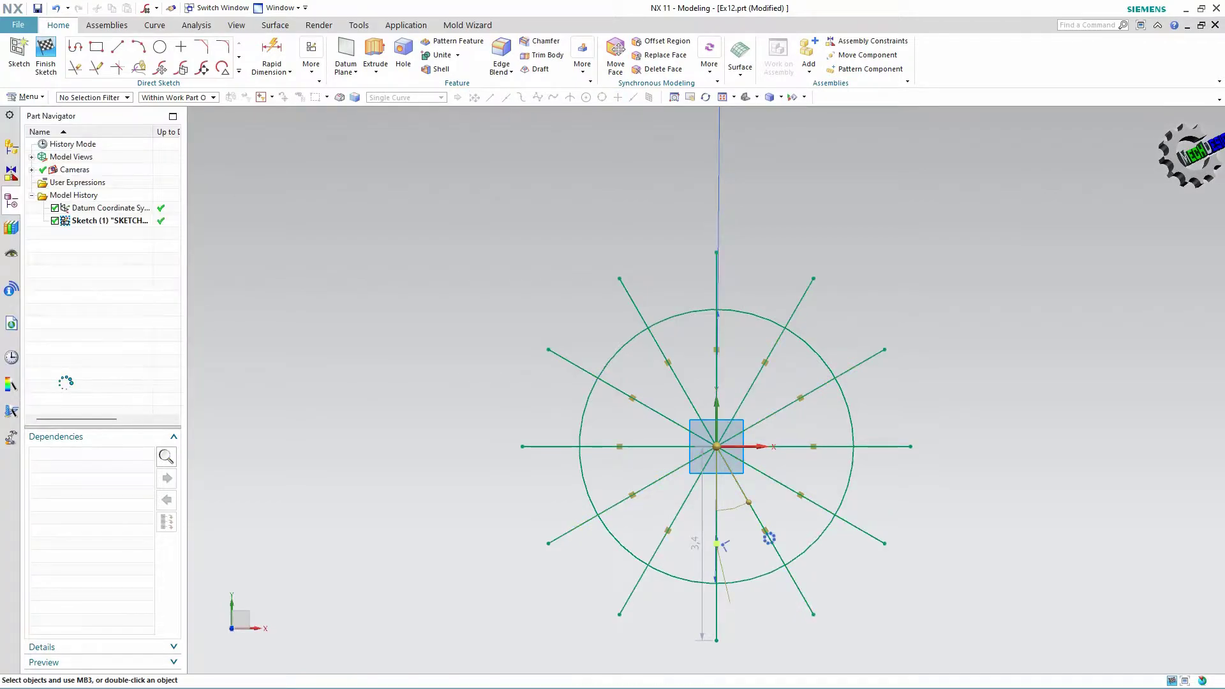
# Draw a horizontal line of length 2 from where a lower spoke meets the circle.
pyautogui.click(239, 70)
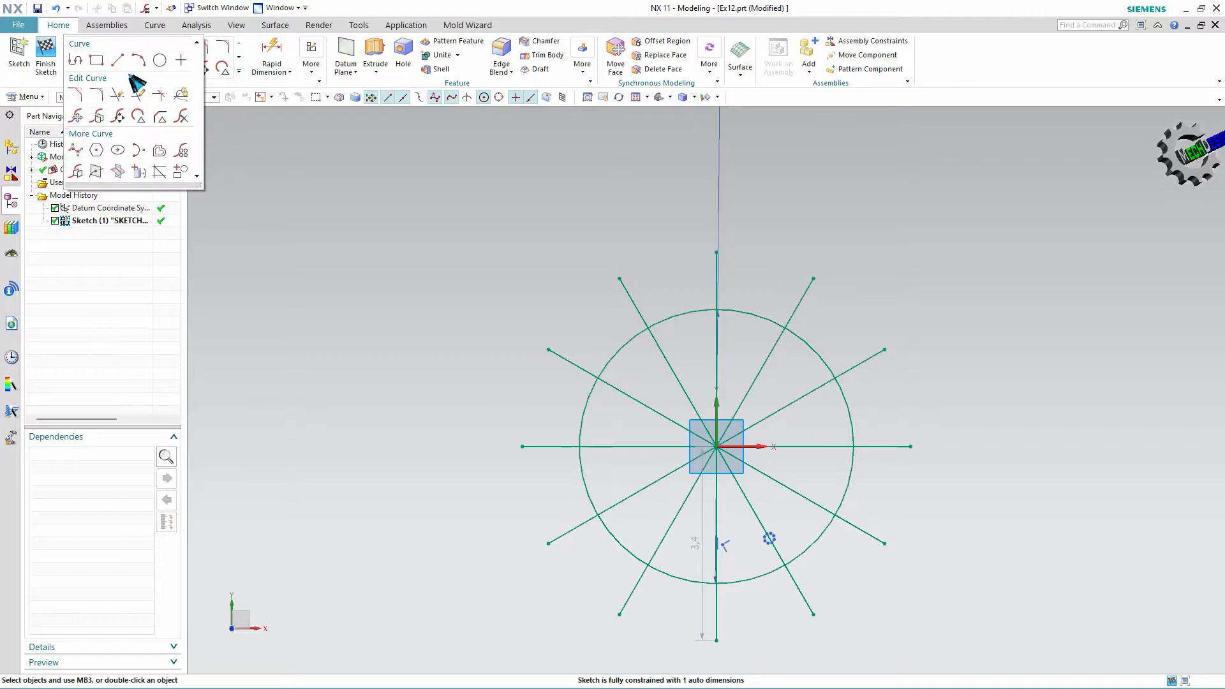
pyautogui.click(117, 48)
pyautogui.scroll(2, 706, 638)
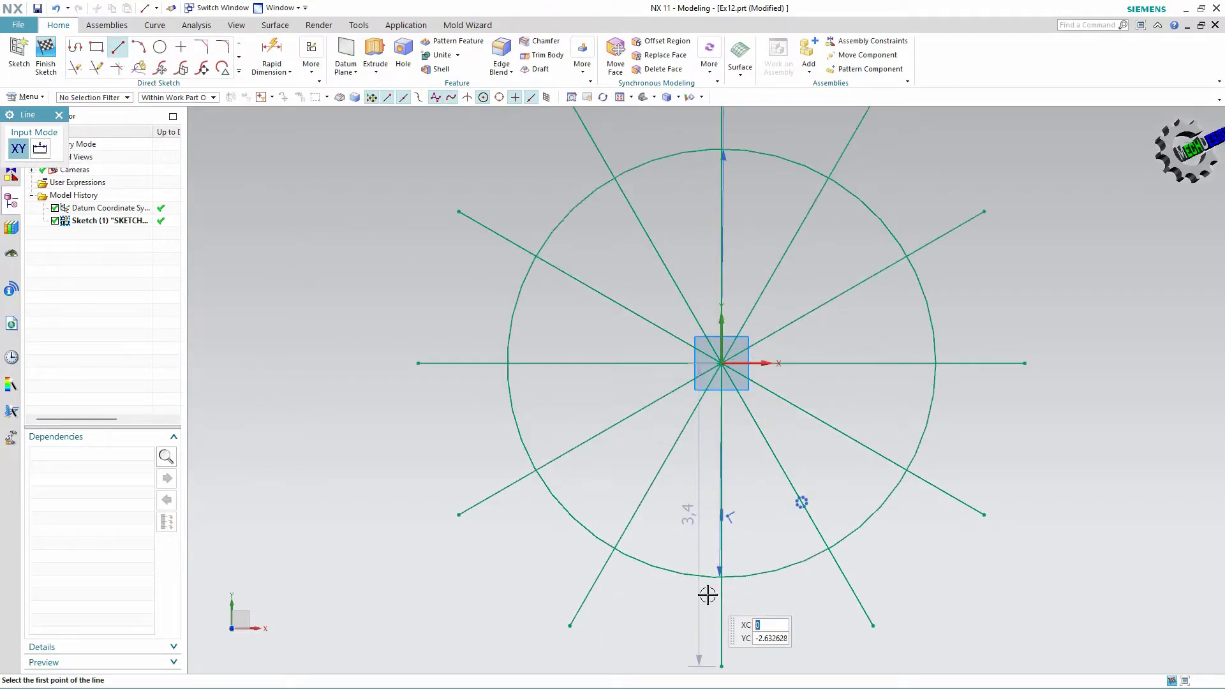
pyautogui.scroll(3, 706, 663)
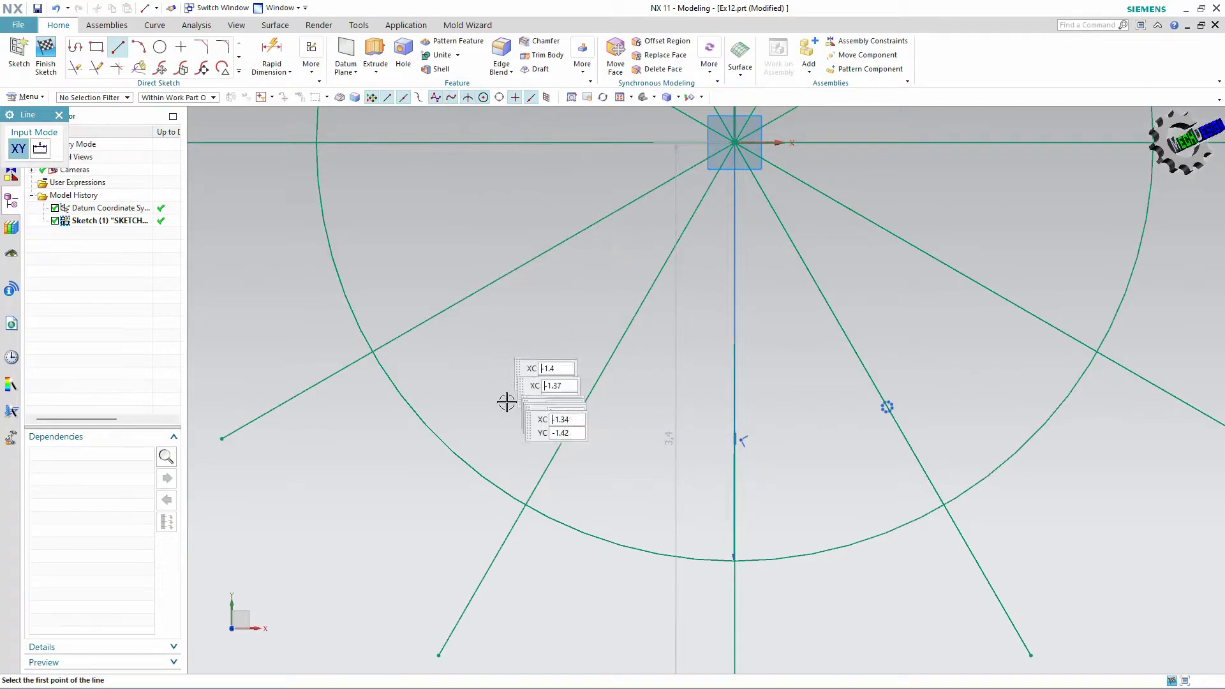
pyautogui.click(527, 507)
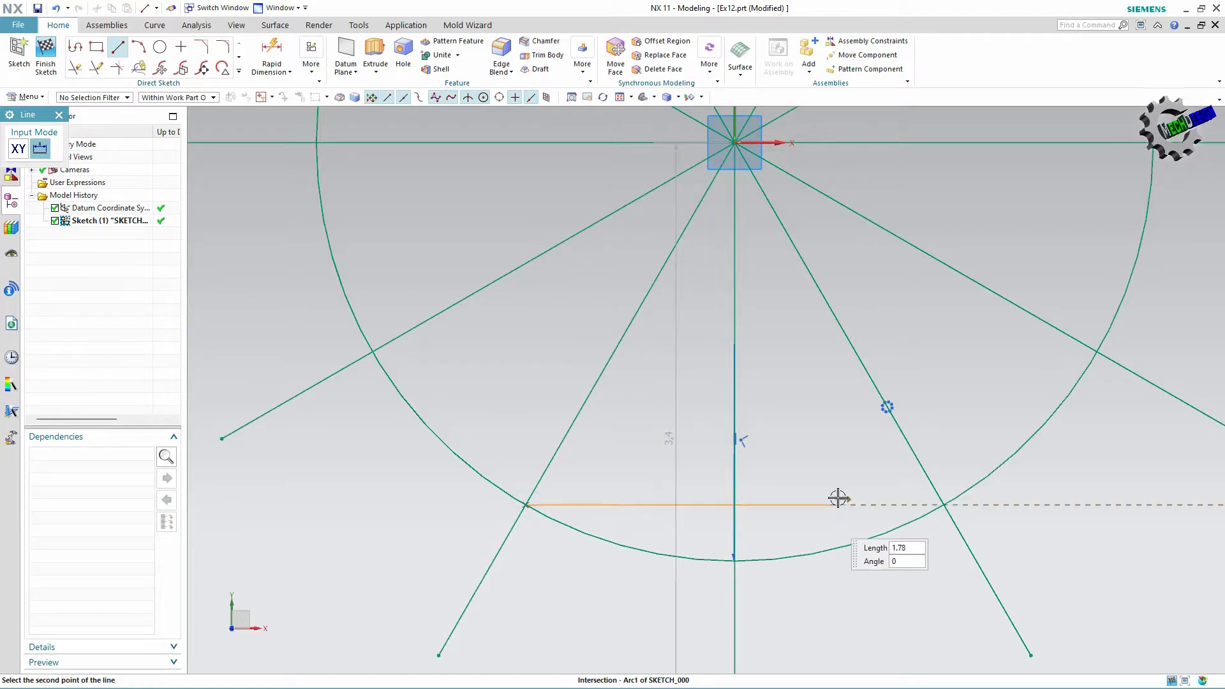
pyautogui.write('2')
pyautogui.press('Return')
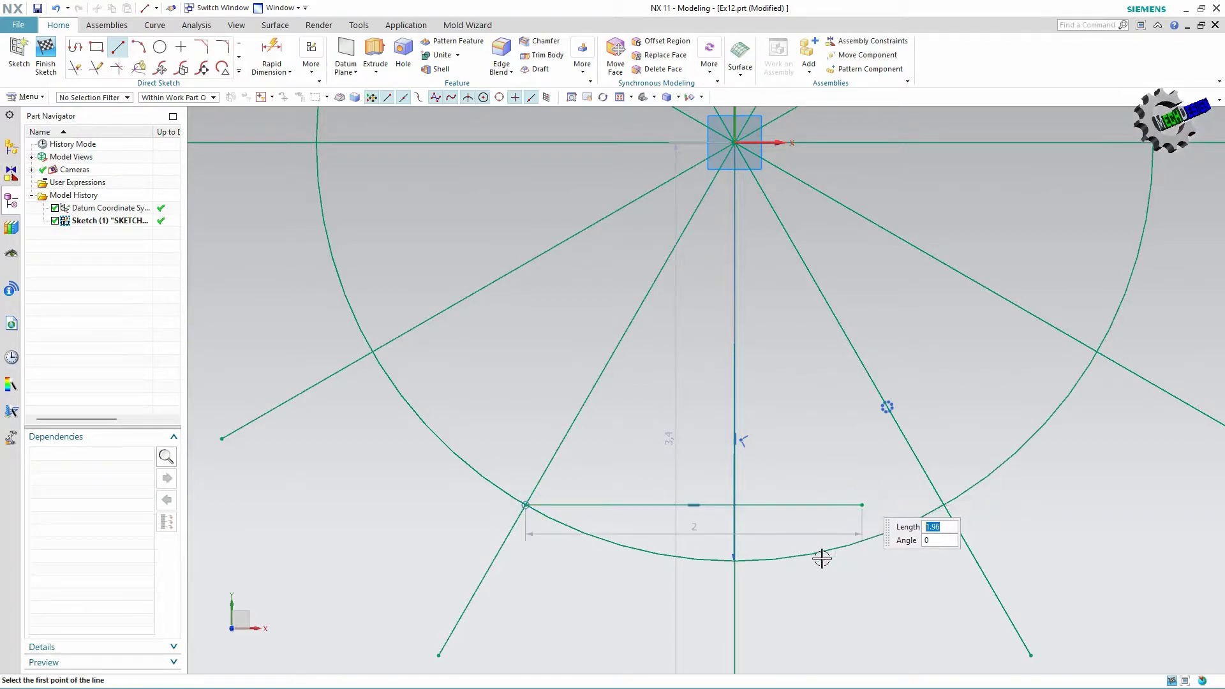
# Quick Trim the horizontal line's portion lying right of the vertical axis.
pyautogui.click(84, 66)
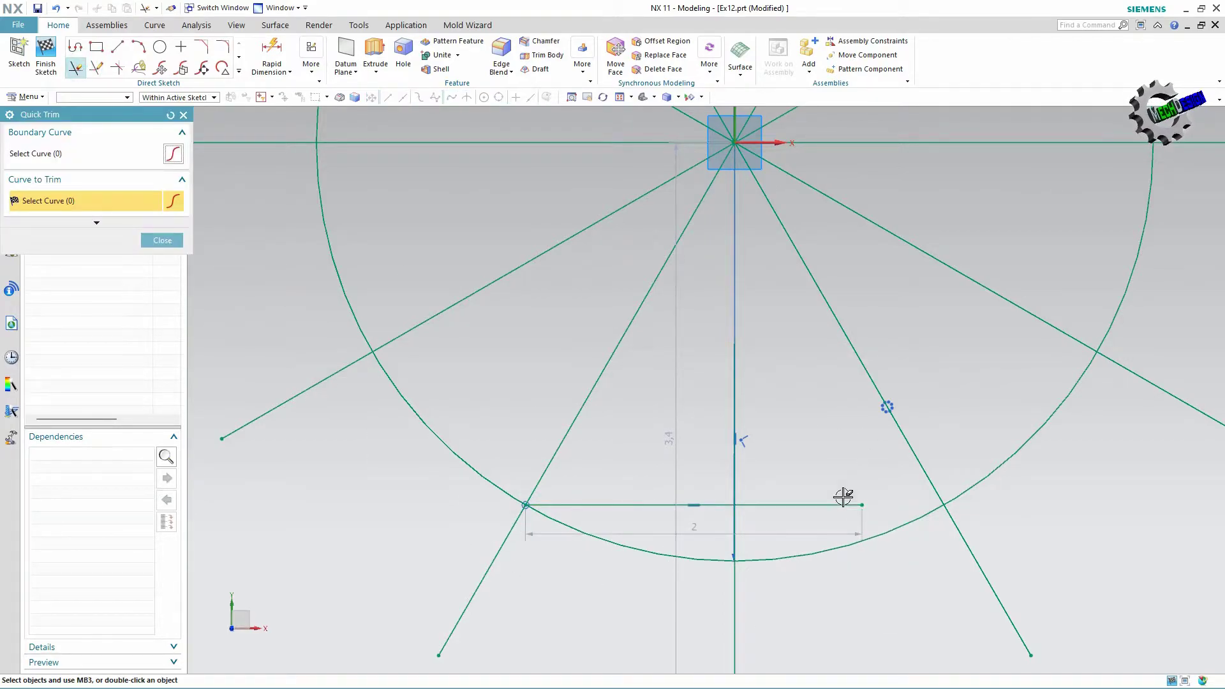
pyautogui.click(819, 505)
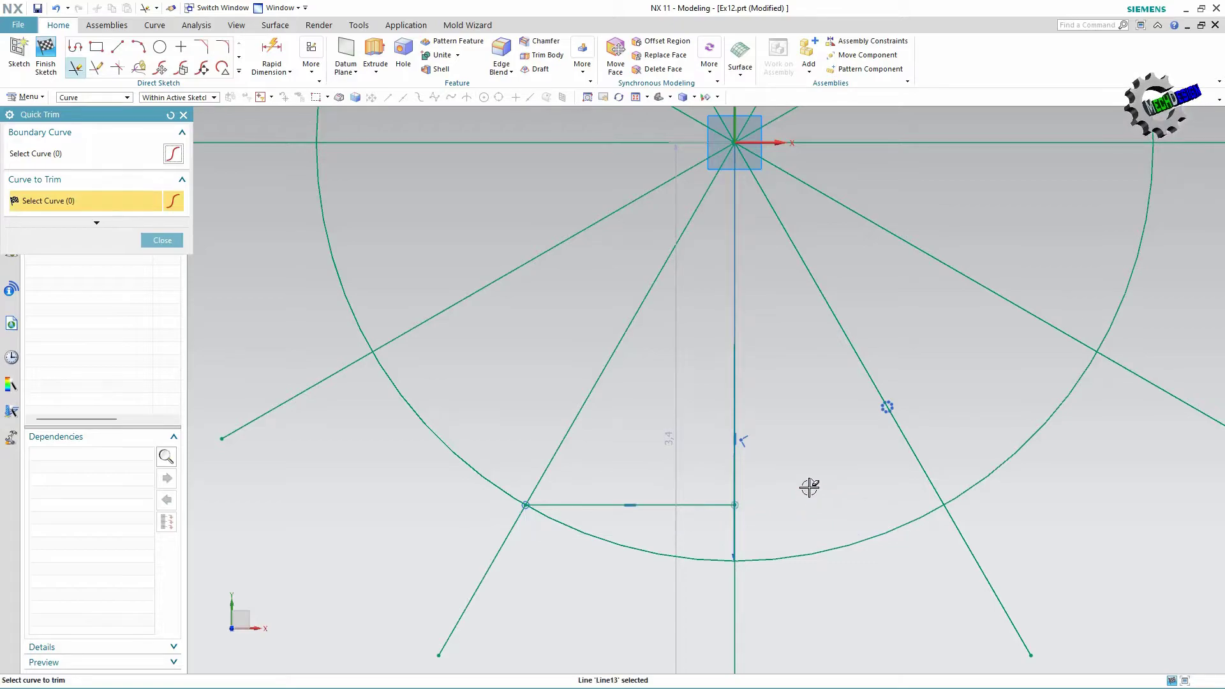
pyautogui.scroll(-4, 810, 490)
pyautogui.scroll(2, 807, 489)
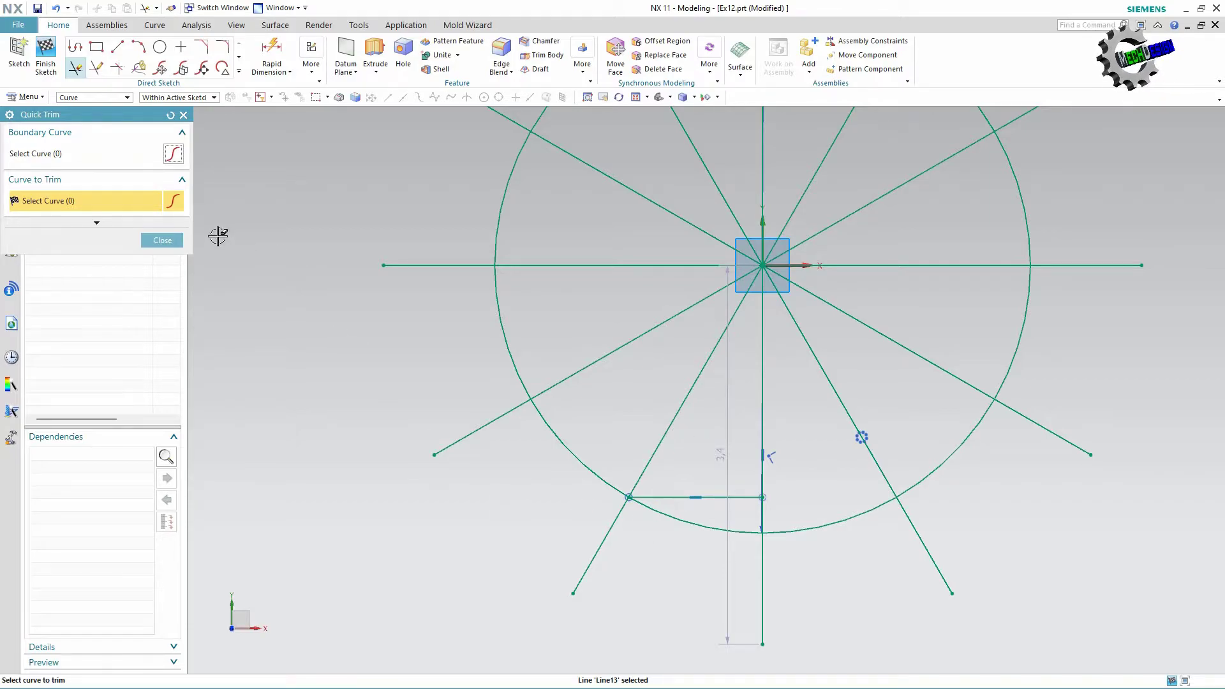
pyautogui.click(174, 241)
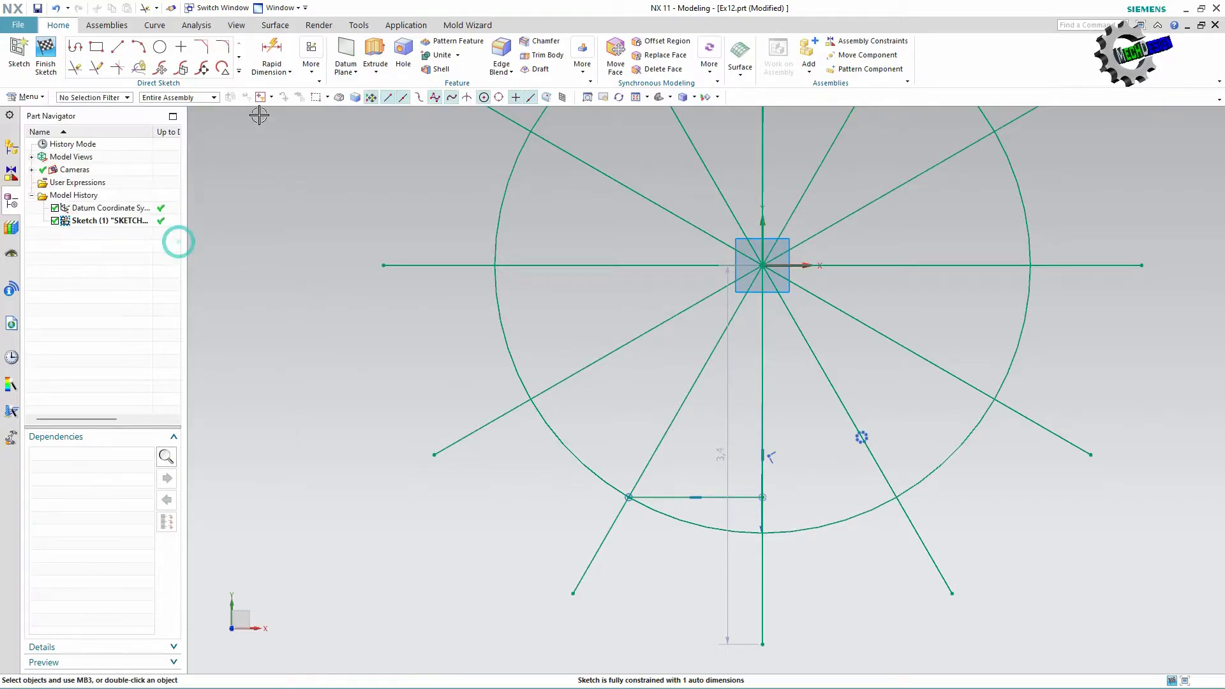
pyautogui.click(239, 71)
# Circular-pattern the short horizontal line about the circle centre, count 12, pitch 30°.
pyautogui.click(178, 151)
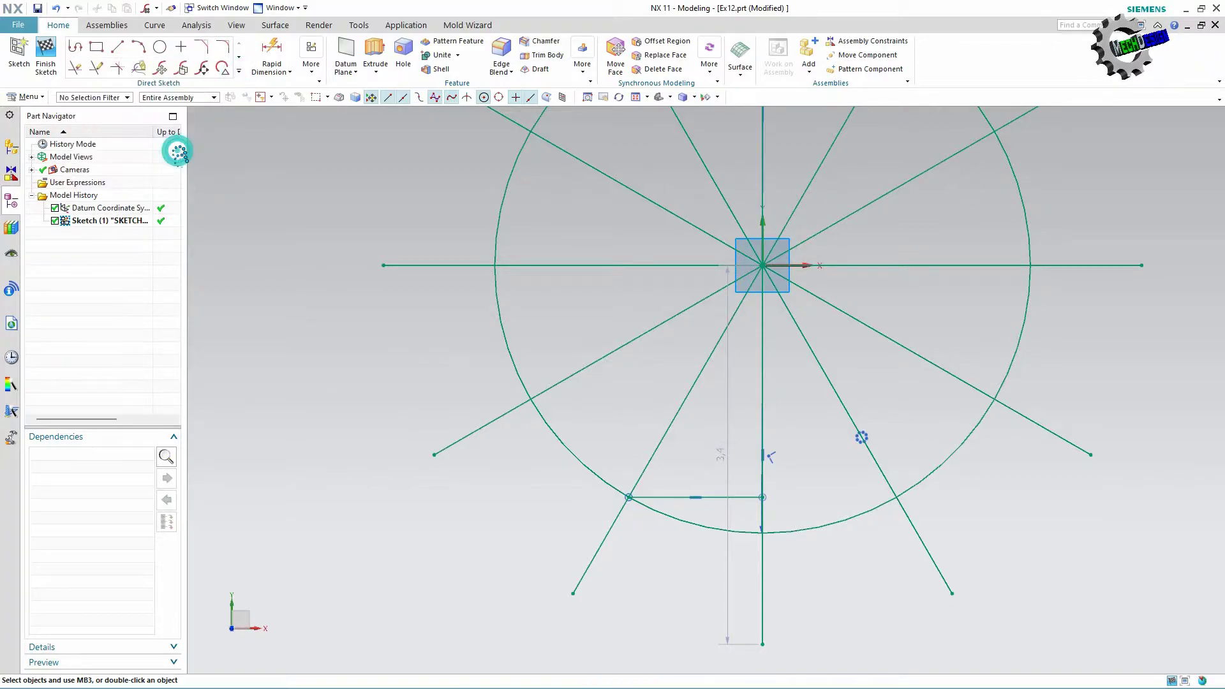
pyautogui.click(665, 503)
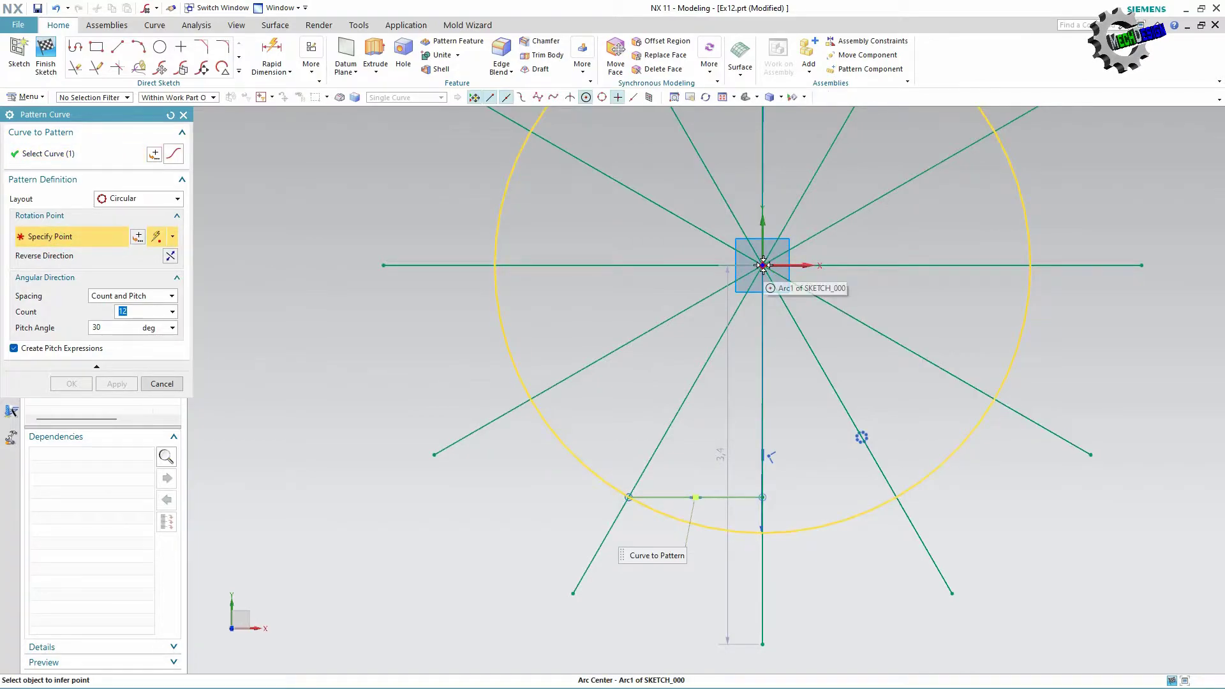
pyautogui.click(753, 297)
pyautogui.scroll(-3, 488, 485)
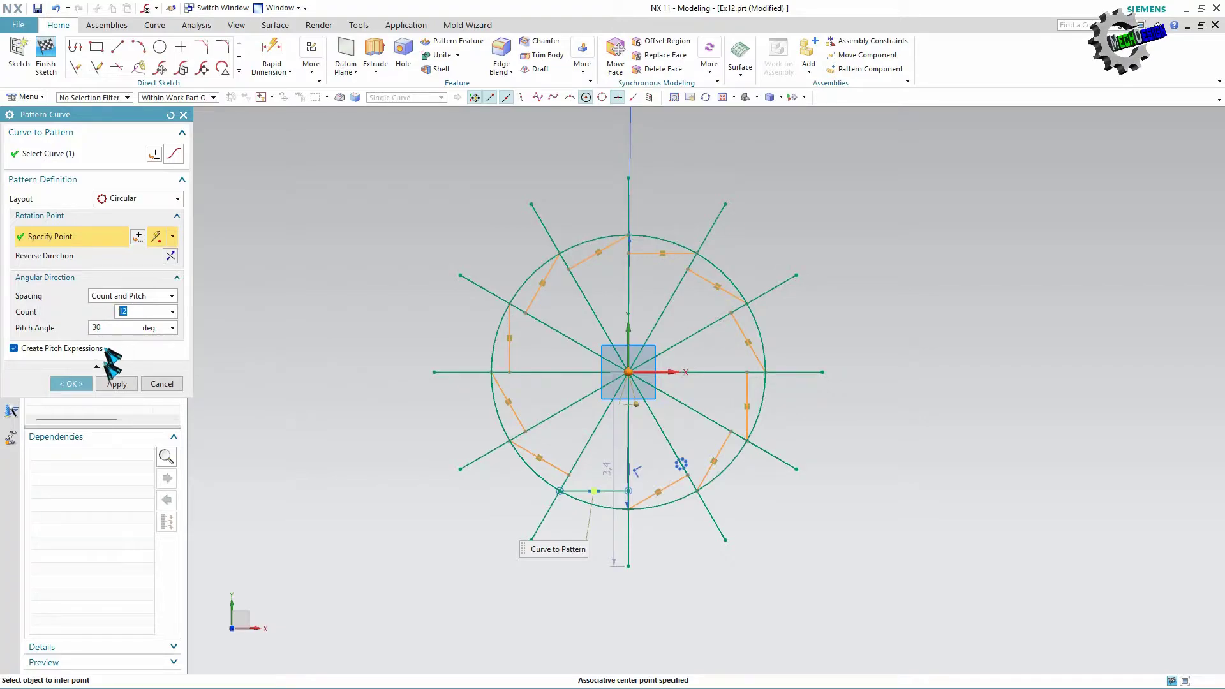
pyautogui.click(71, 384)
pyautogui.scroll(-1, 668, 436)
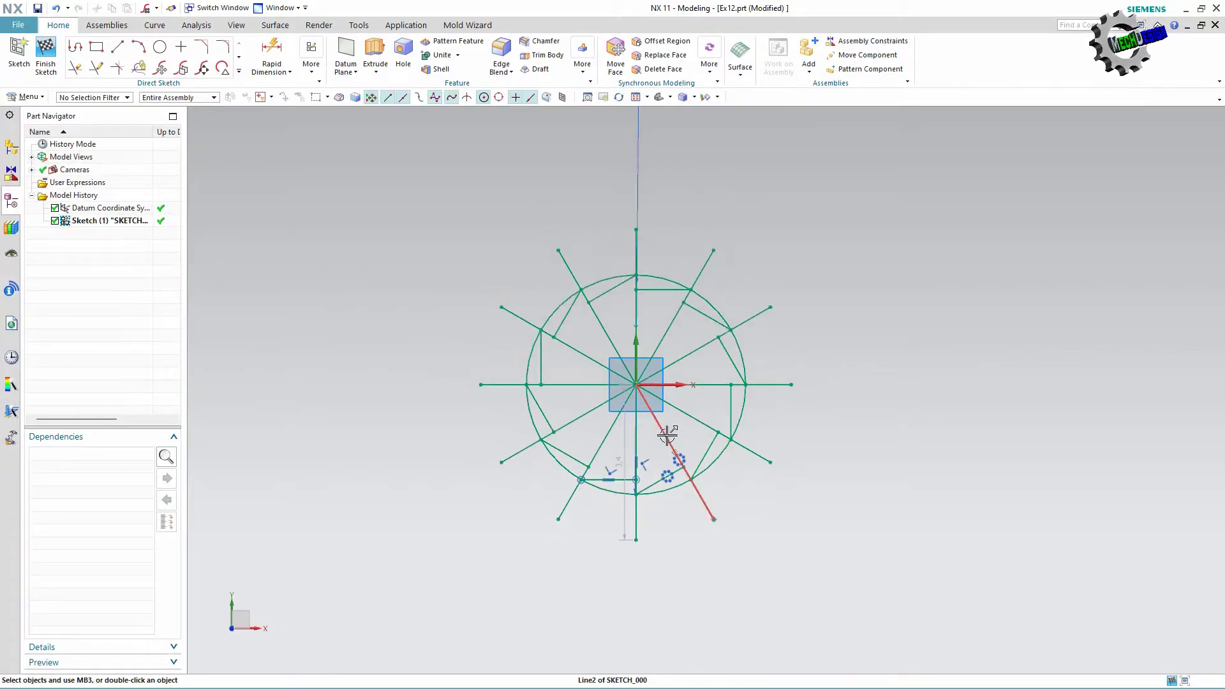
pyautogui.scroll(1, 668, 440)
pyautogui.scroll(1, 666, 472)
# Delete the circular pattern constraint, leaving a fully constrained sketch with 89 auto dimensions.
pyautogui.scroll(1, 673, 524)
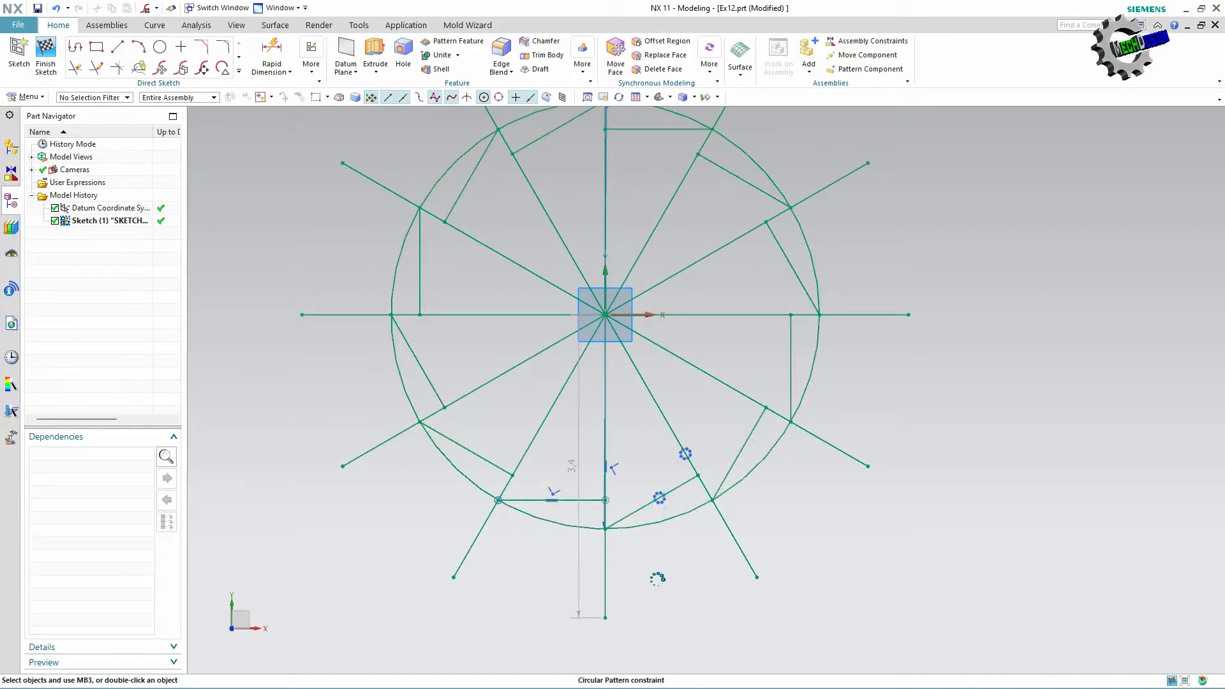
pyautogui.click(659, 550)
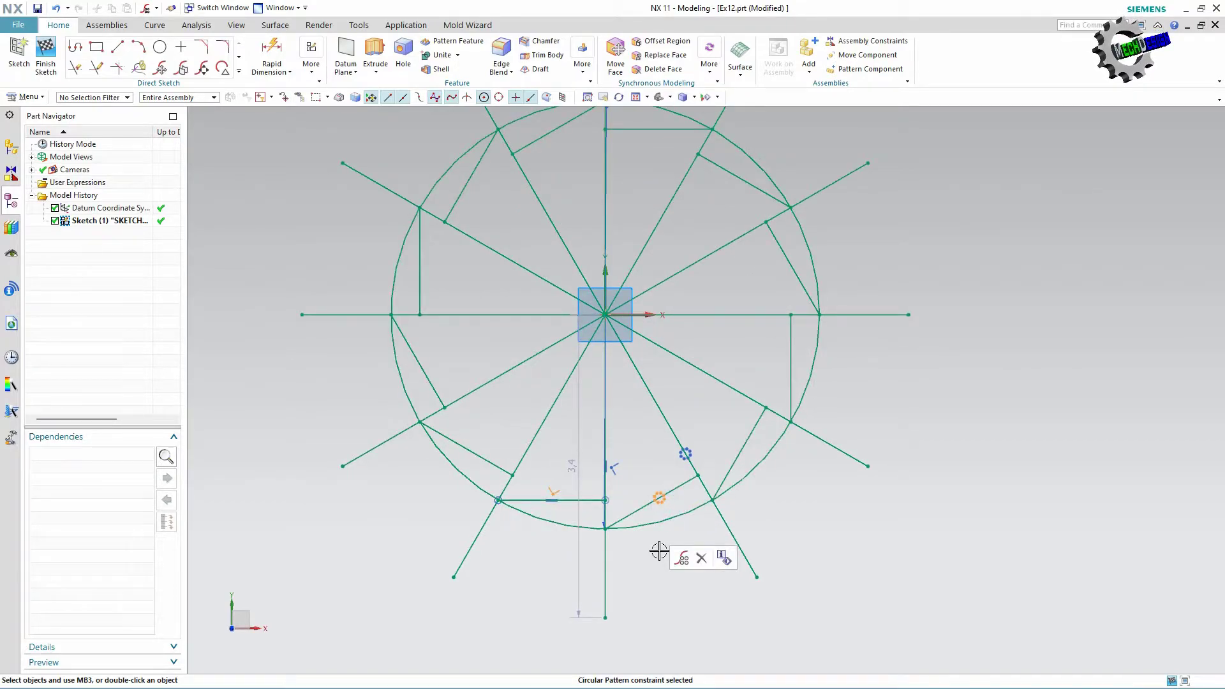
pyautogui.rightClick(657, 549)
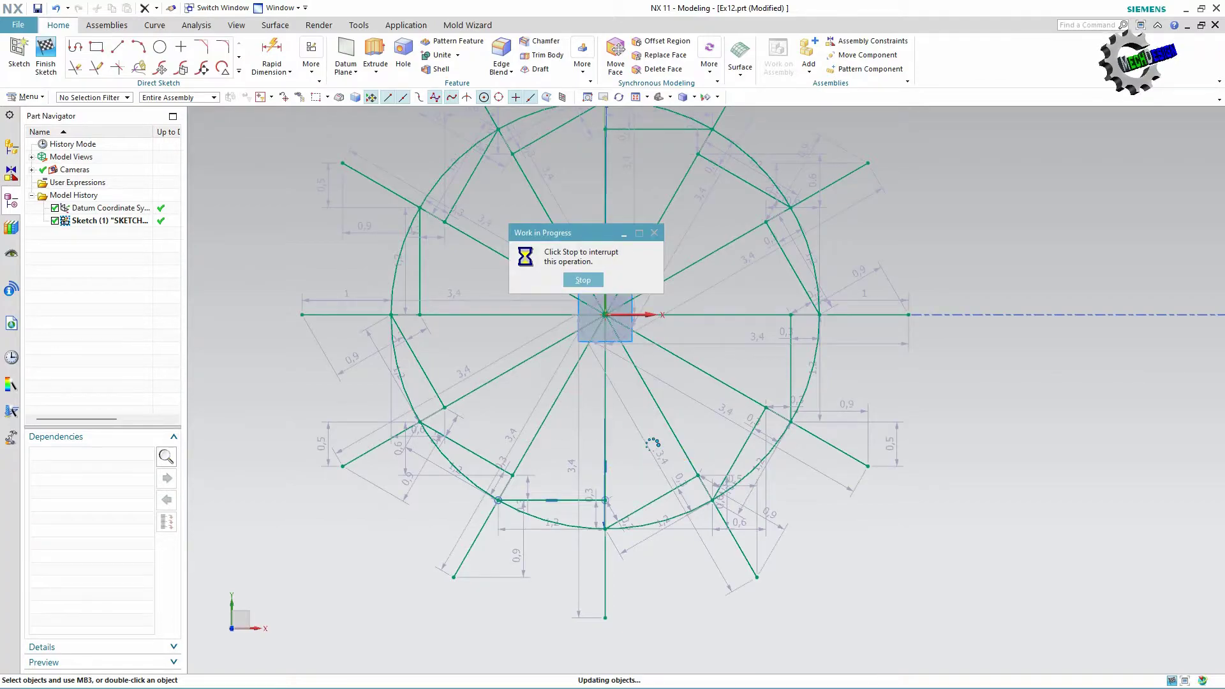
pyautogui.scroll(-2, 603, 485)
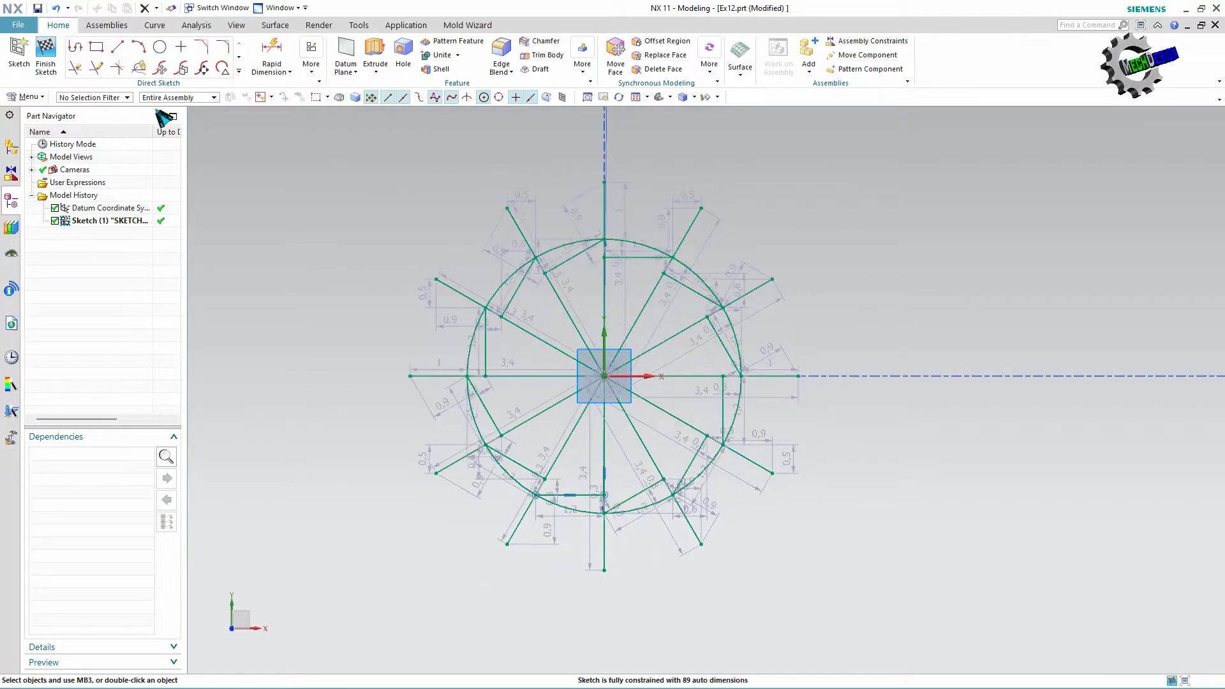
# Trim away the spoke ends sticking out beyond the circle all the way around.
pyautogui.click(75, 67)
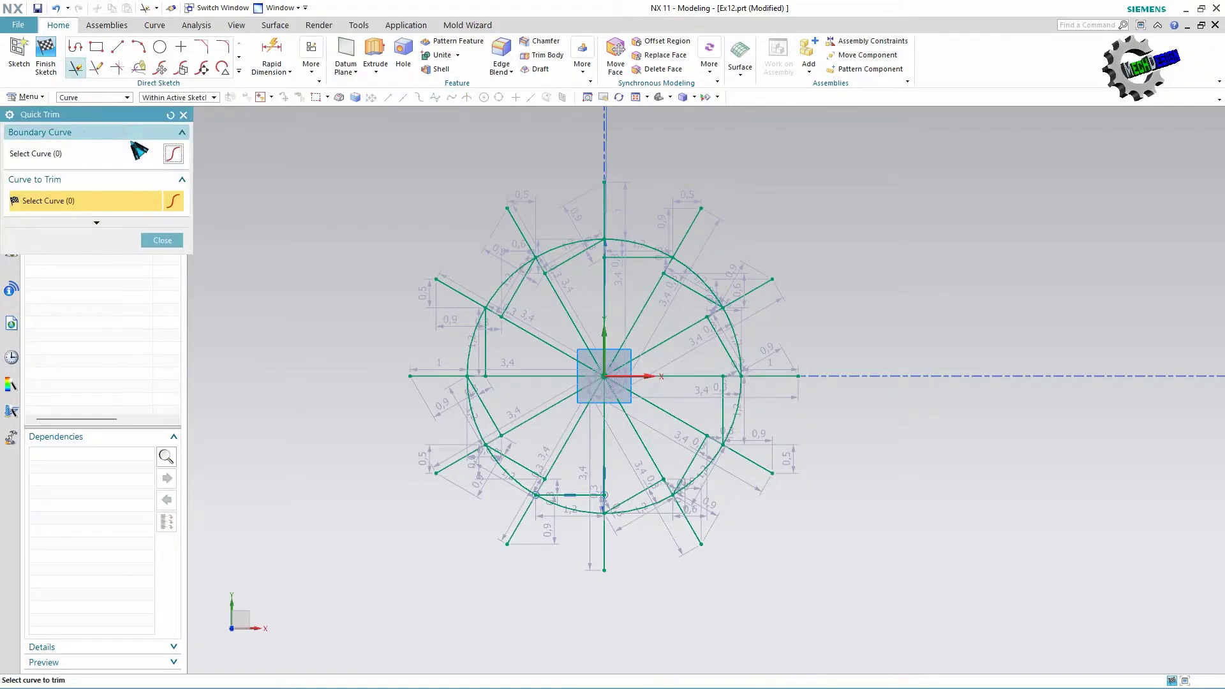
pyautogui.click(511, 237)
pyautogui.click(452, 289)
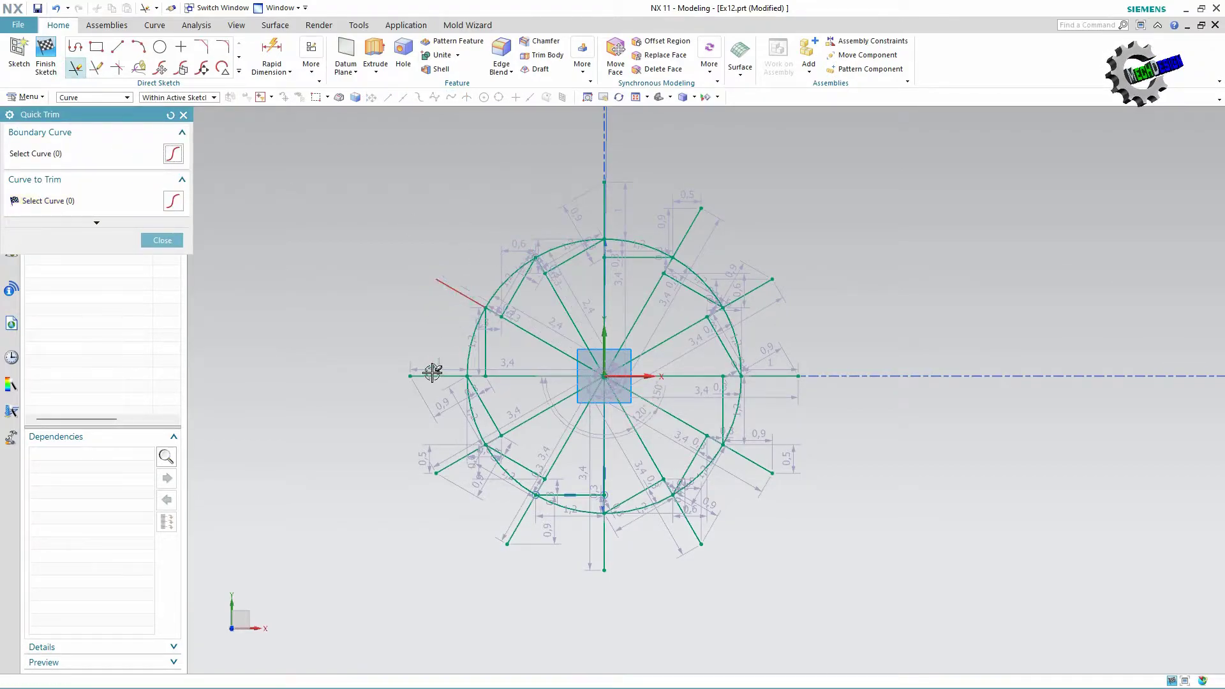
pyautogui.click(437, 376)
pyautogui.click(450, 465)
pyautogui.click(520, 522)
pyautogui.click(604, 548)
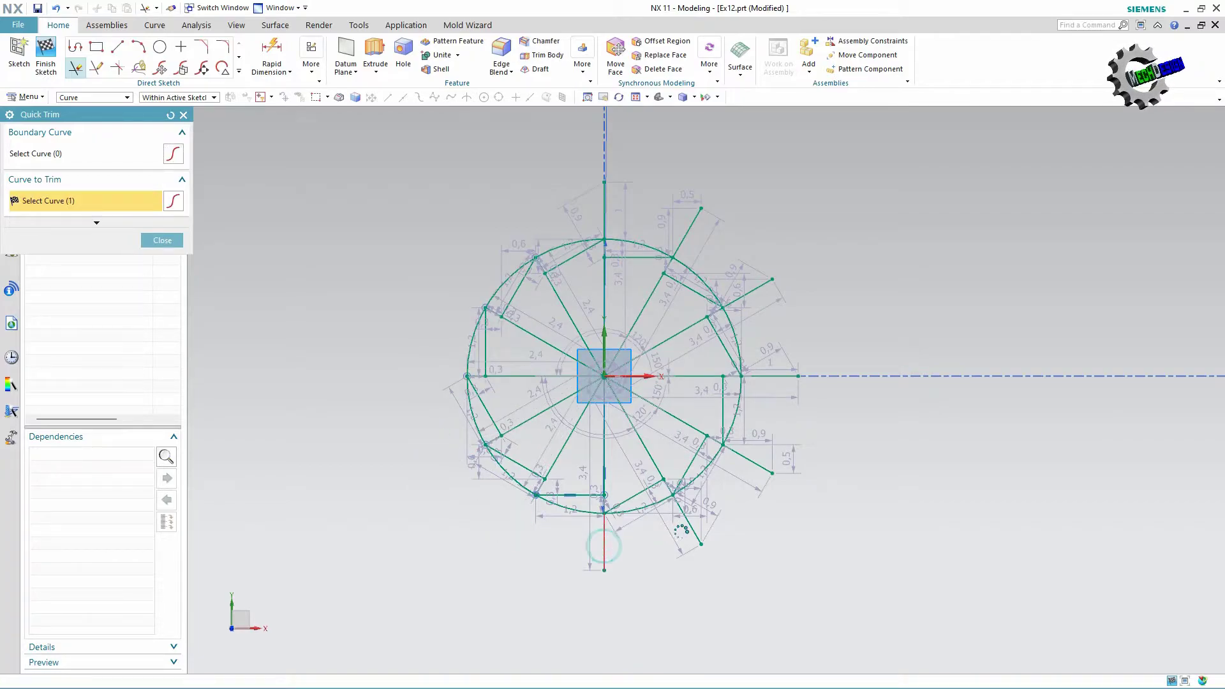
pyautogui.click(689, 527)
pyautogui.click(756, 464)
pyautogui.click(769, 289)
pyautogui.click(766, 375)
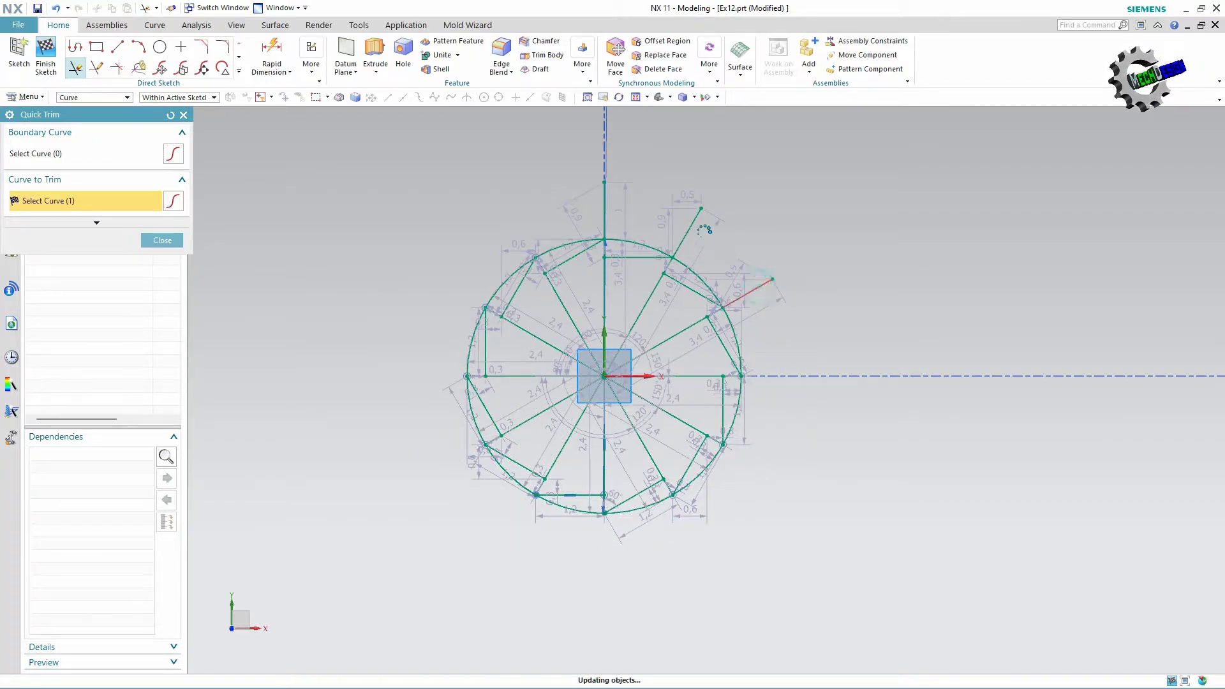
pyautogui.click(688, 231)
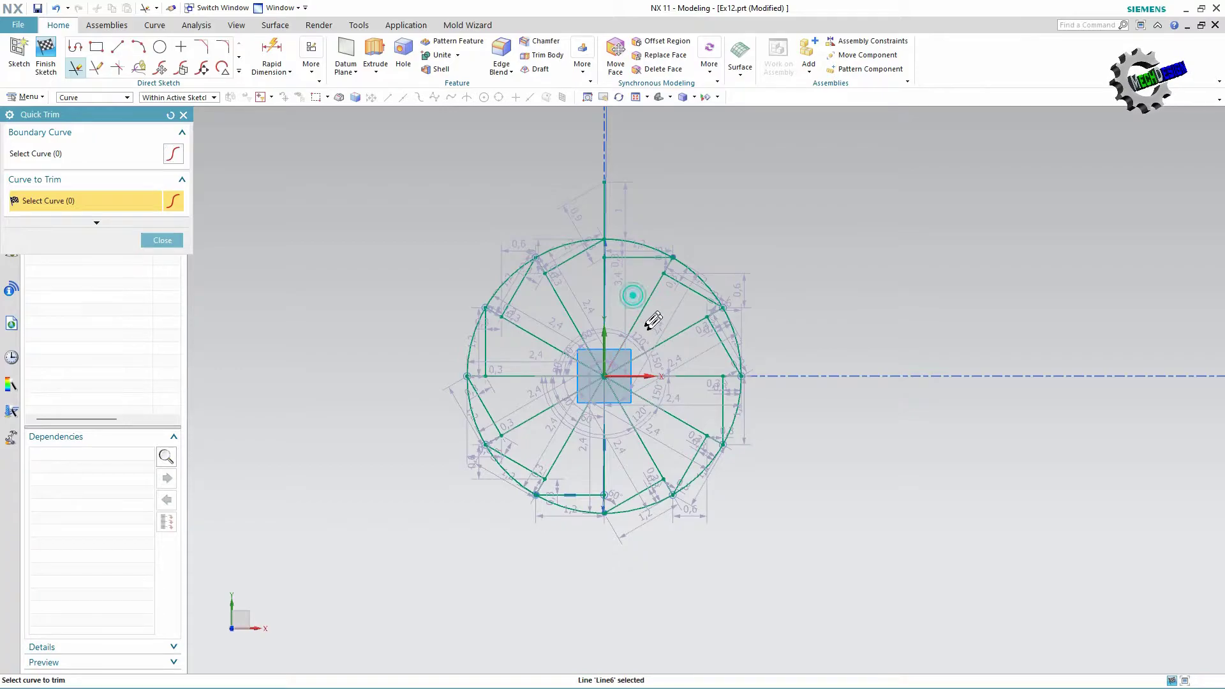
# Cut the inner spoke segments near the centre and the circle arcs between notches.
pyautogui.moveTo(634, 295); pyautogui.dragTo(578, 435)
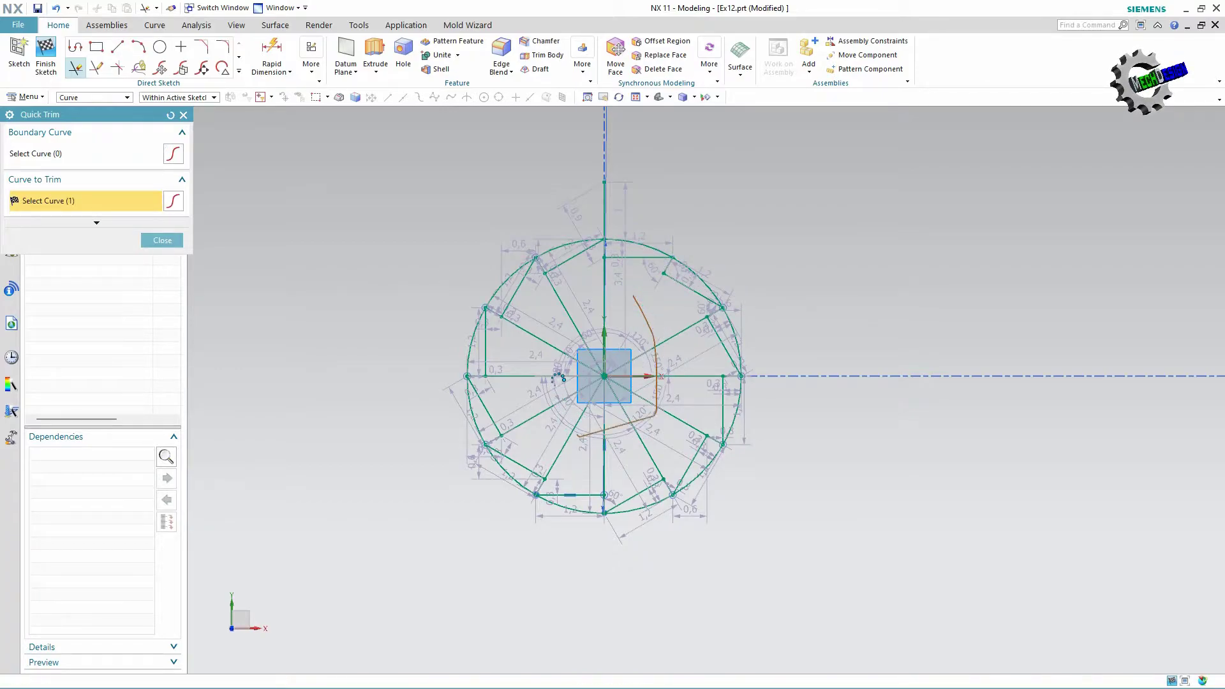
pyautogui.moveTo(559, 378)
pyautogui.mouseDown()
pyautogui.moveTo(586, 329)
pyautogui.moveTo(619, 364)
pyautogui.mouseUp()
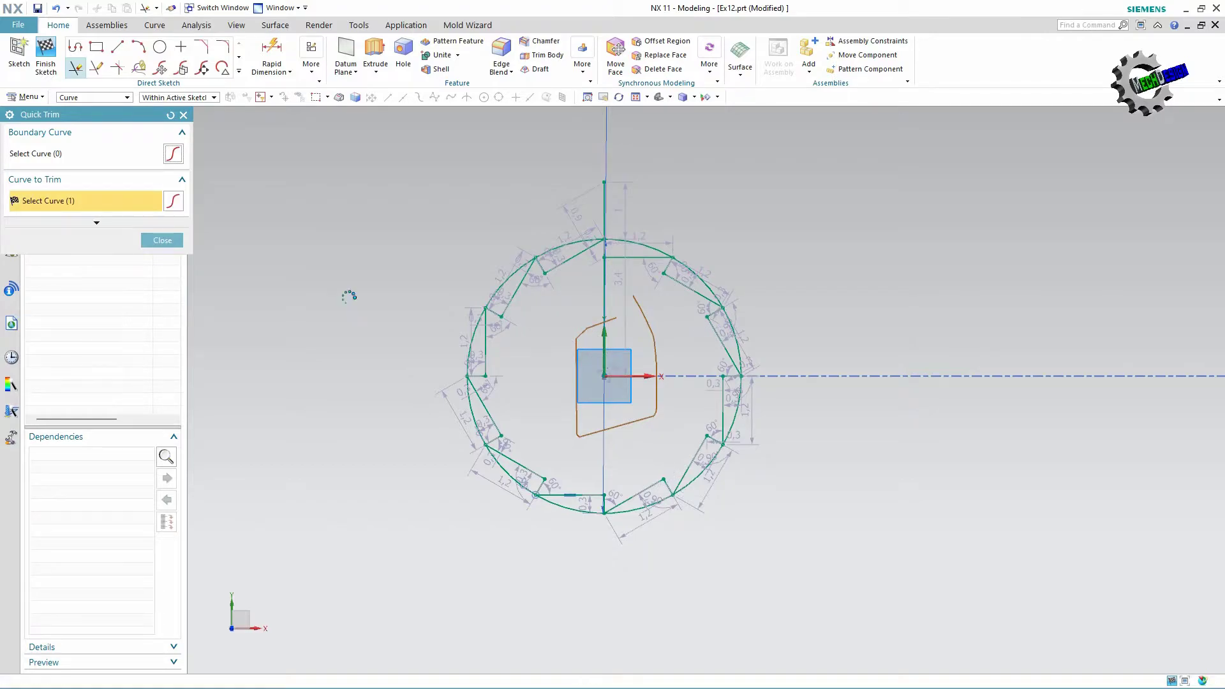
pyautogui.click(499, 281)
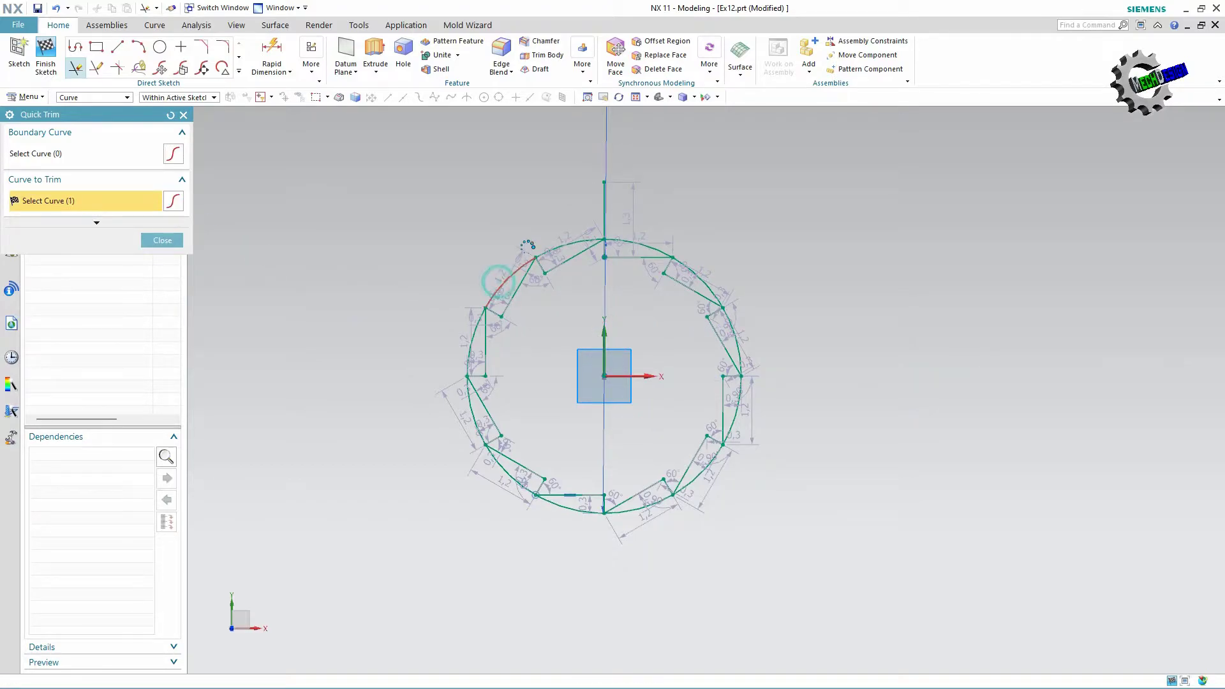
pyautogui.click(631, 236)
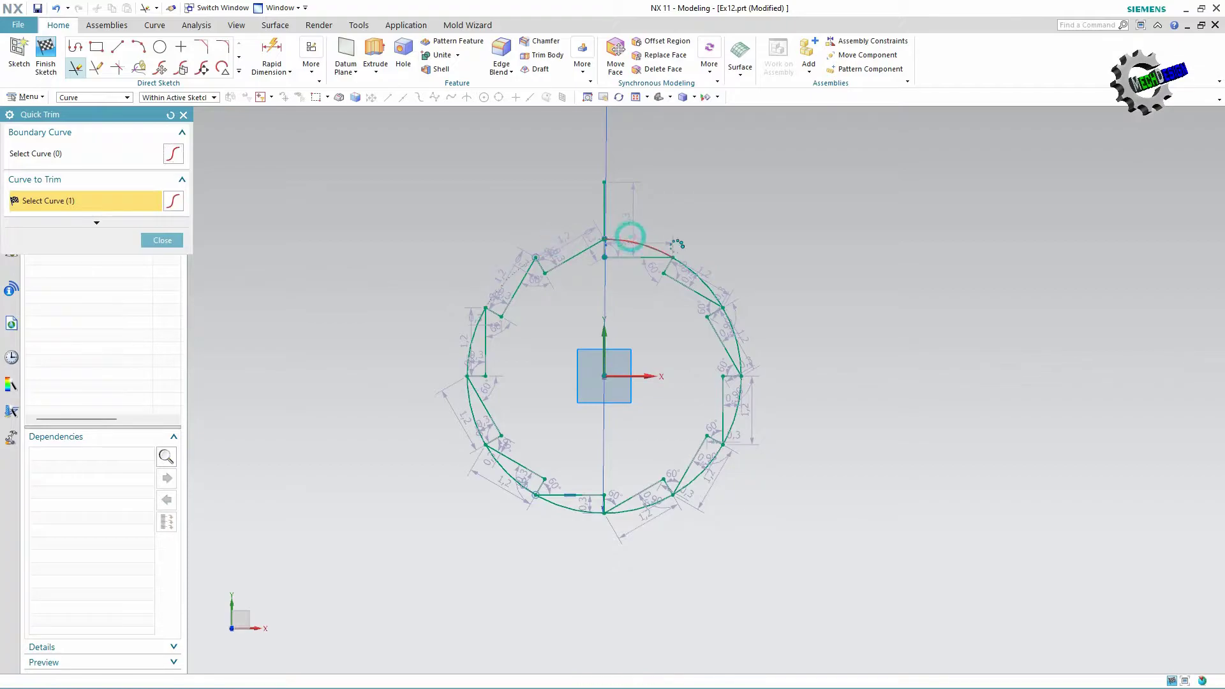
pyautogui.click(695, 274)
pyautogui.click(733, 331)
pyautogui.click(740, 396)
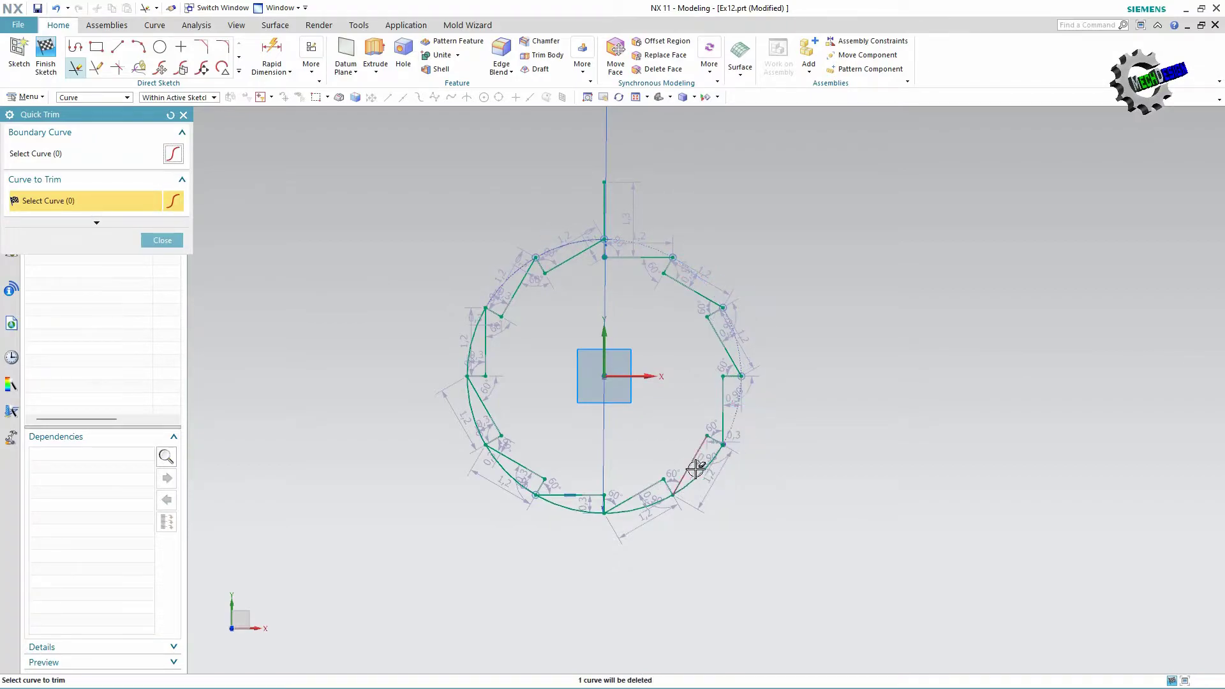
pyautogui.click(638, 509)
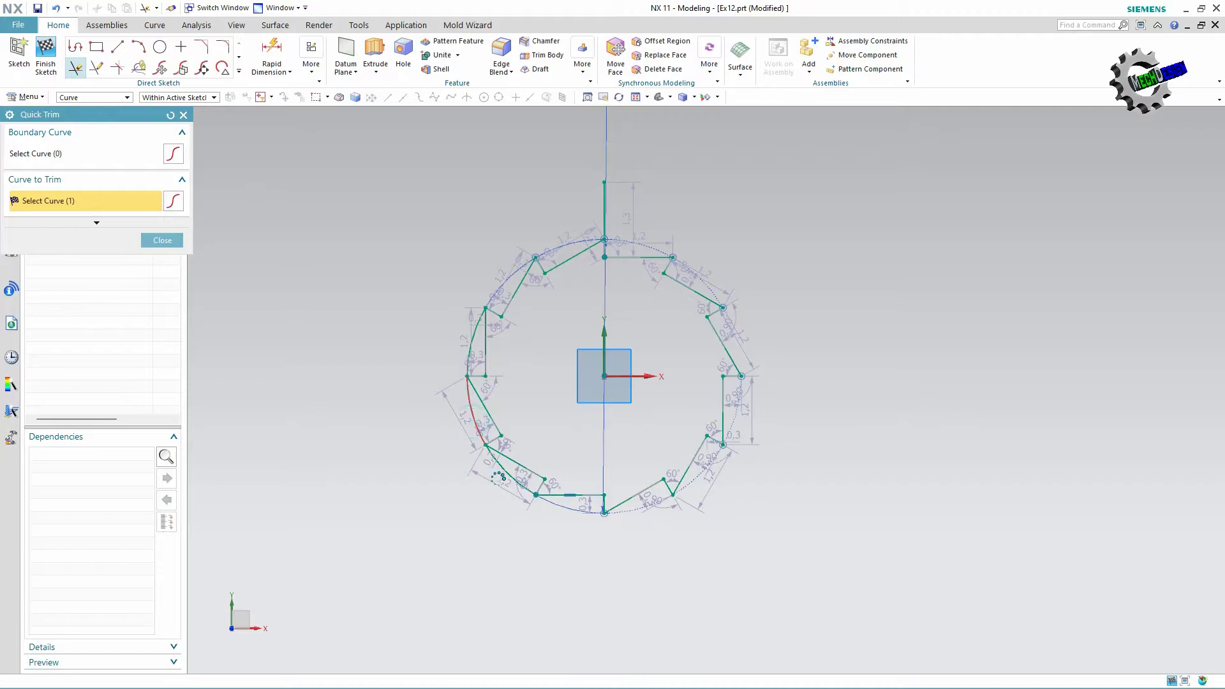
pyautogui.click(472, 429)
pyautogui.click(472, 334)
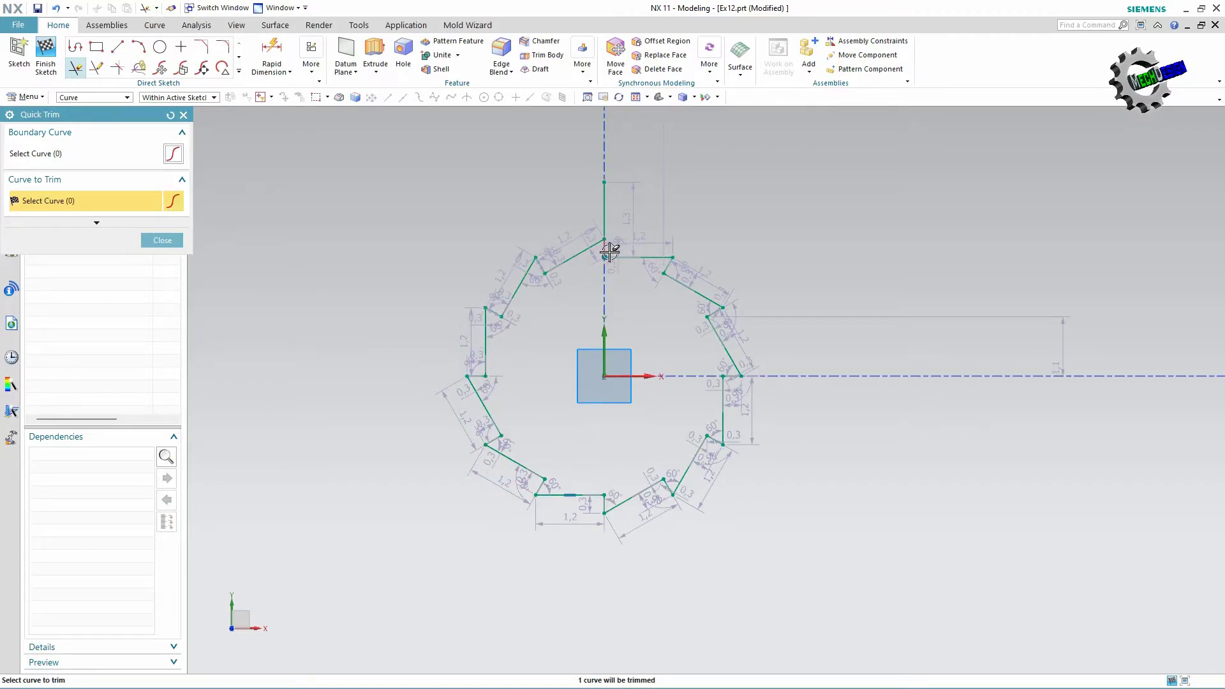
pyautogui.scroll(-2, 609, 252)
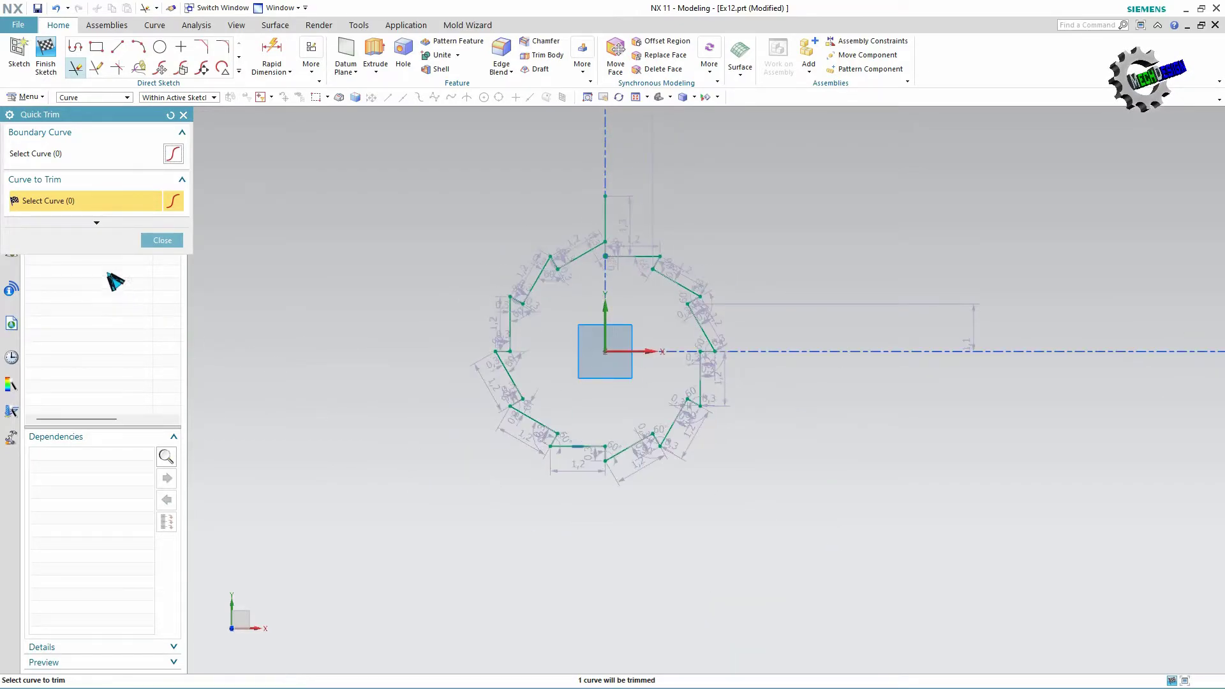
pyautogui.click(162, 240)
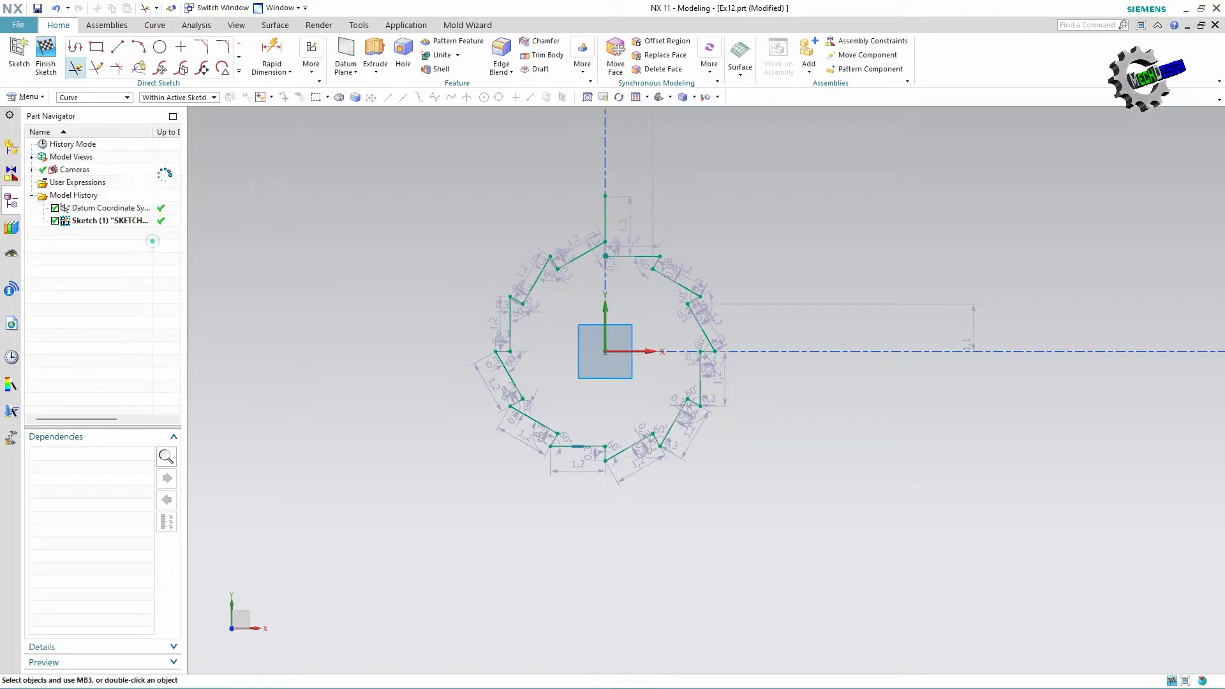
# Draw a 0.9375-diameter centre-hole circle at the origin and finish the sketch.
pyautogui.click(159, 47)
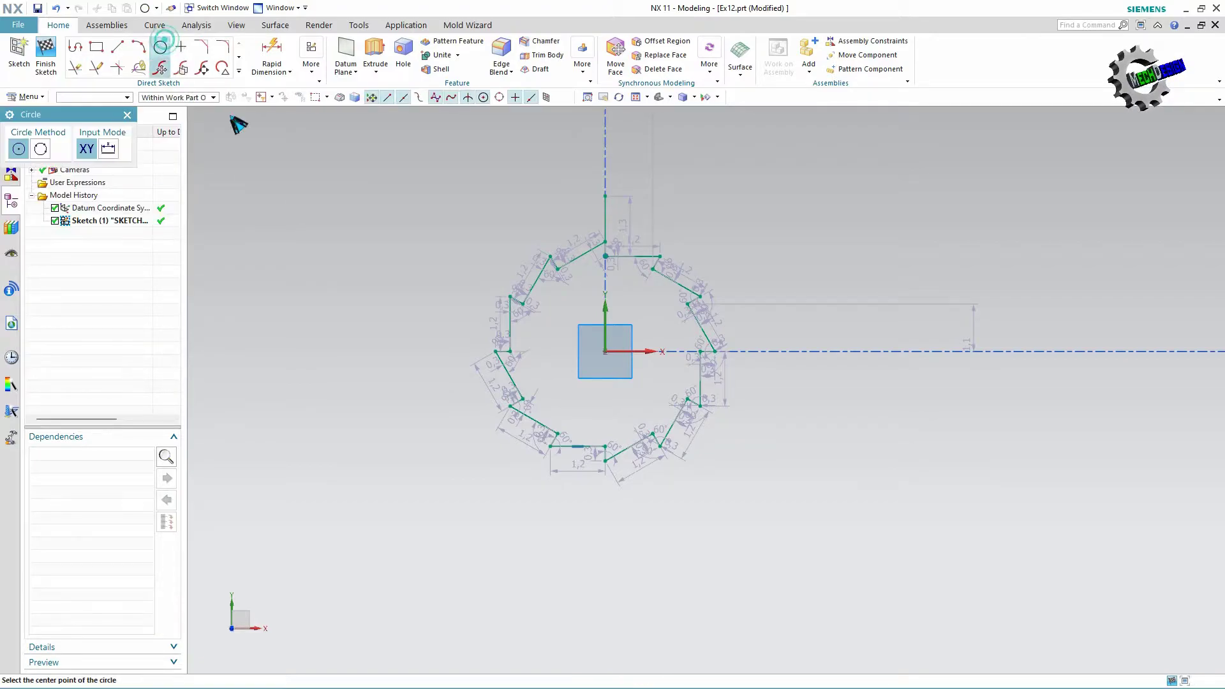
pyautogui.click(606, 352)
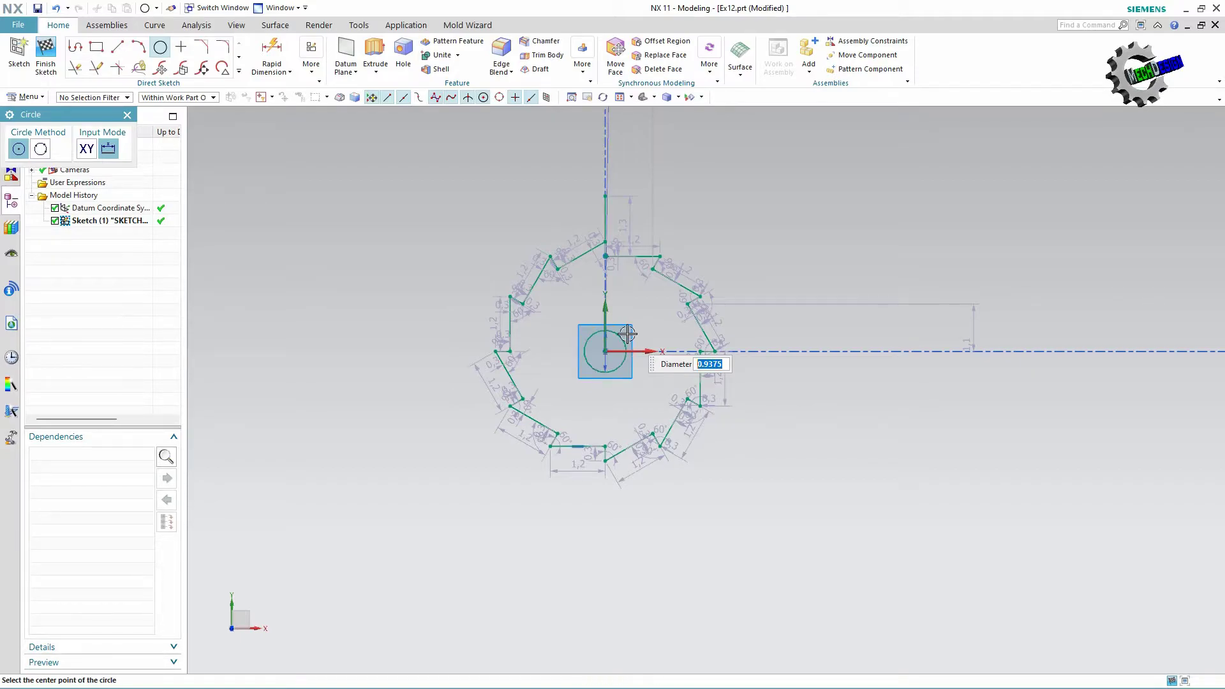
pyautogui.press('Return')
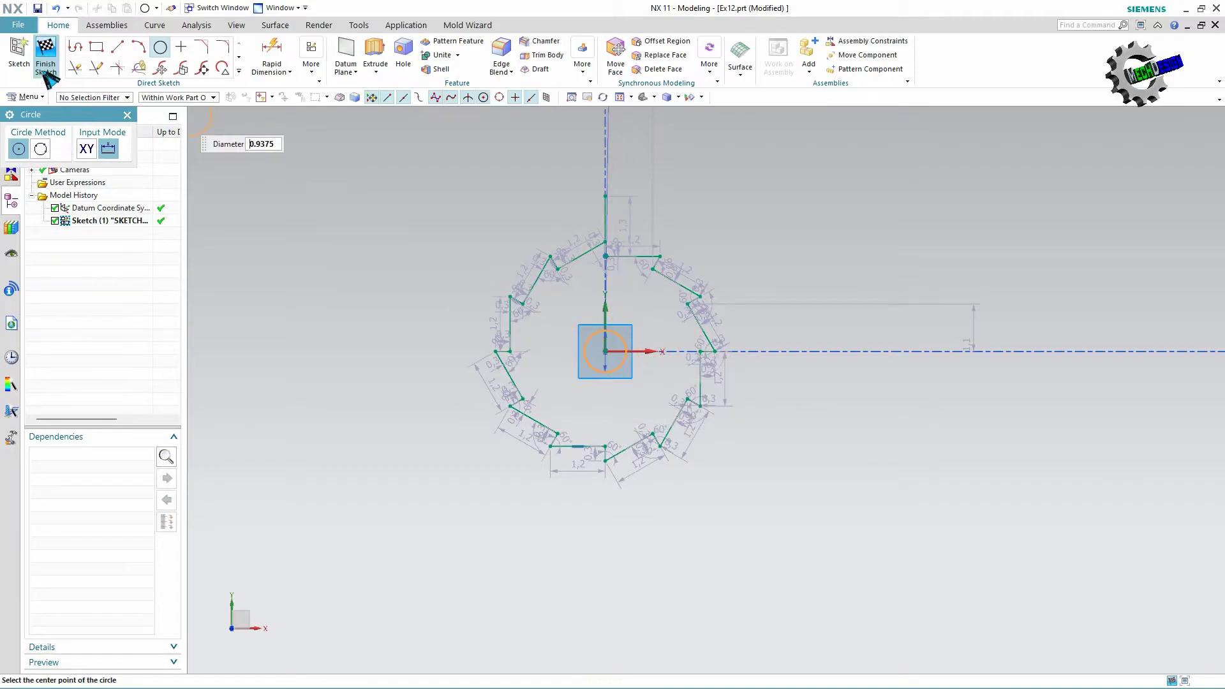
pyautogui.click(45, 51)
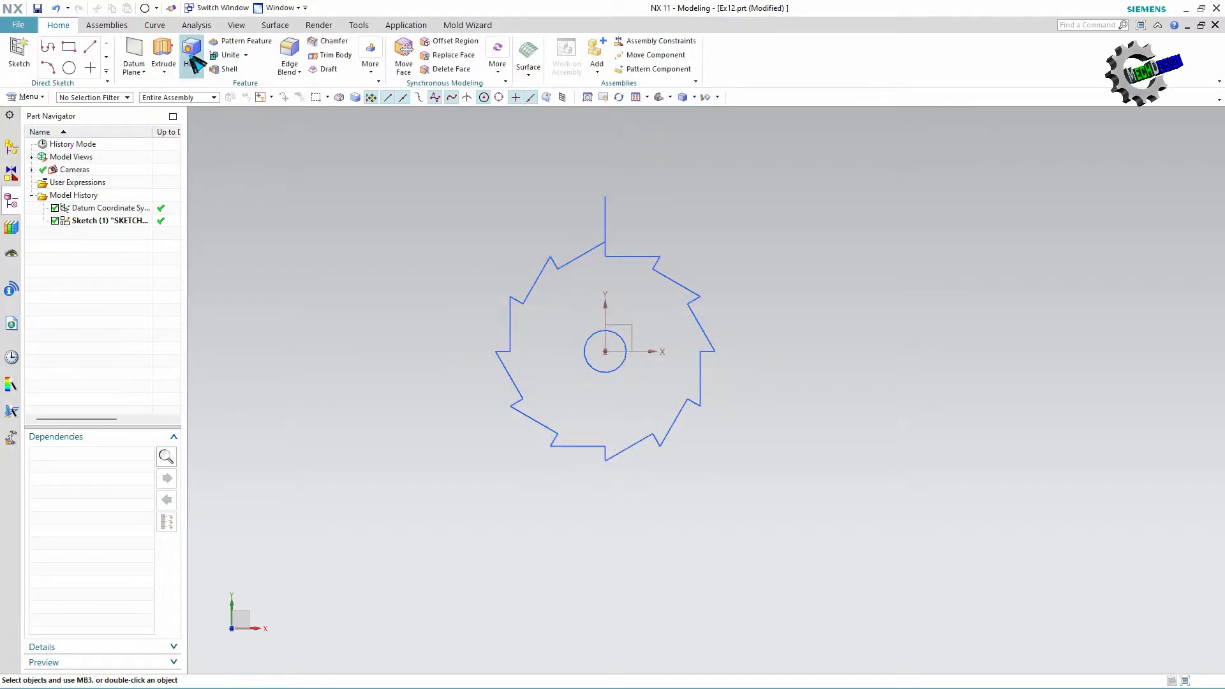
# Cancel the attempted extrude and reopen the profile sketch for editing.
pyautogui.click(163, 51)
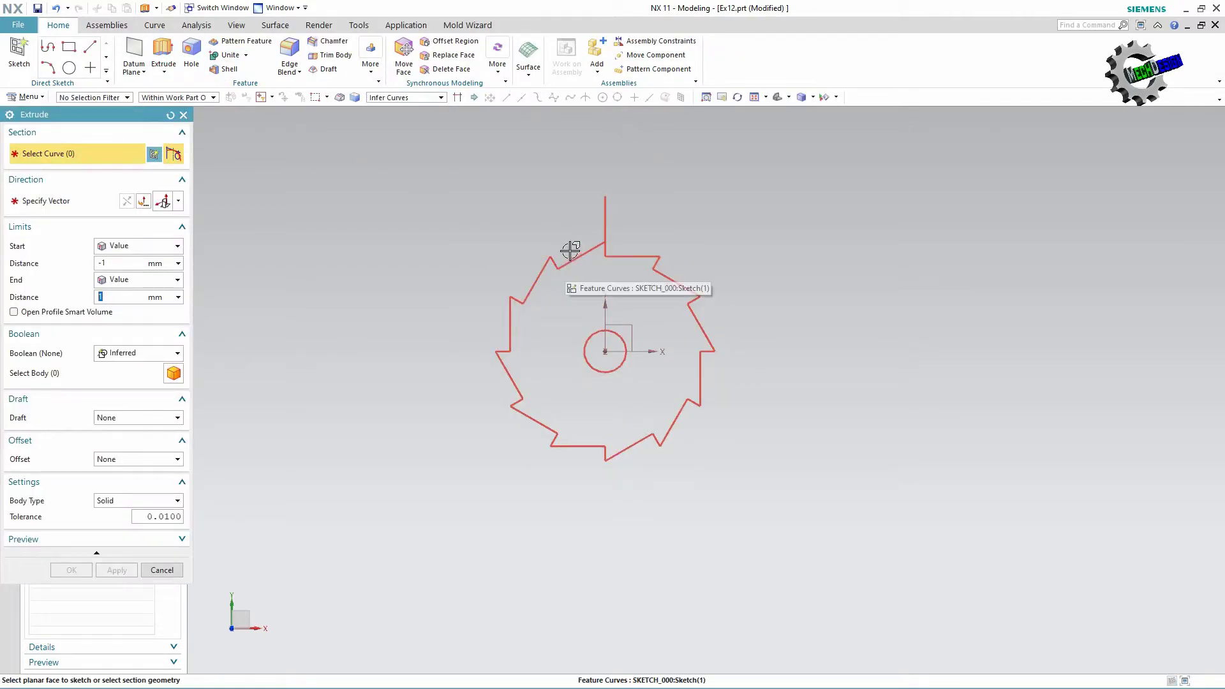
pyautogui.click(162, 569)
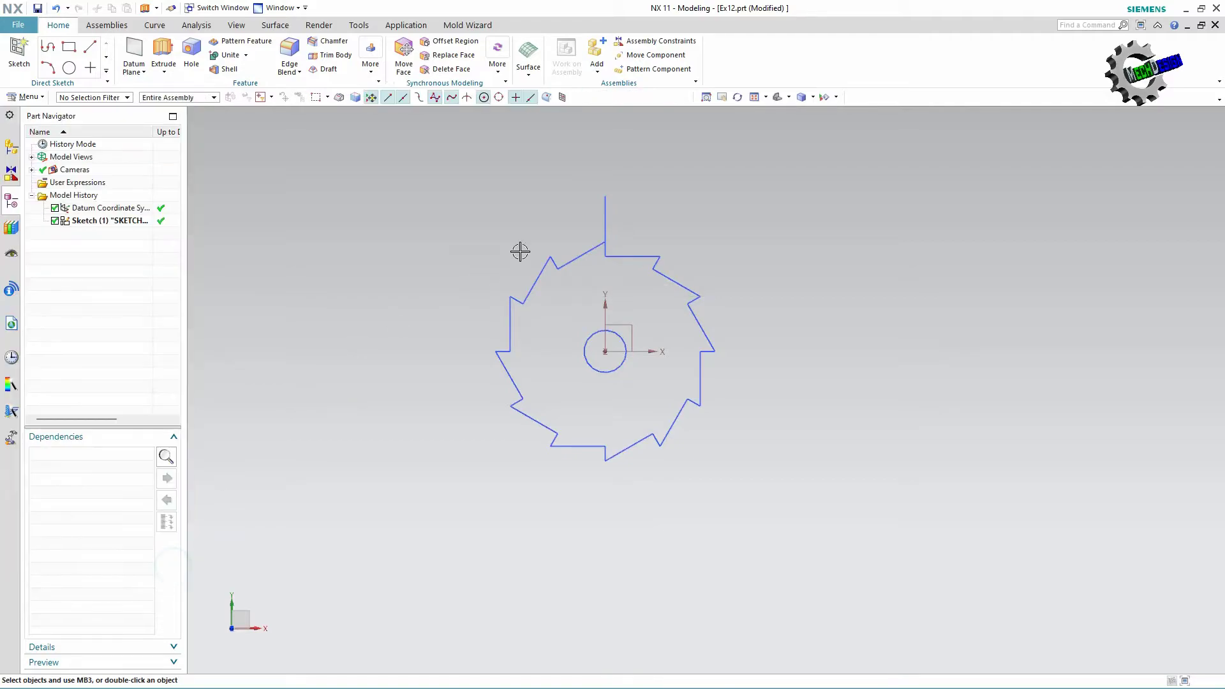
pyautogui.doubleClick(575, 255)
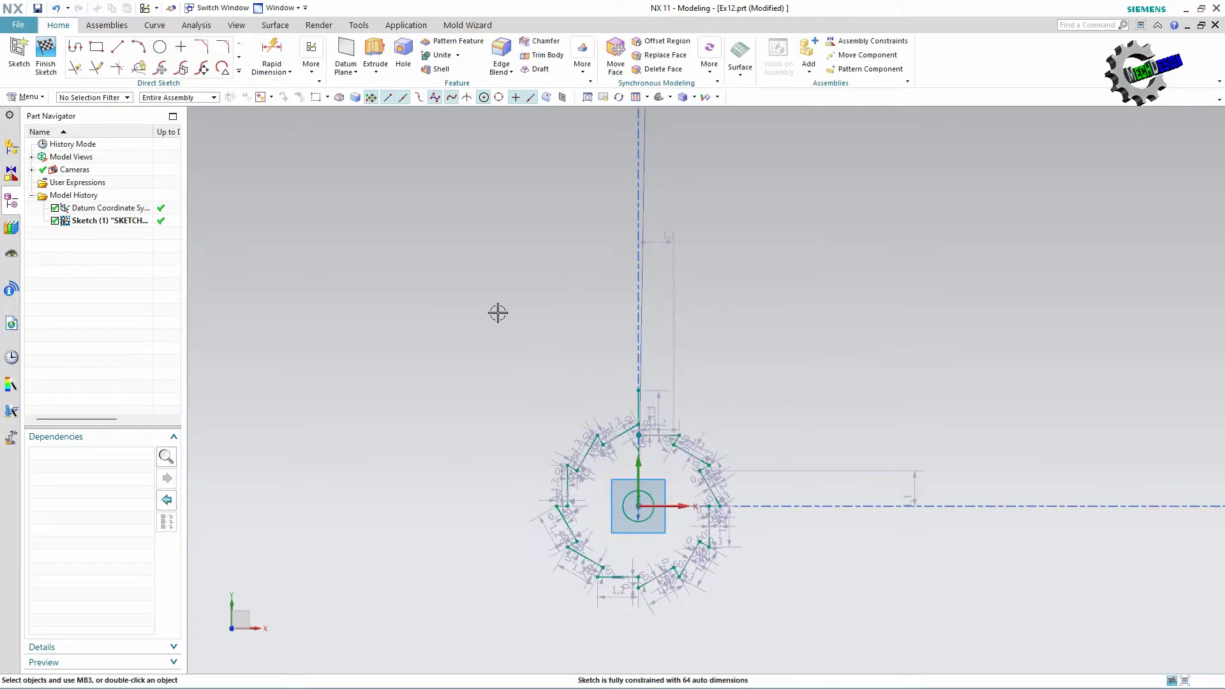
# Trim the stray vertical line from the profile and exit the sketch.
pyautogui.click(75, 67)
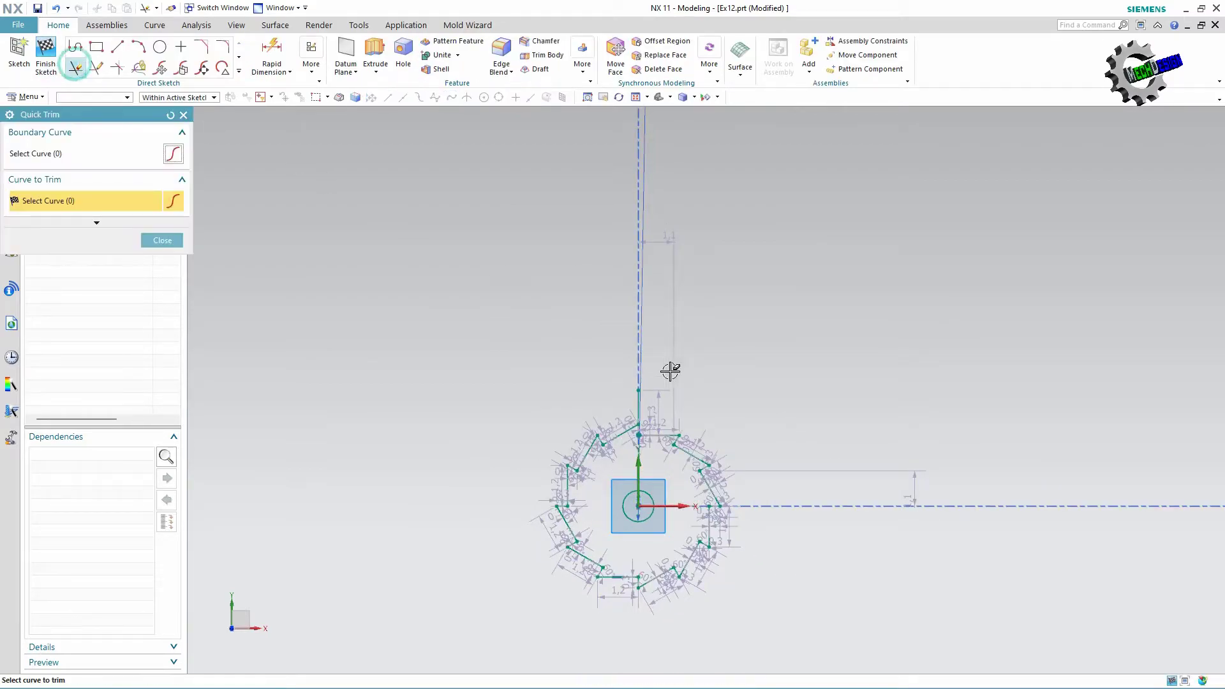
pyautogui.click(637, 399)
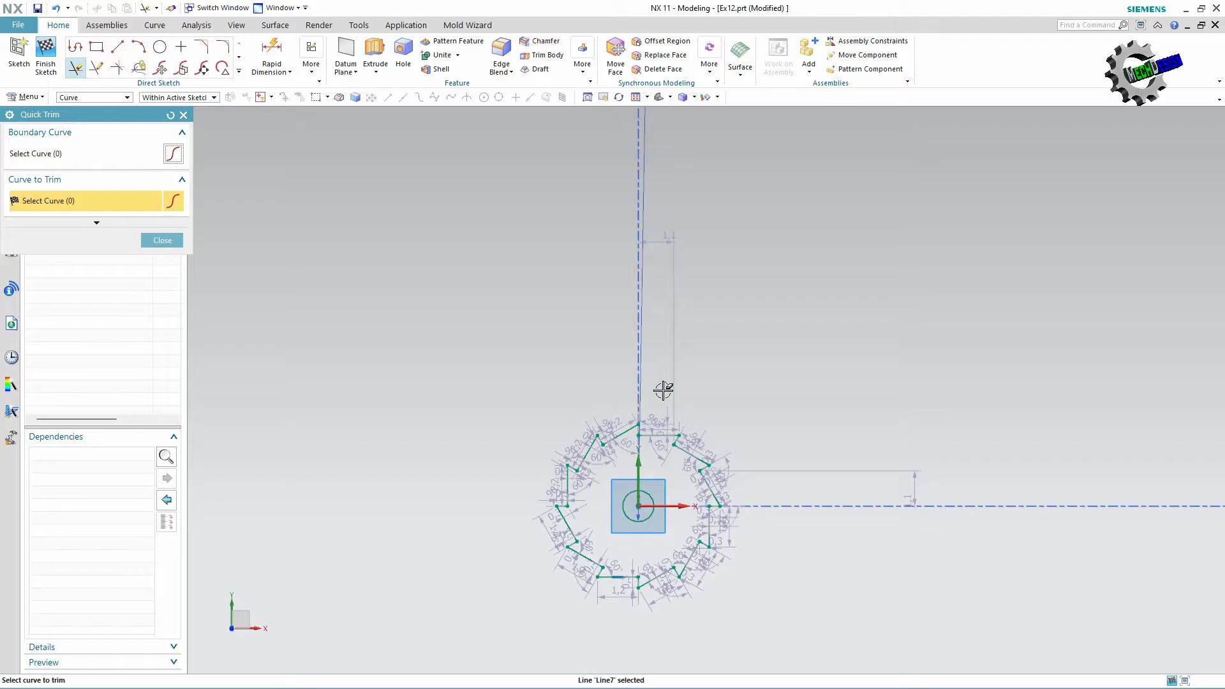
pyautogui.click(169, 241)
pyautogui.hotkey('ctrl', 'q')
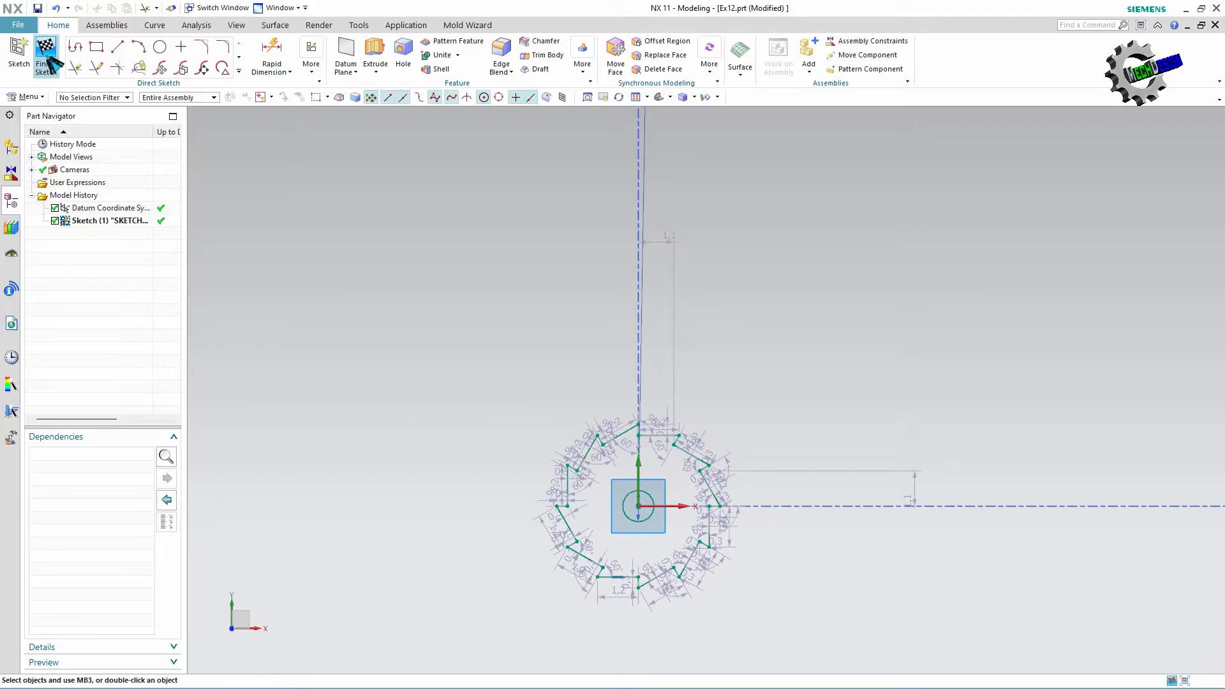
# Extrude the notched profile from 0 to 0.8125-0.4375 with Boolean None.
pyautogui.click(163, 51)
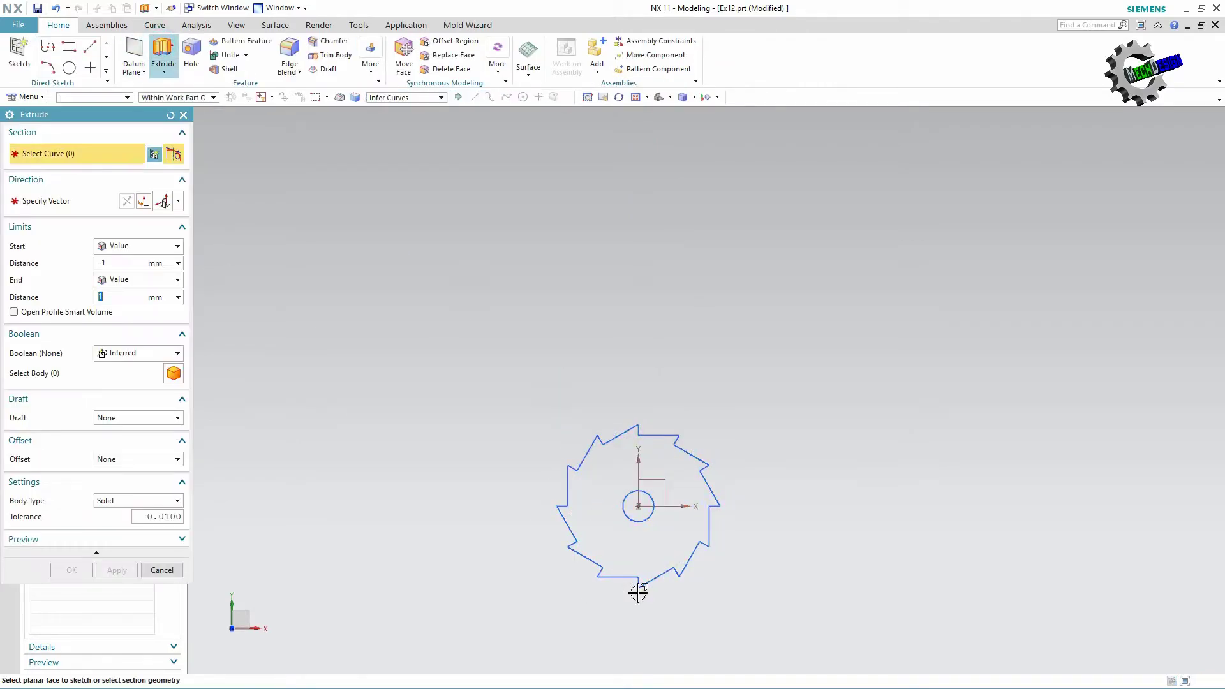
pyautogui.scroll(-2, 647, 572)
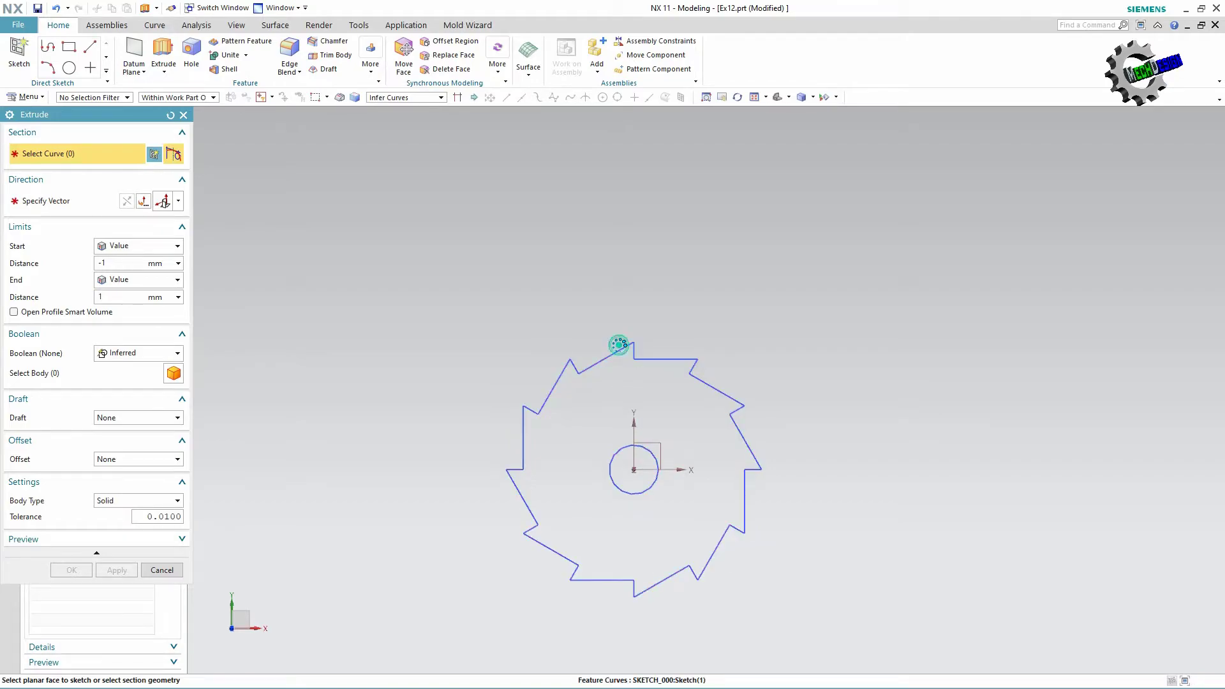
pyautogui.click(624, 337)
pyautogui.moveTo(593, 423); pyautogui.dragTo(676, 388, button='middle')
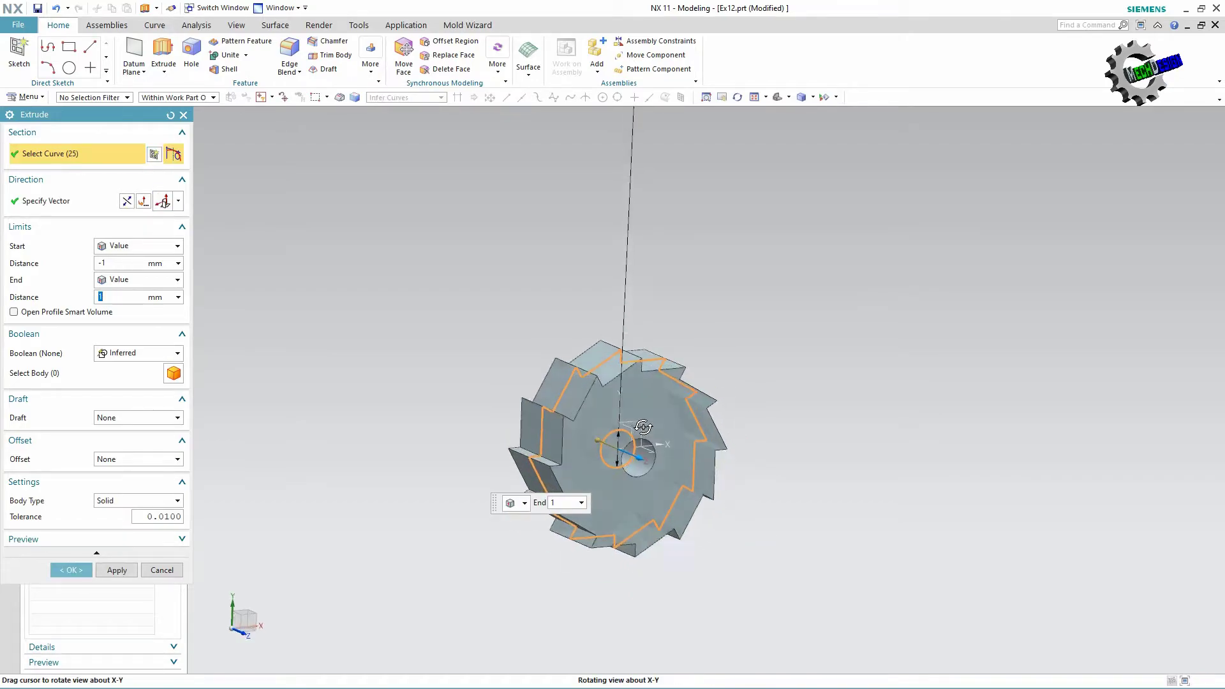
pyautogui.click(113, 264)
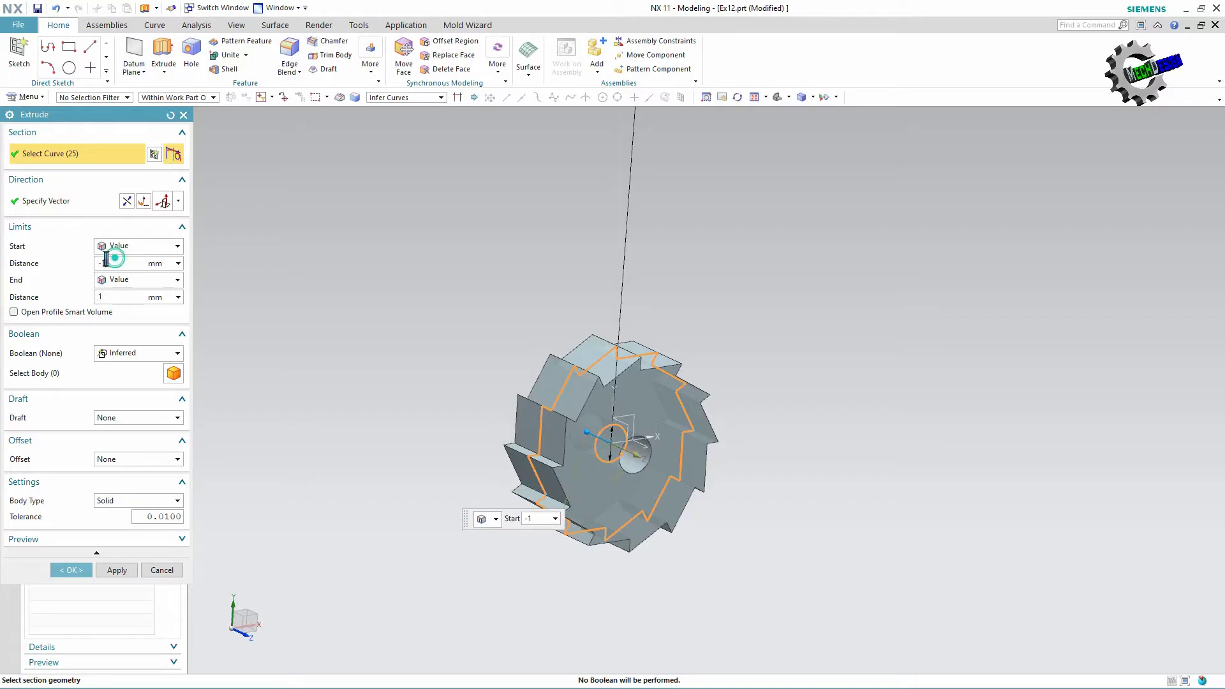
pyautogui.write('0')
pyautogui.press('Return')
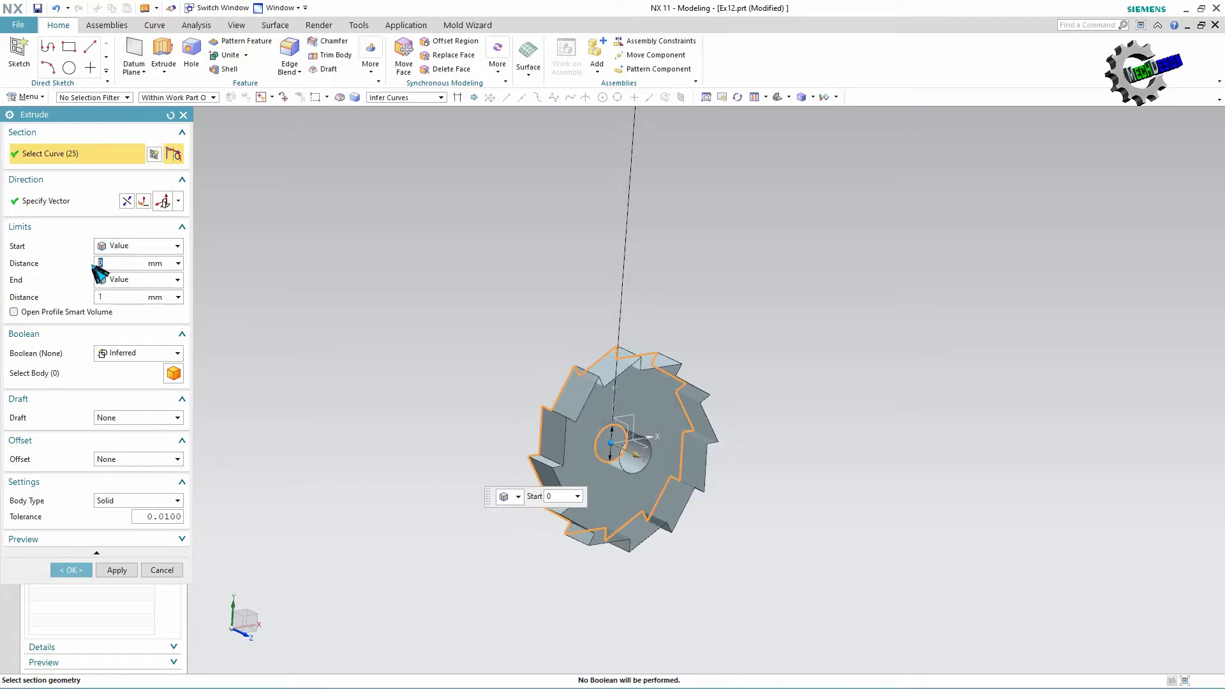
pyautogui.click(109, 298)
pyautogui.write('0.8125-0.4375')
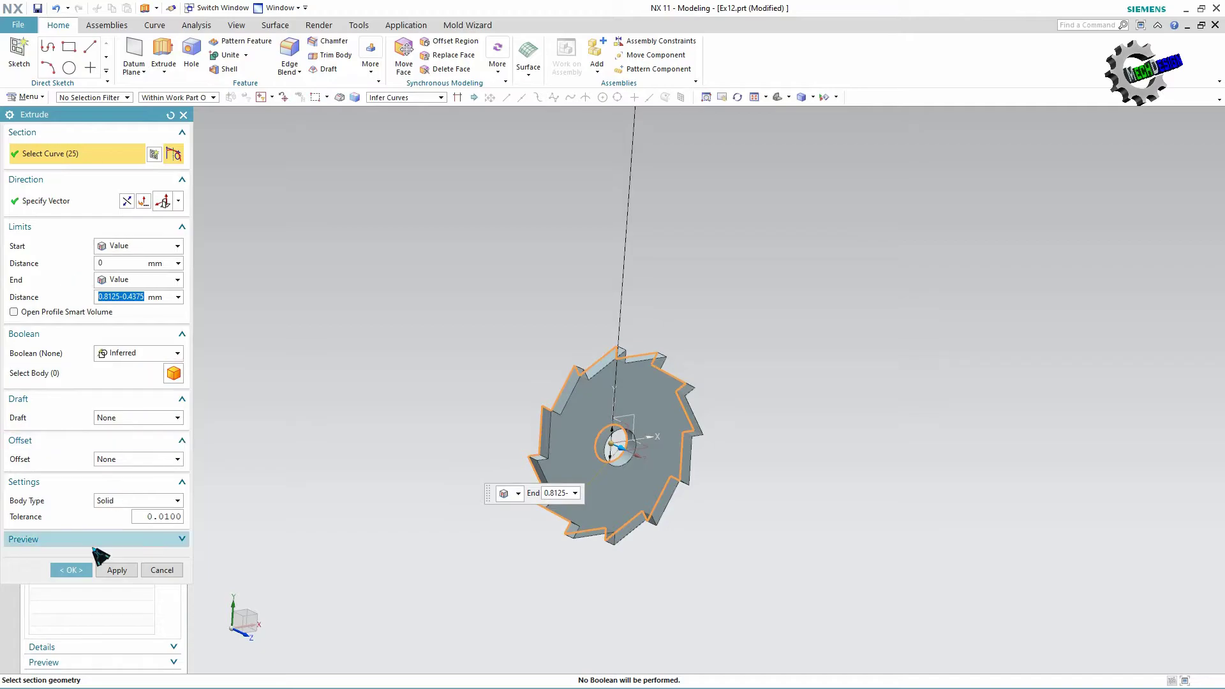
pyautogui.click(136, 354)
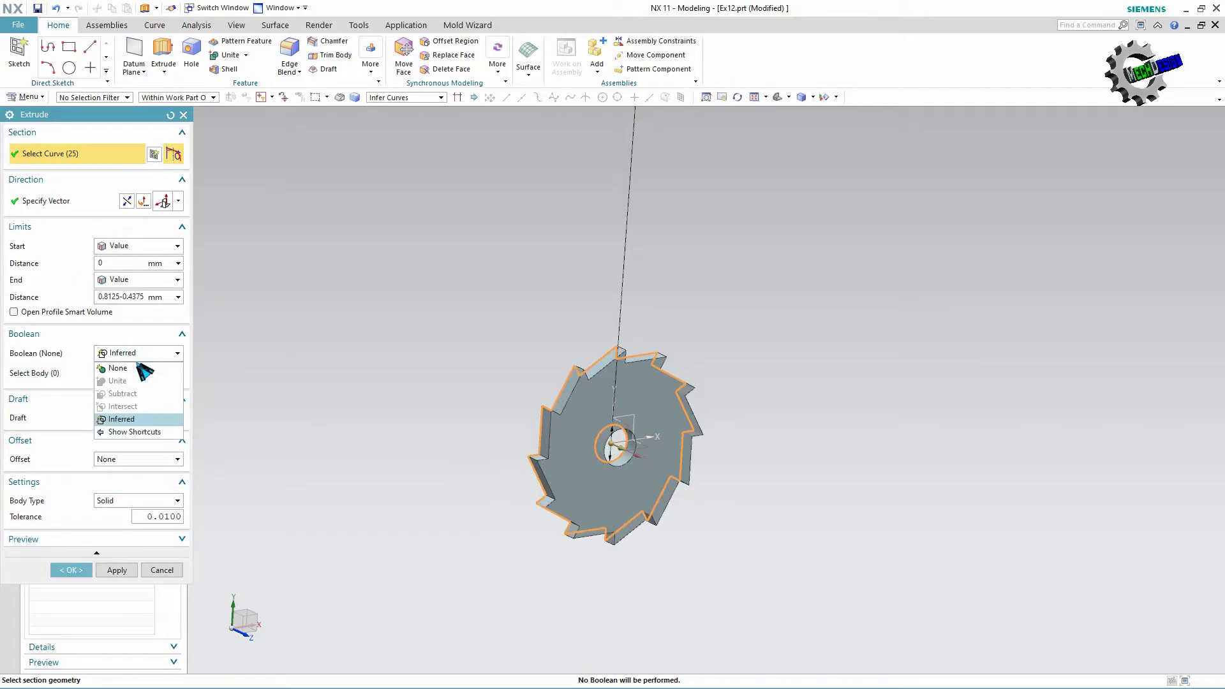
pyautogui.click(135, 368)
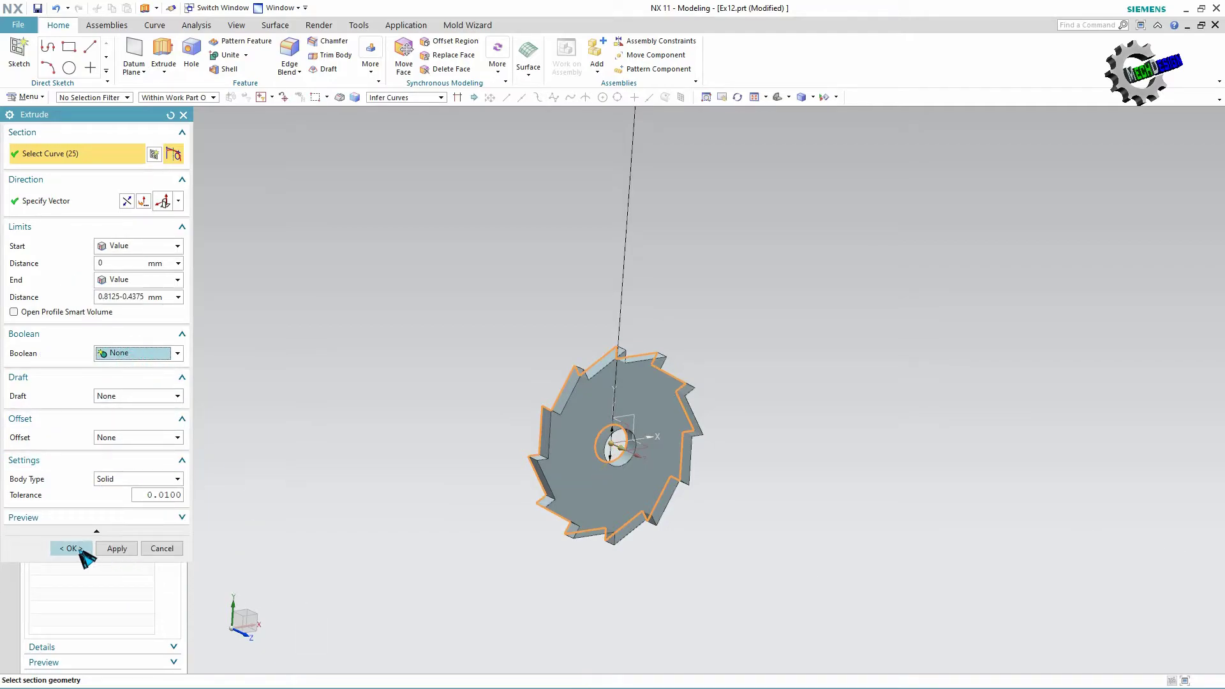
pyautogui.click(80, 553)
pyautogui.moveTo(708, 481)
pyautogui.mouseDown(button='middle')
pyautogui.moveTo(784, 470)
pyautogui.moveTo(881, 490)
pyautogui.mouseUp(button='middle')
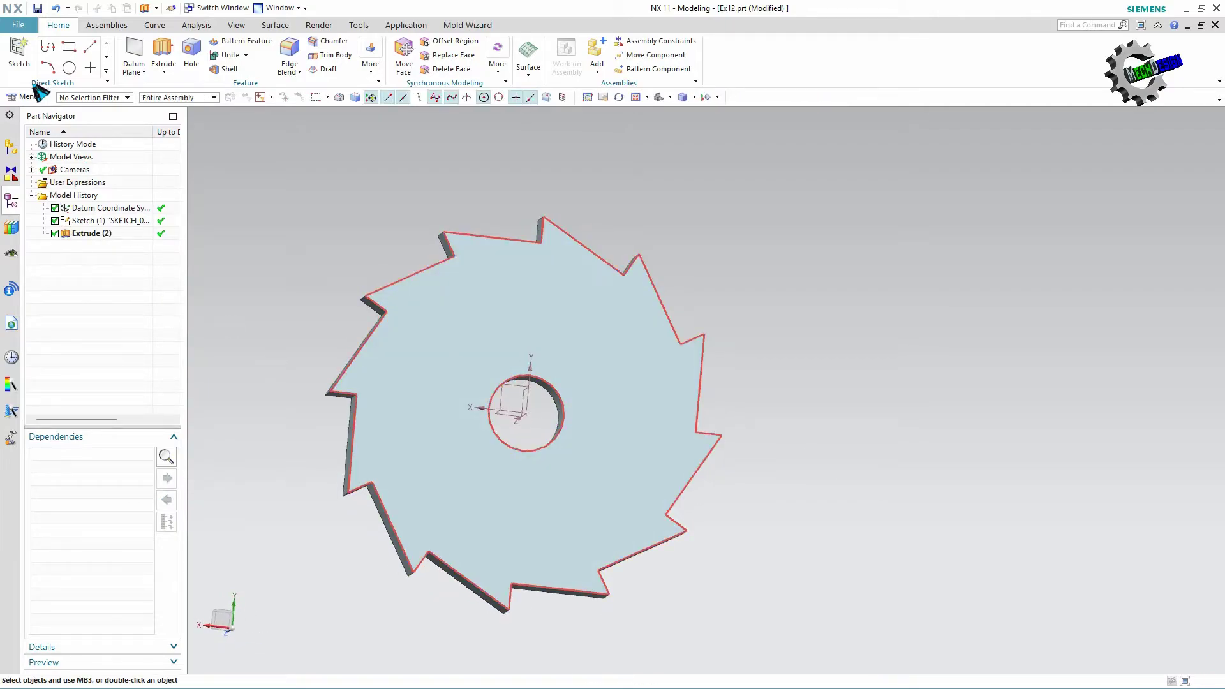
# Start a new sketch on the plate's front face.
pyautogui.click(18, 51)
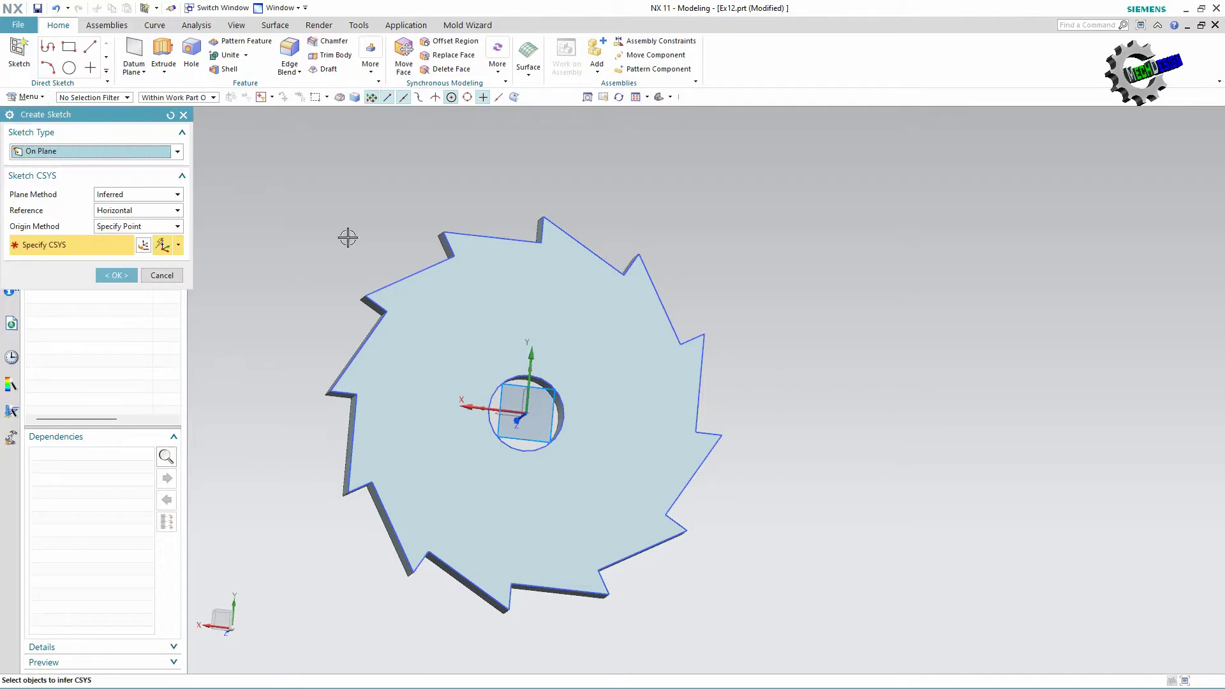
pyautogui.click(595, 366)
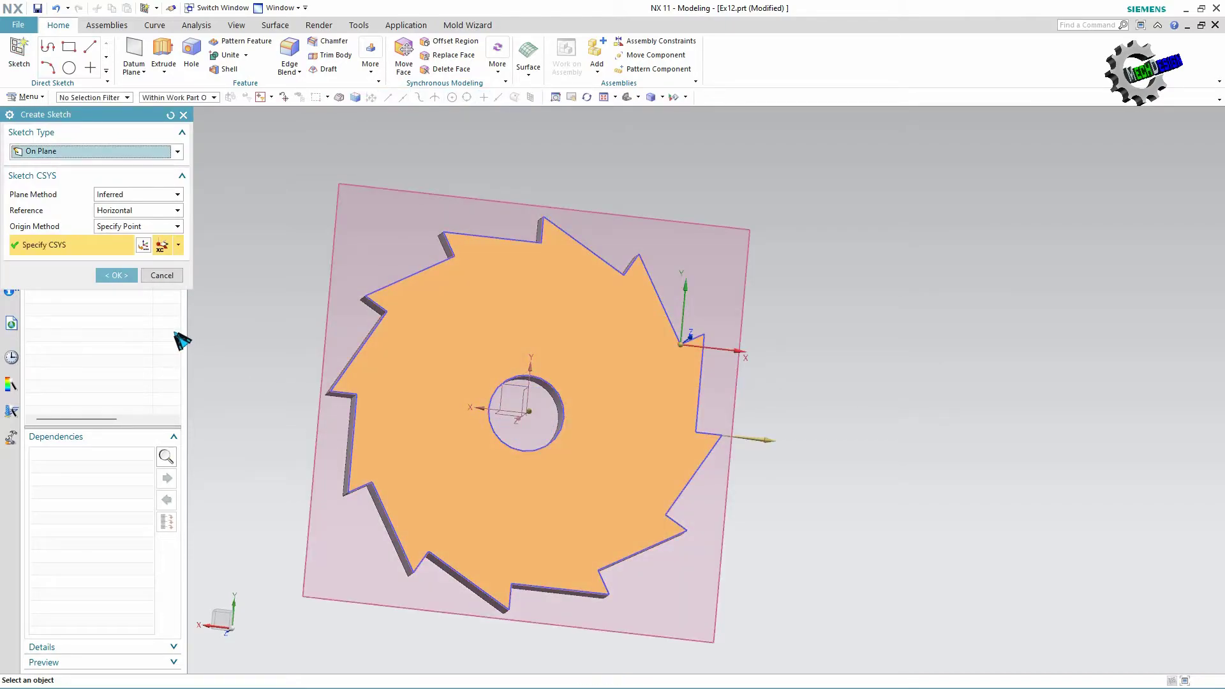
pyautogui.click(120, 276)
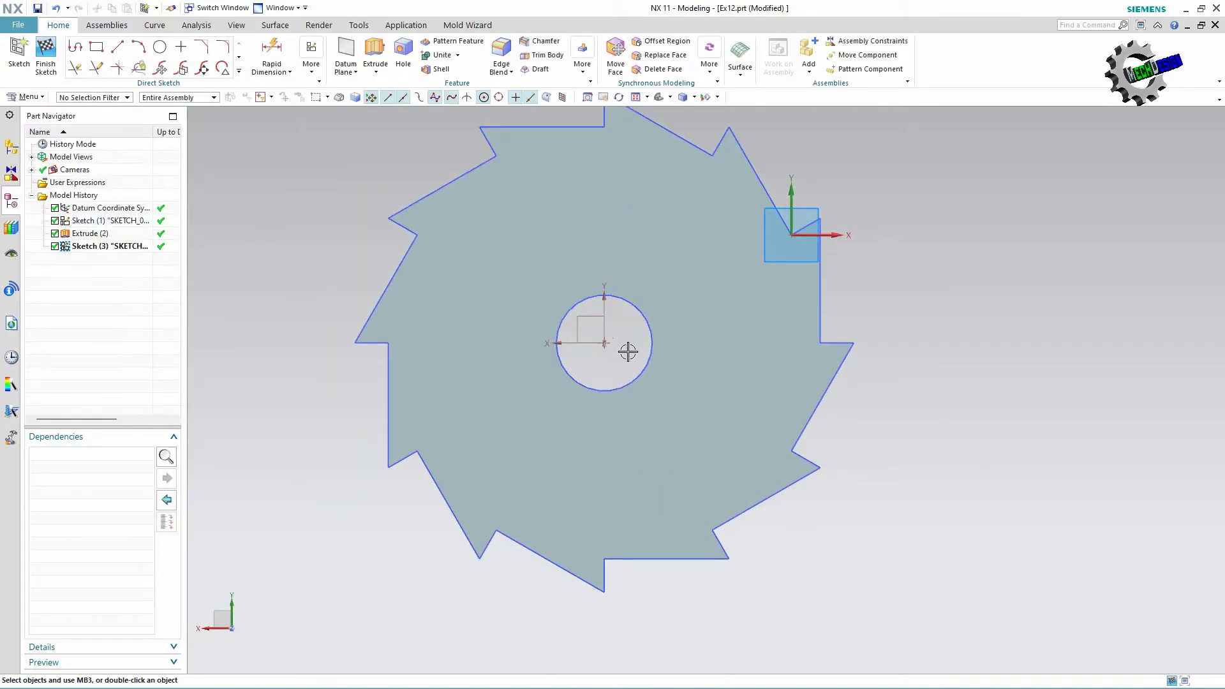
# Draw circles centred on the hole: a 1.875 circle and one snapped to the hole's edge.
pyautogui.click(238, 71)
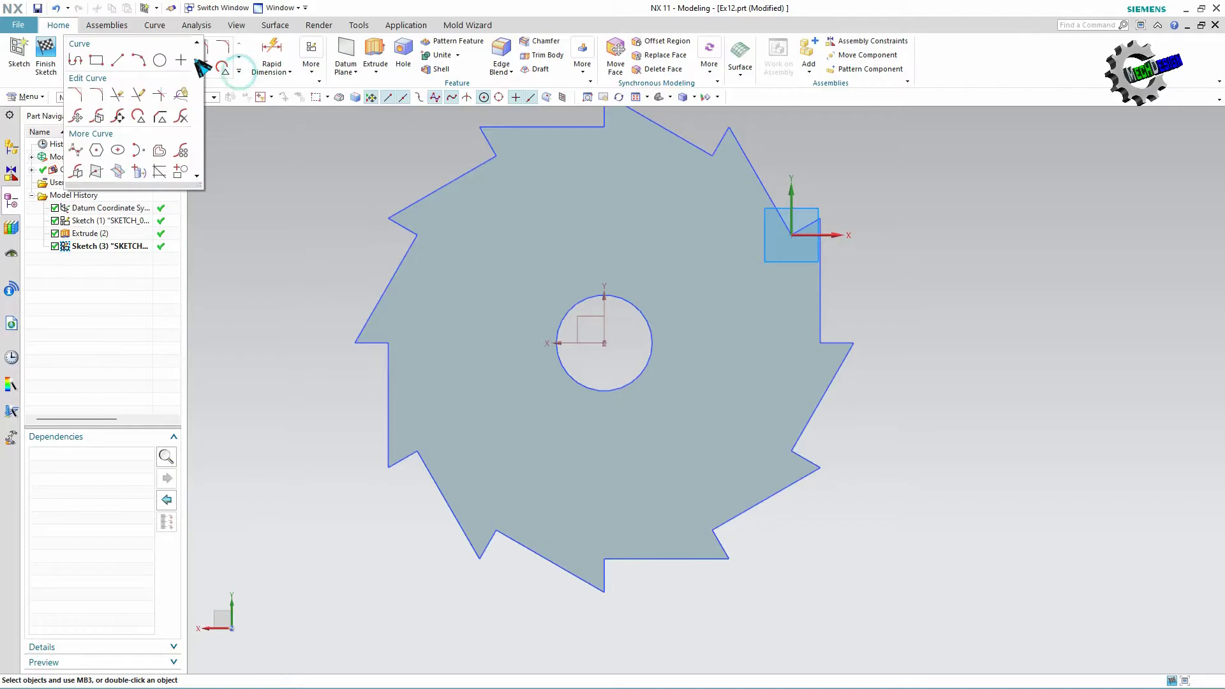
pyautogui.click(164, 59)
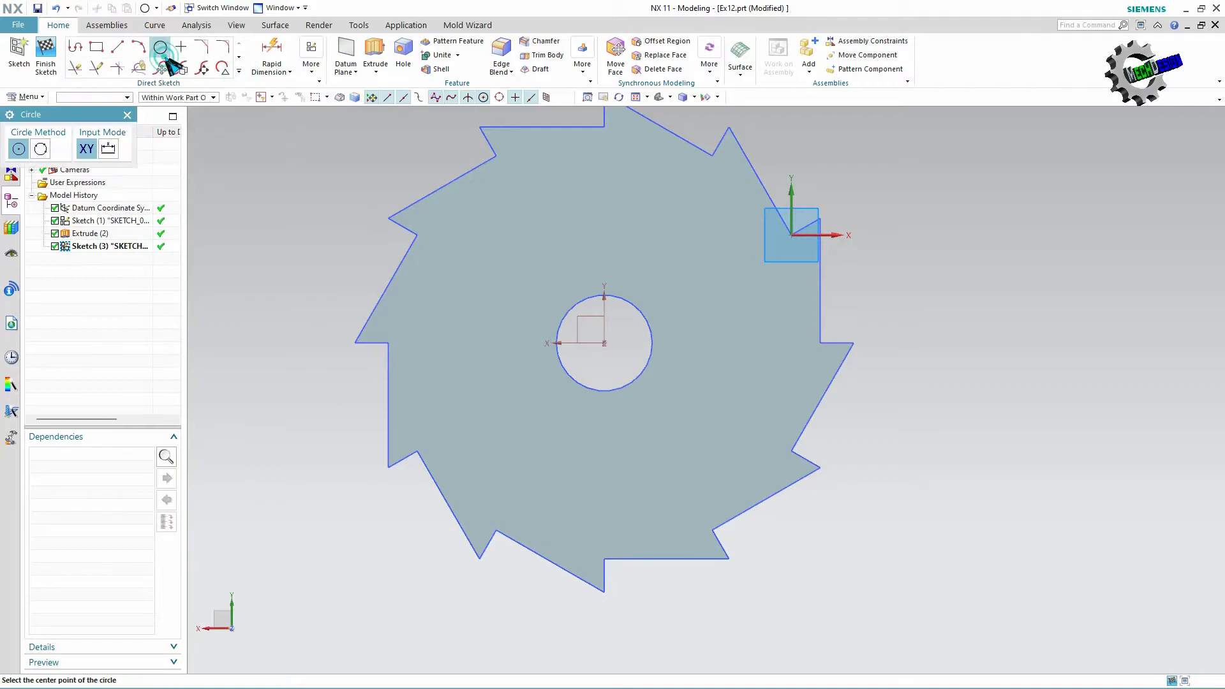
pyautogui.click(607, 343)
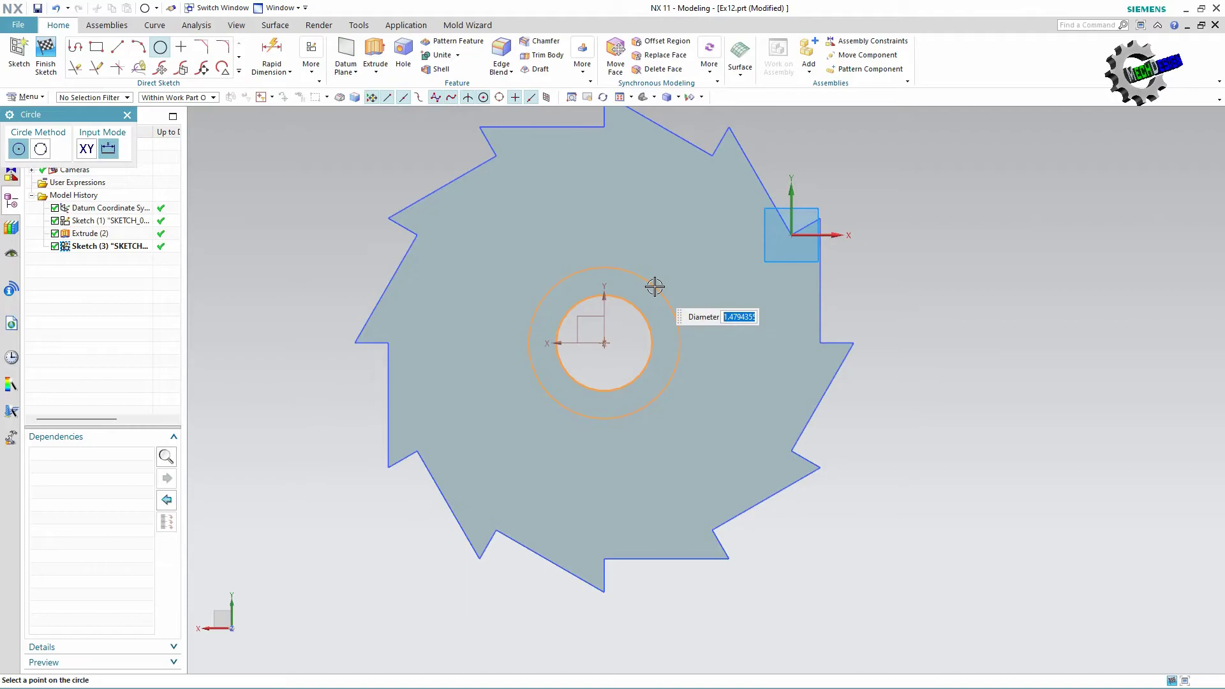
pyautogui.write('0')
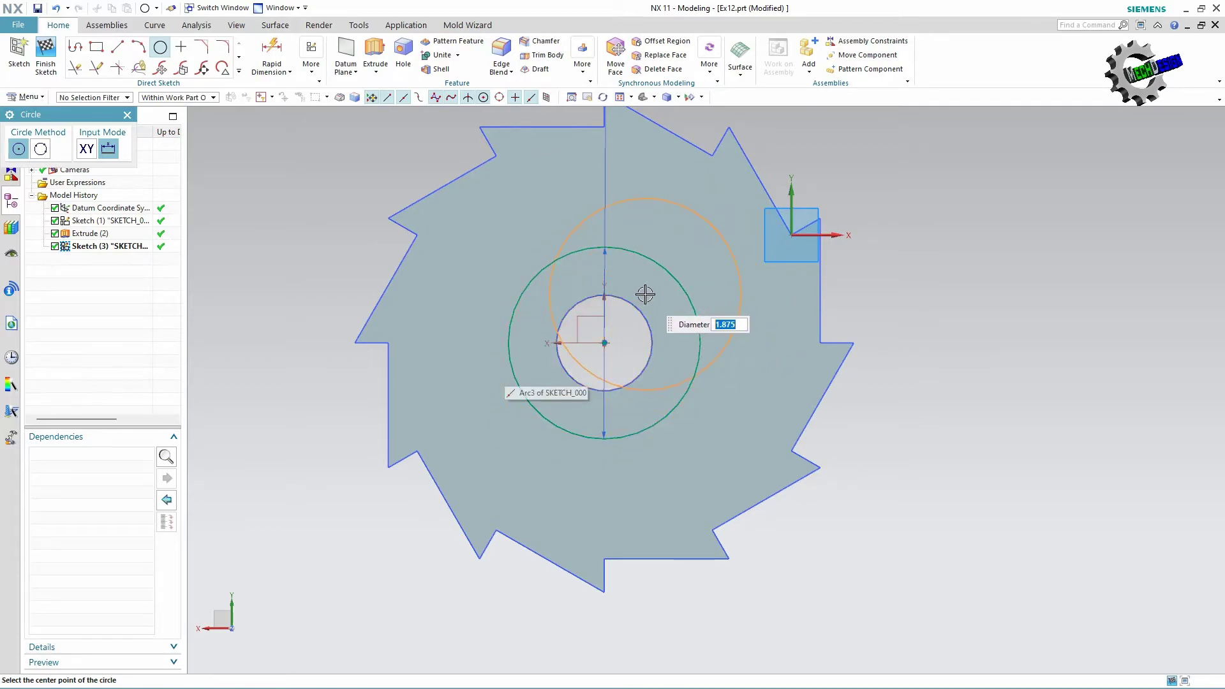
pyautogui.click(606, 344)
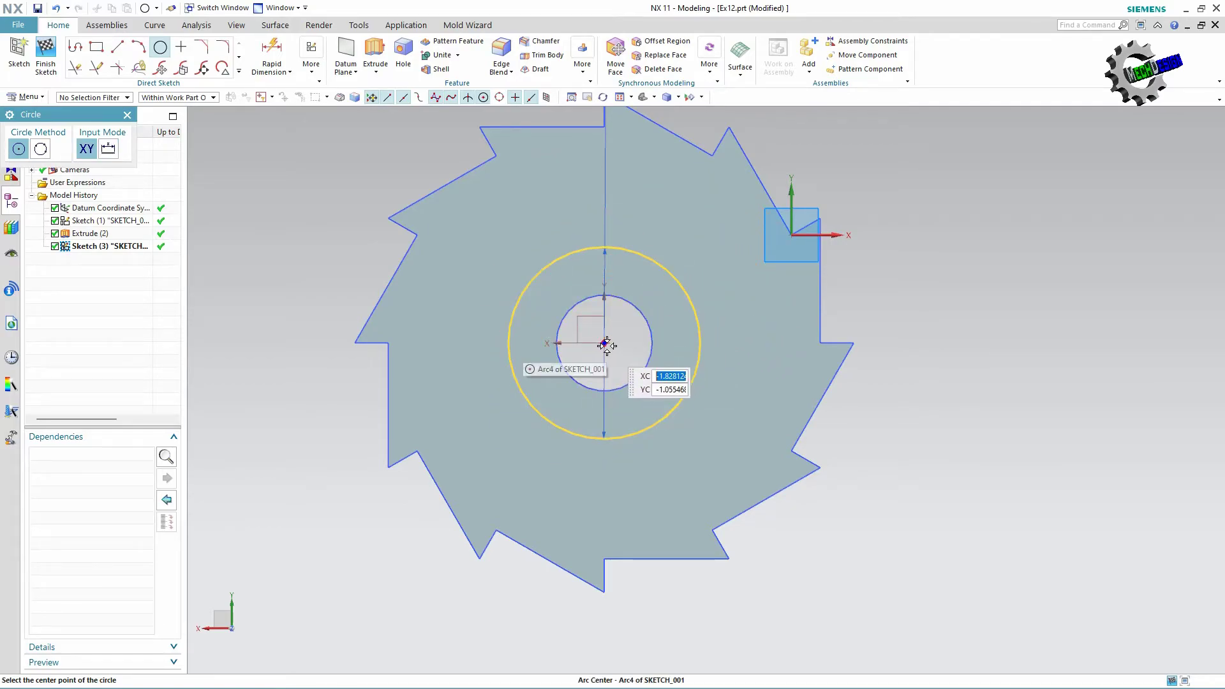
pyautogui.click(607, 344)
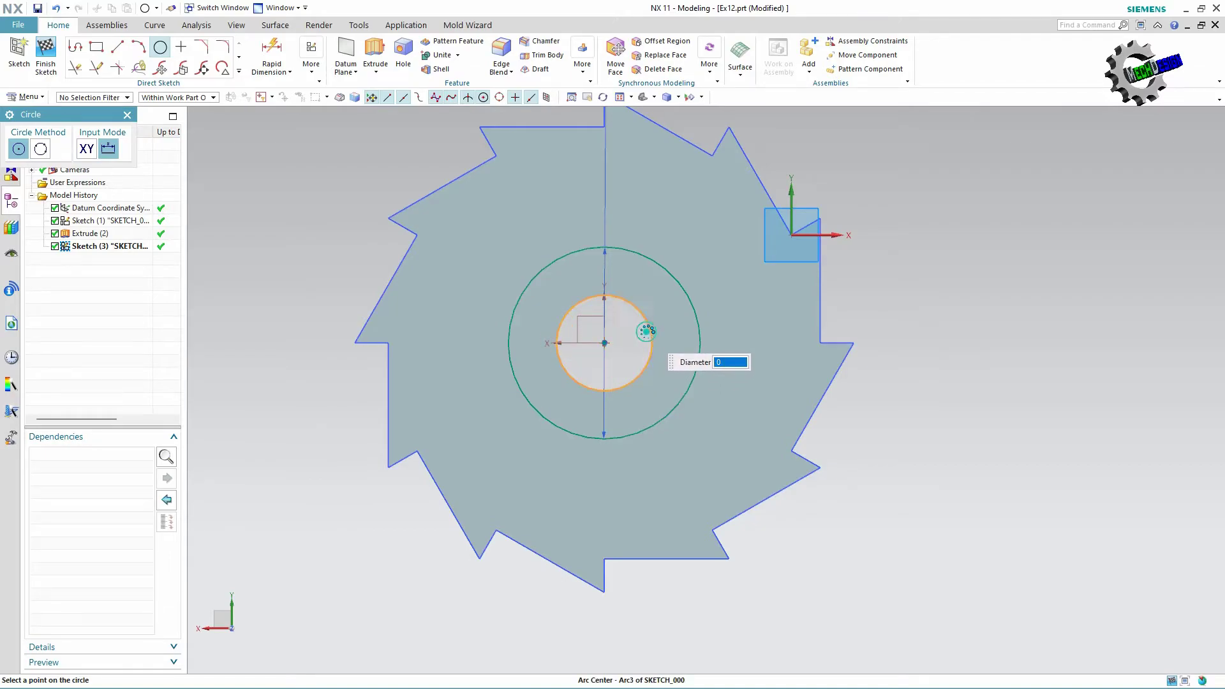
pyautogui.click(646, 332)
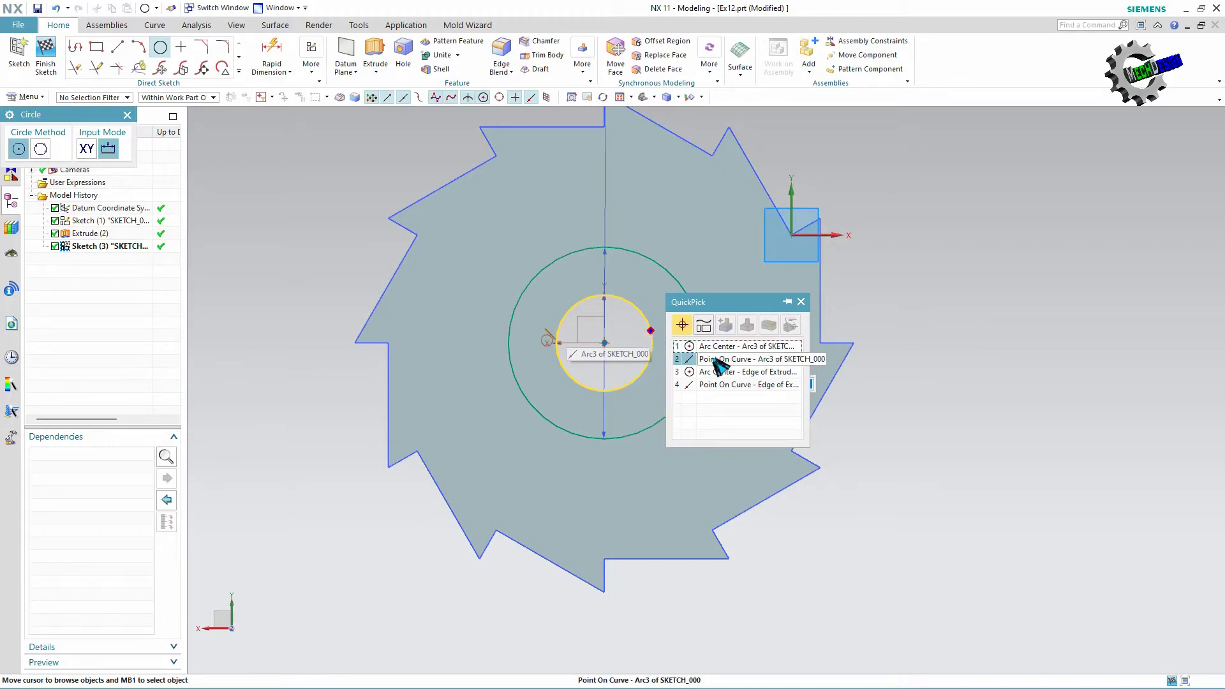
pyautogui.click(716, 360)
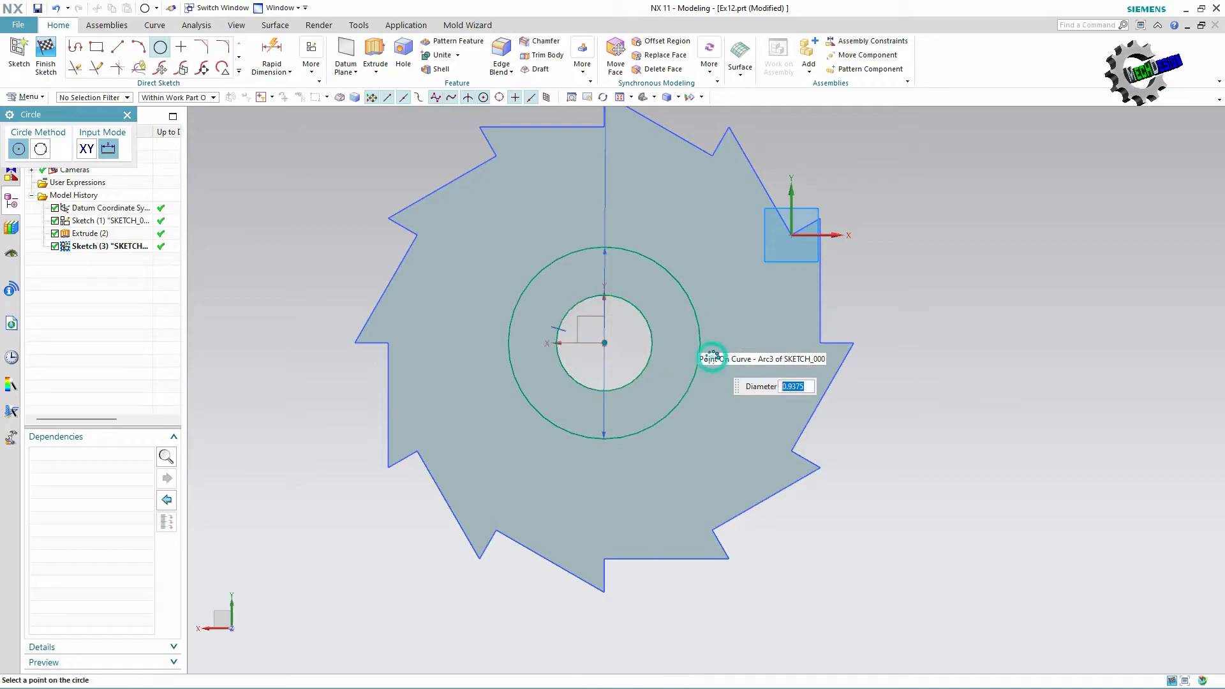
pyautogui.click(128, 115)
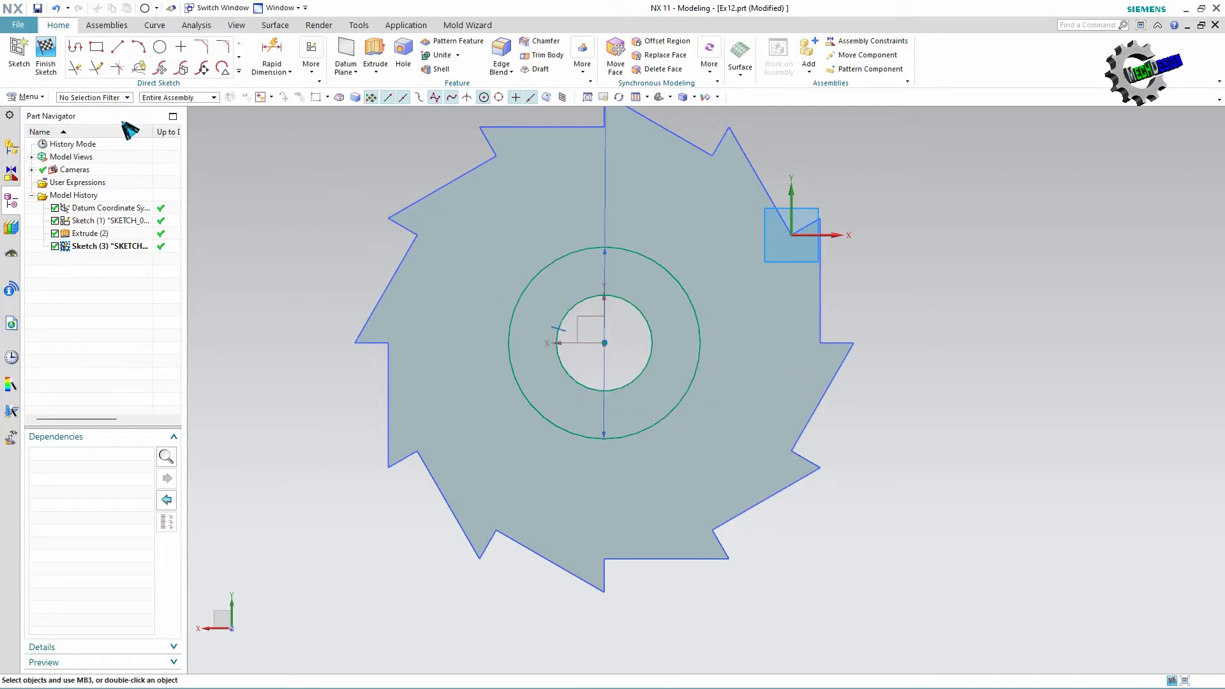
# Extrude the ring between the two hub circles 0.4375 and unite it with the toothed plate.
pyautogui.click(46, 62)
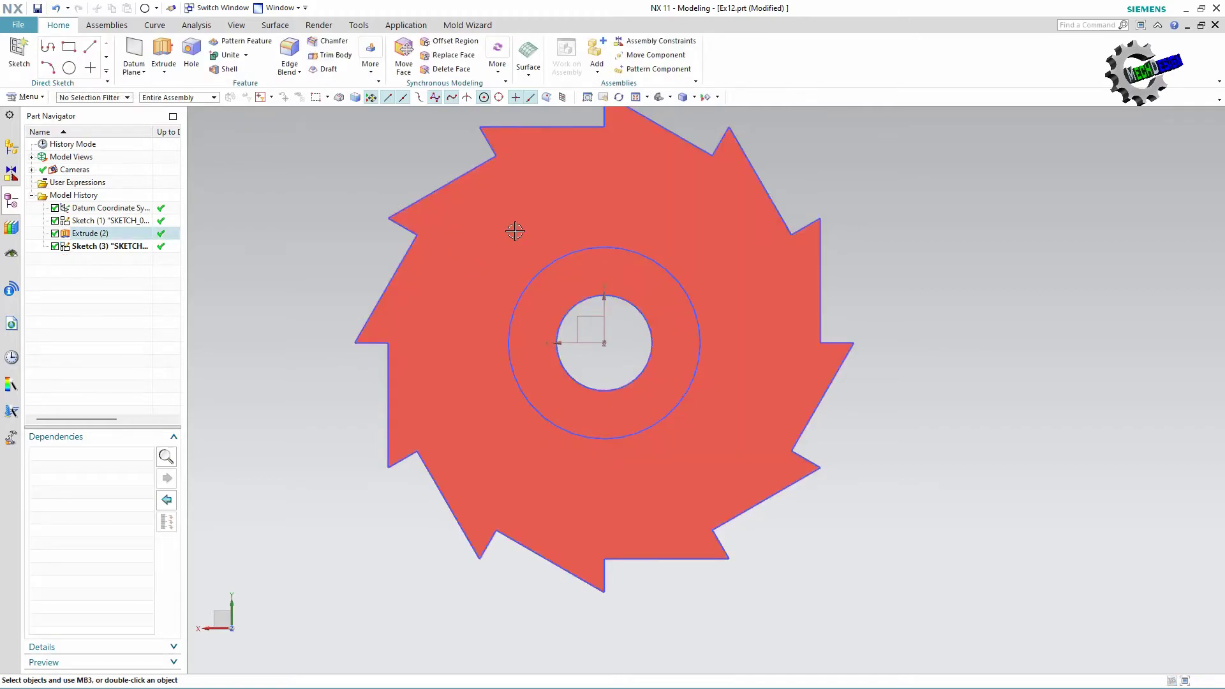
pyautogui.click(162, 57)
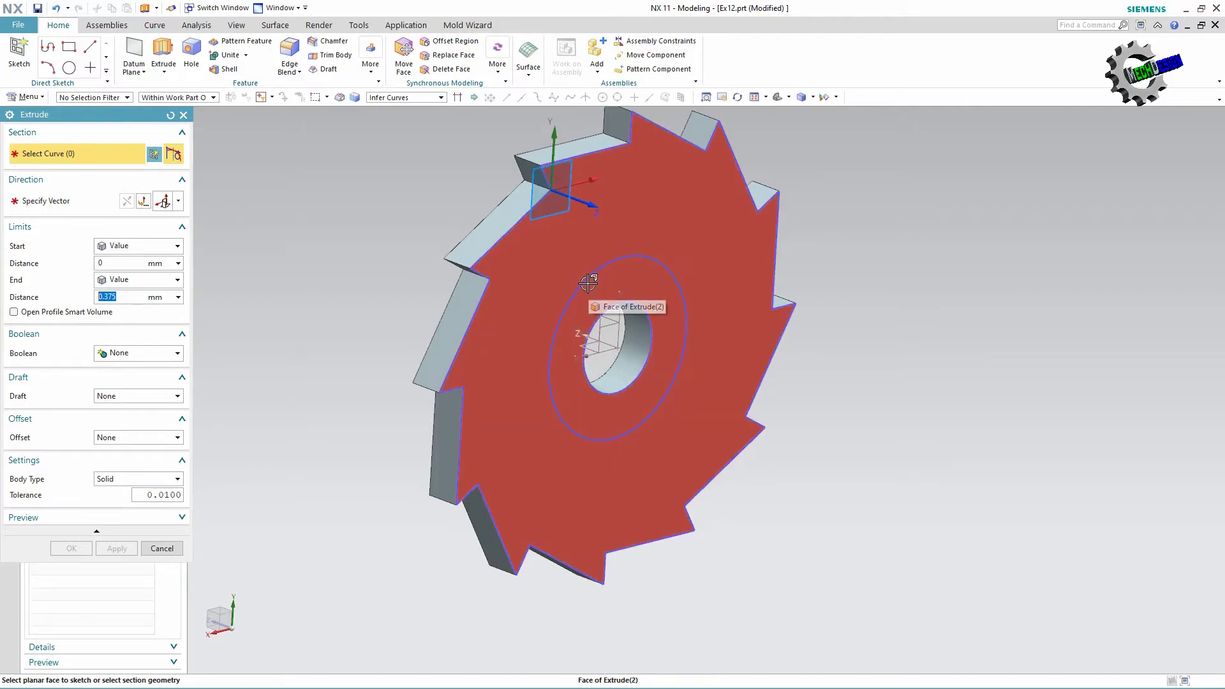
pyautogui.click(583, 281)
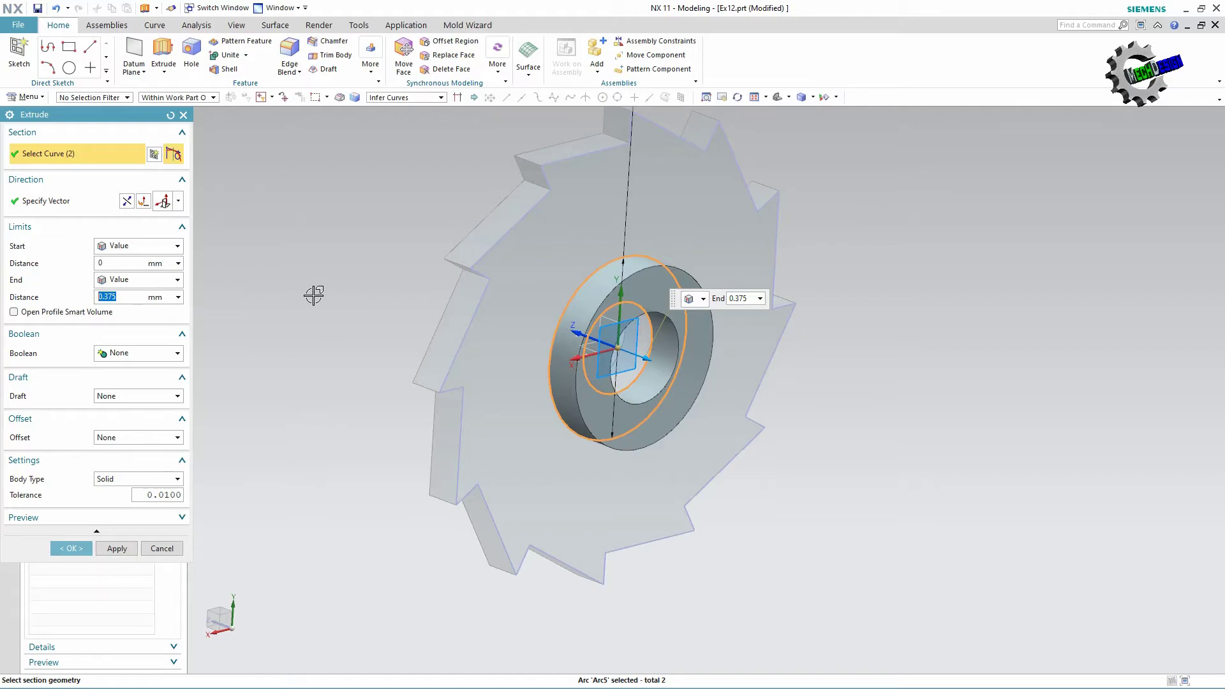
pyautogui.write('0.437')
pyautogui.write('5')
pyautogui.press('Return')
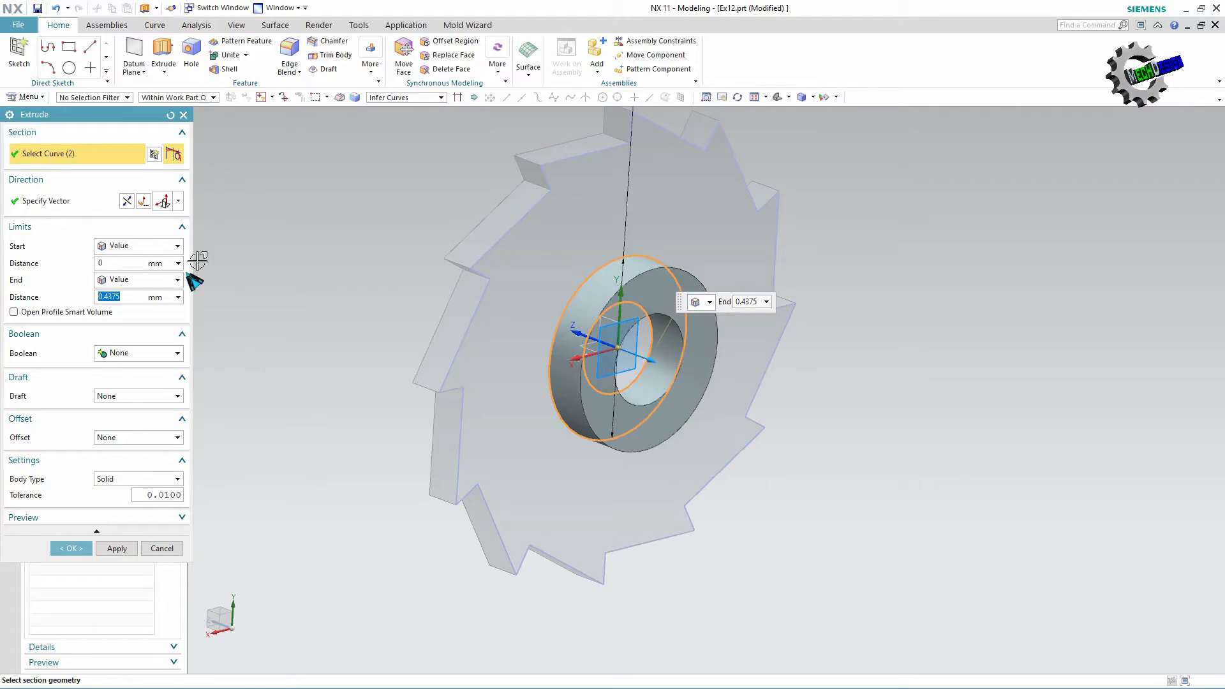
pyautogui.click(138, 353)
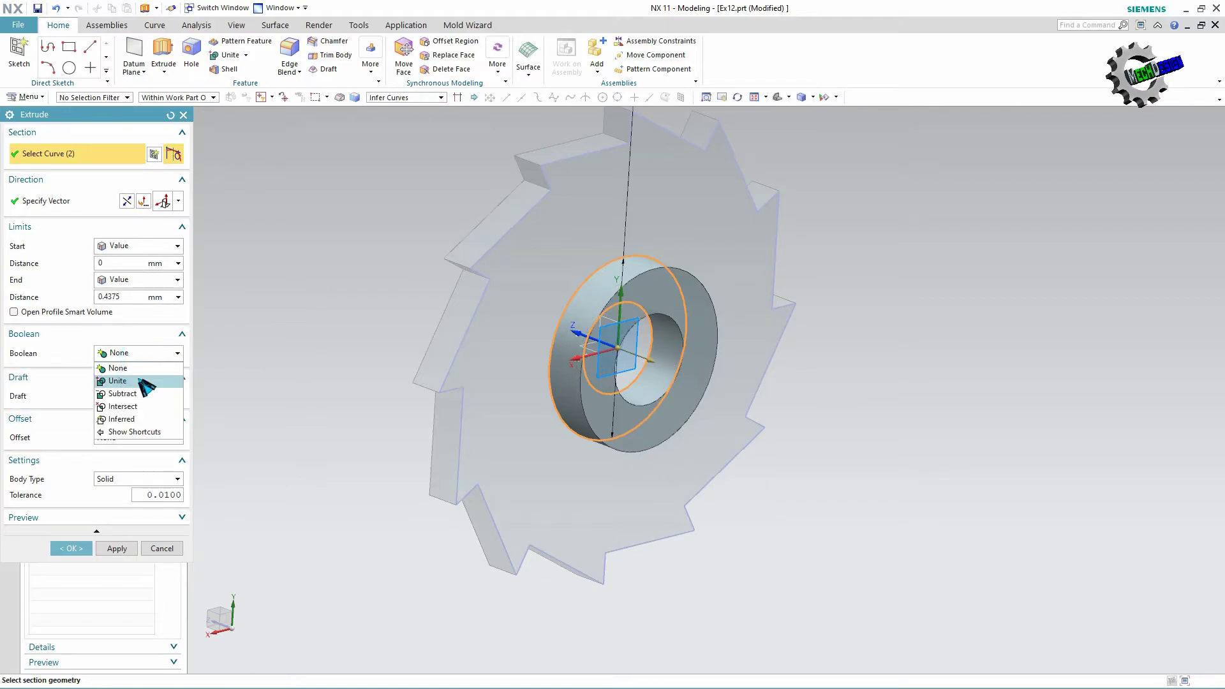
pyautogui.click(139, 381)
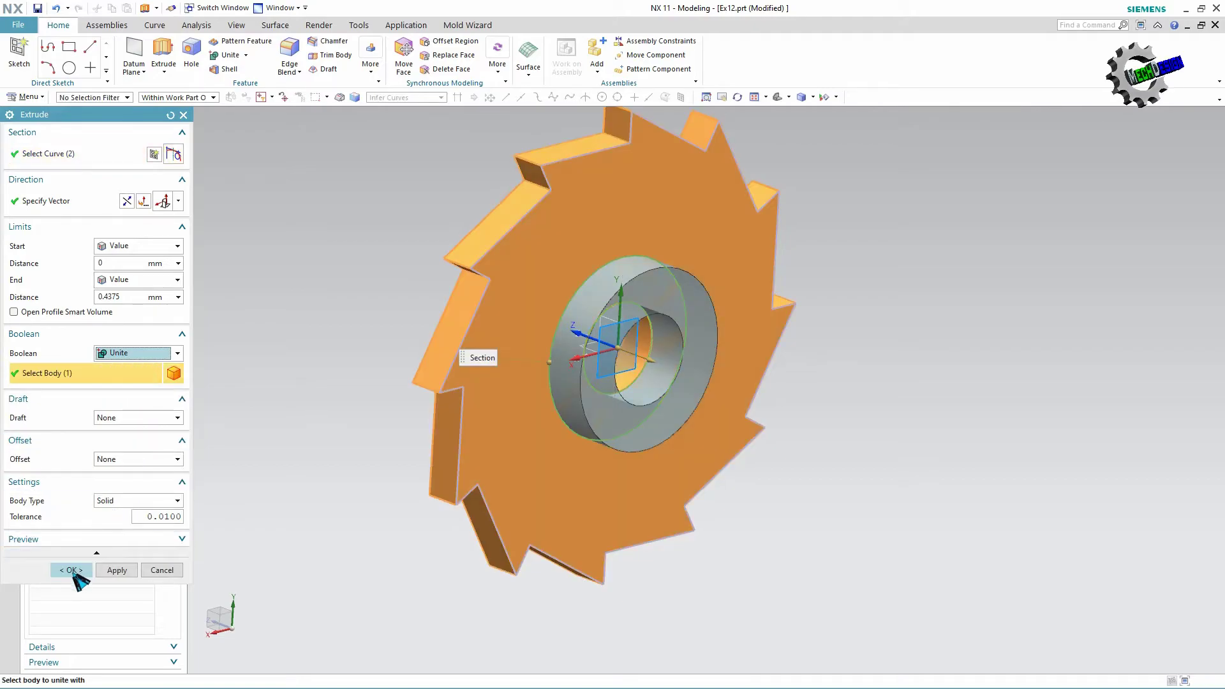
pyautogui.click(71, 570)
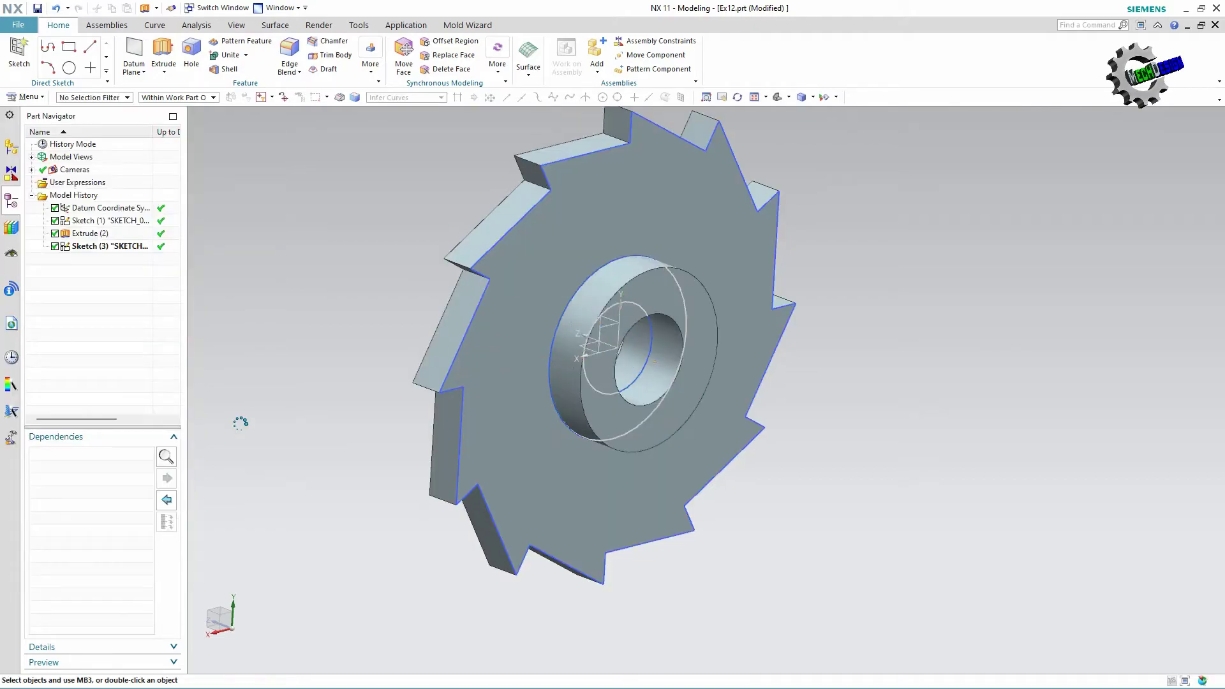
# Orbit to the hub and start a new sketch on its top face.
pyautogui.moveTo(591, 423)
pyautogui.mouseDown(button='middle')
pyautogui.moveTo(555, 383)
pyautogui.moveTo(252, 198)
pyautogui.mouseUp(button='middle')
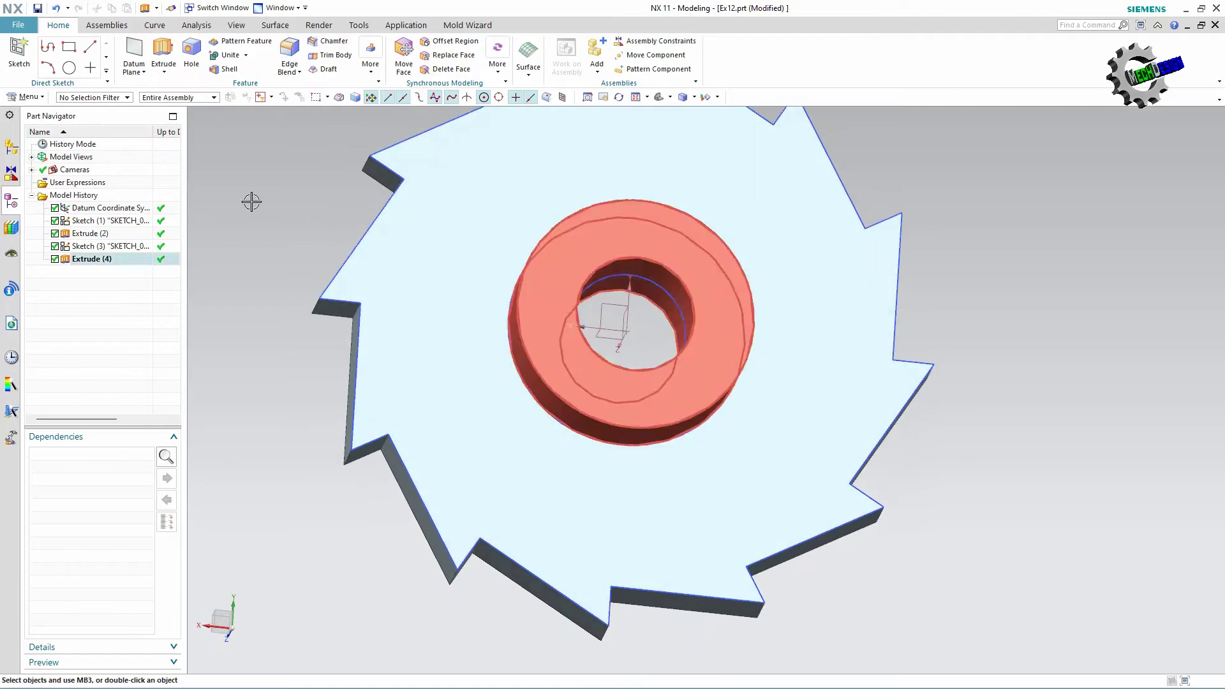
pyautogui.click(20, 51)
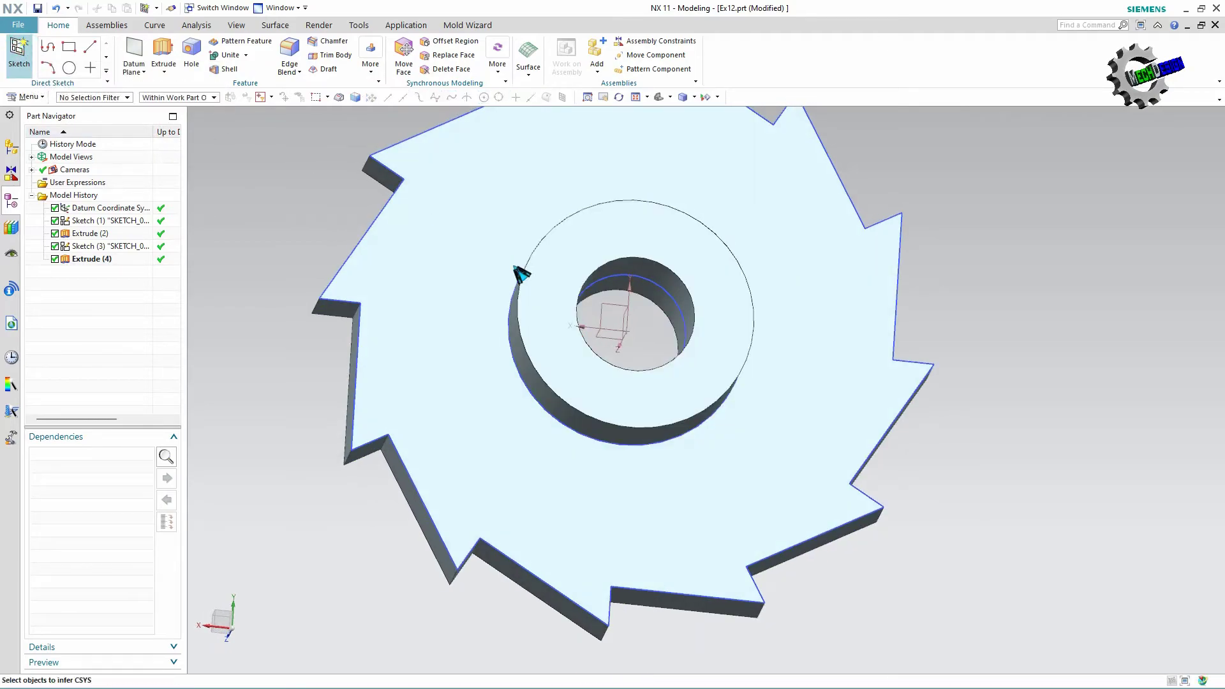
pyautogui.click(535, 298)
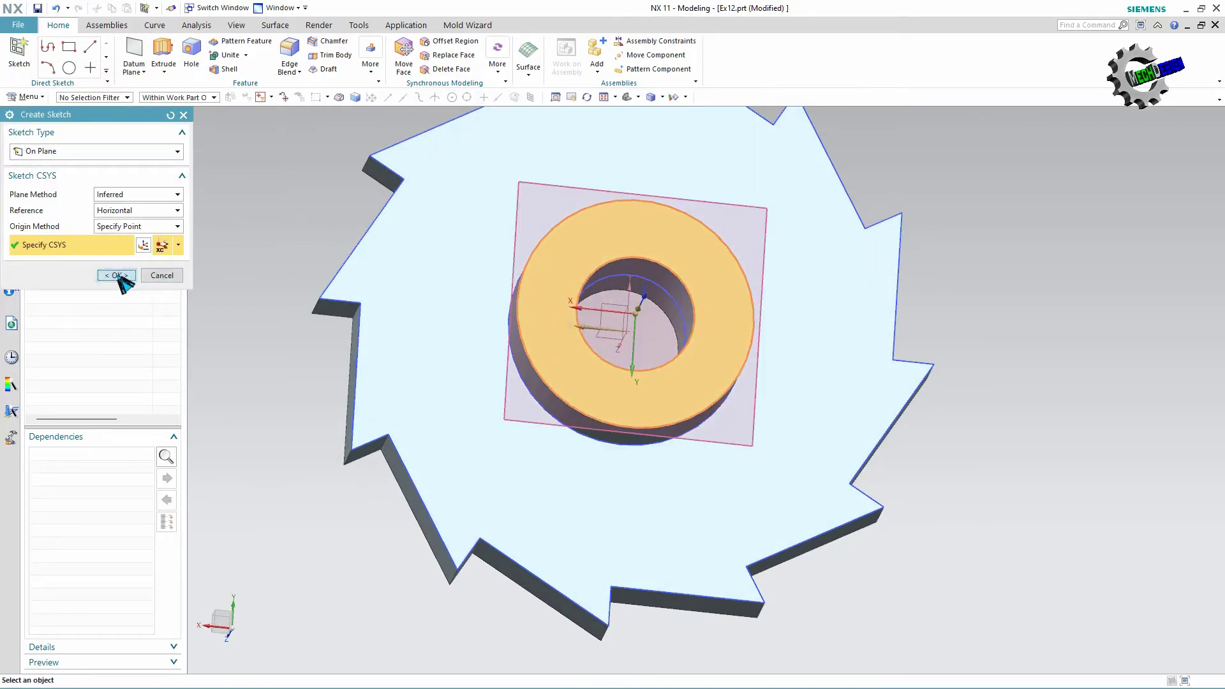
pyautogui.click(118, 275)
pyautogui.scroll(-2, 765, 390)
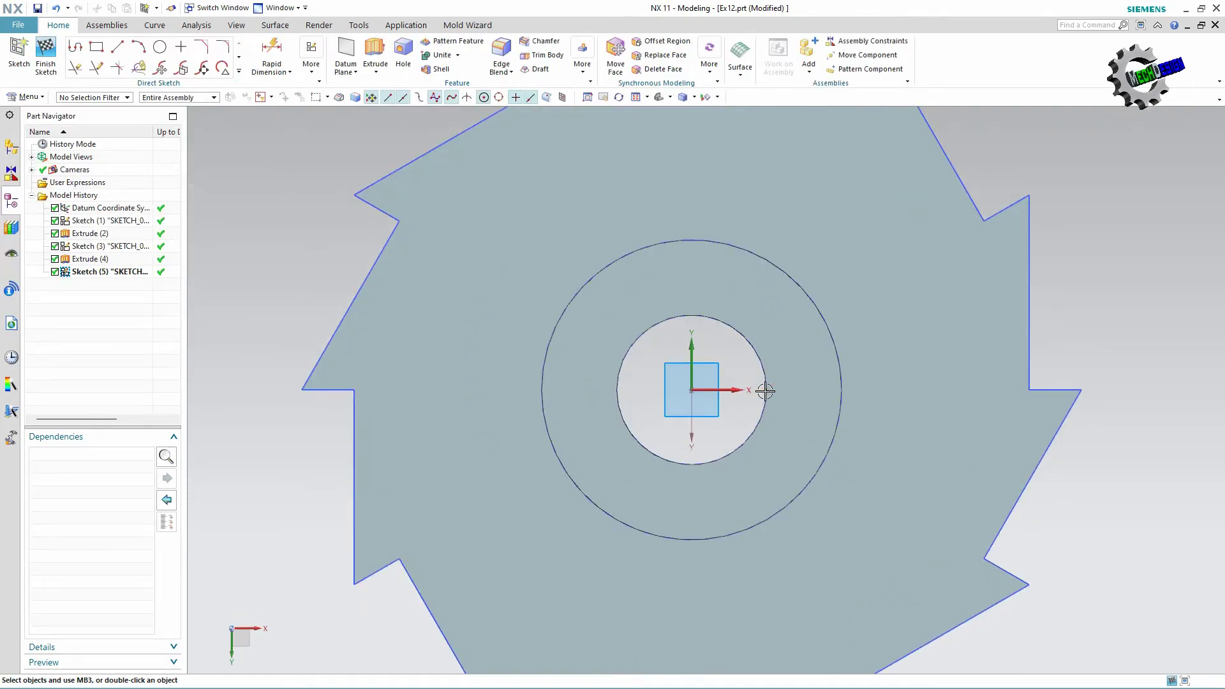
pyautogui.scroll(-1, 766, 390)
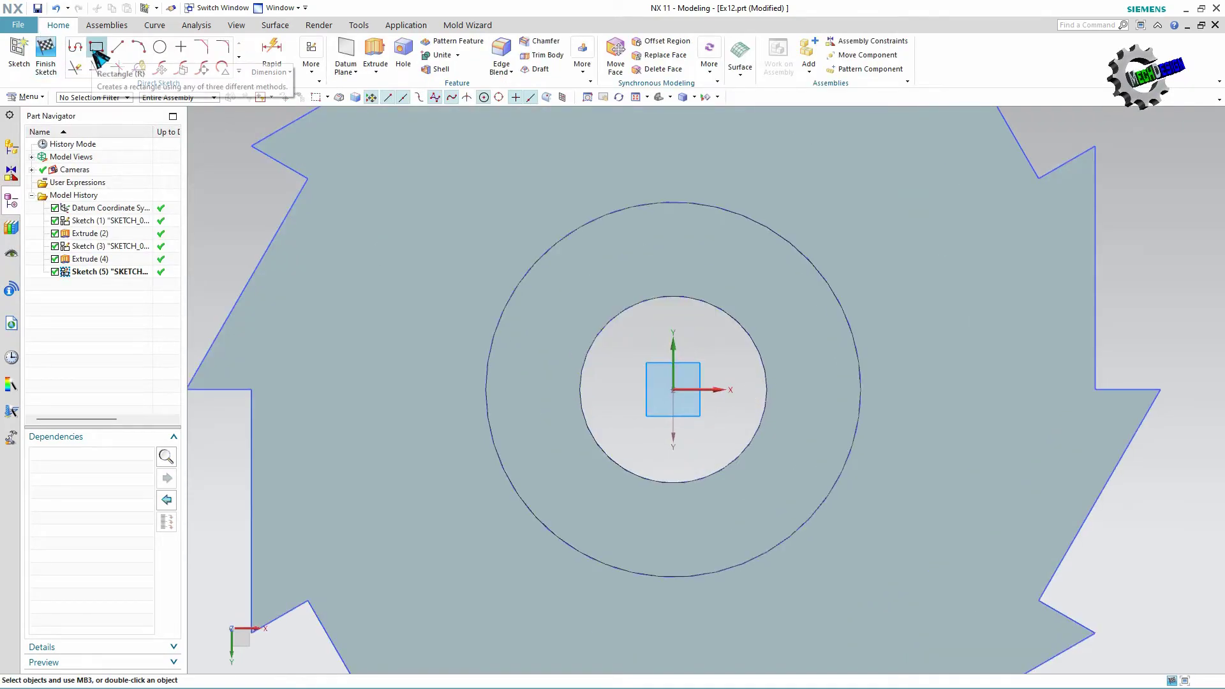
# Draw a circle centred at the sketch origin, sized to the hub's outer edge.
pyautogui.click(238, 71)
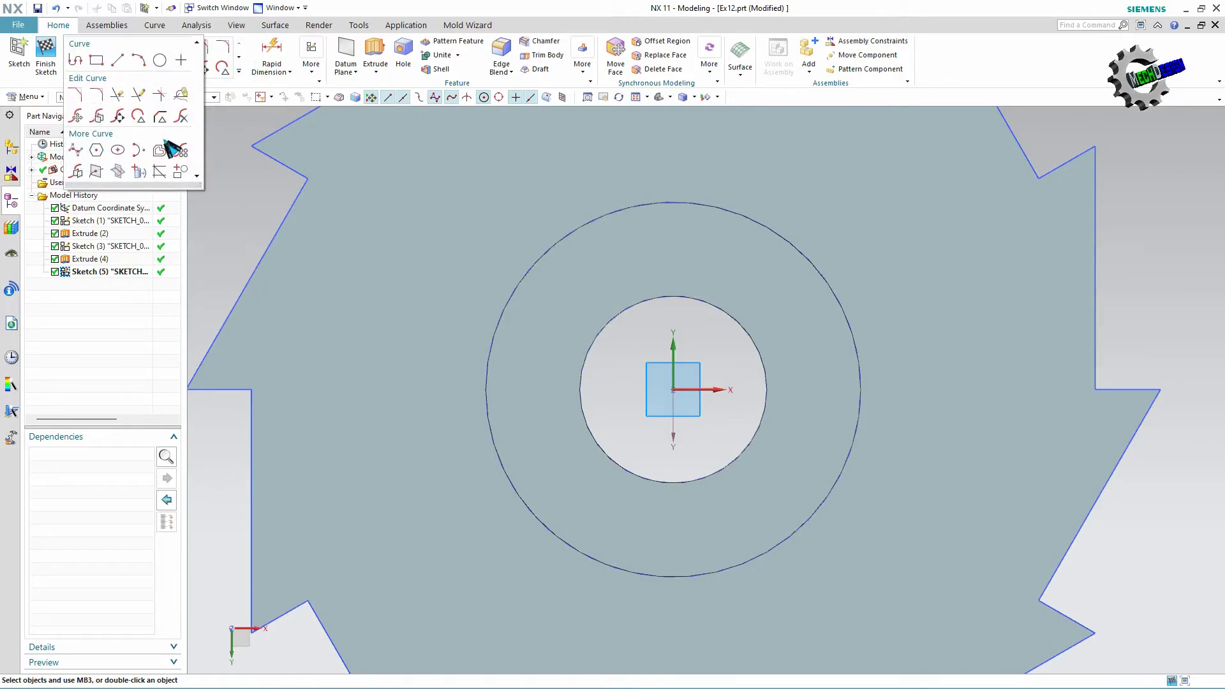
pyautogui.click(162, 61)
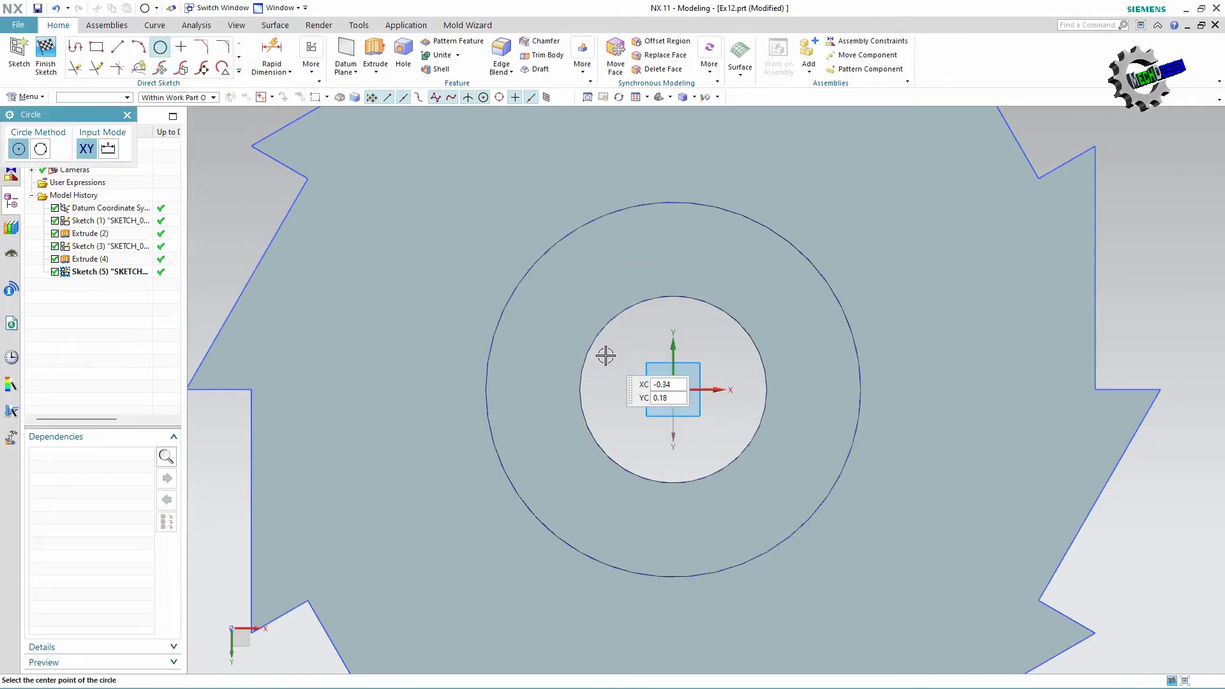
pyautogui.click(675, 390)
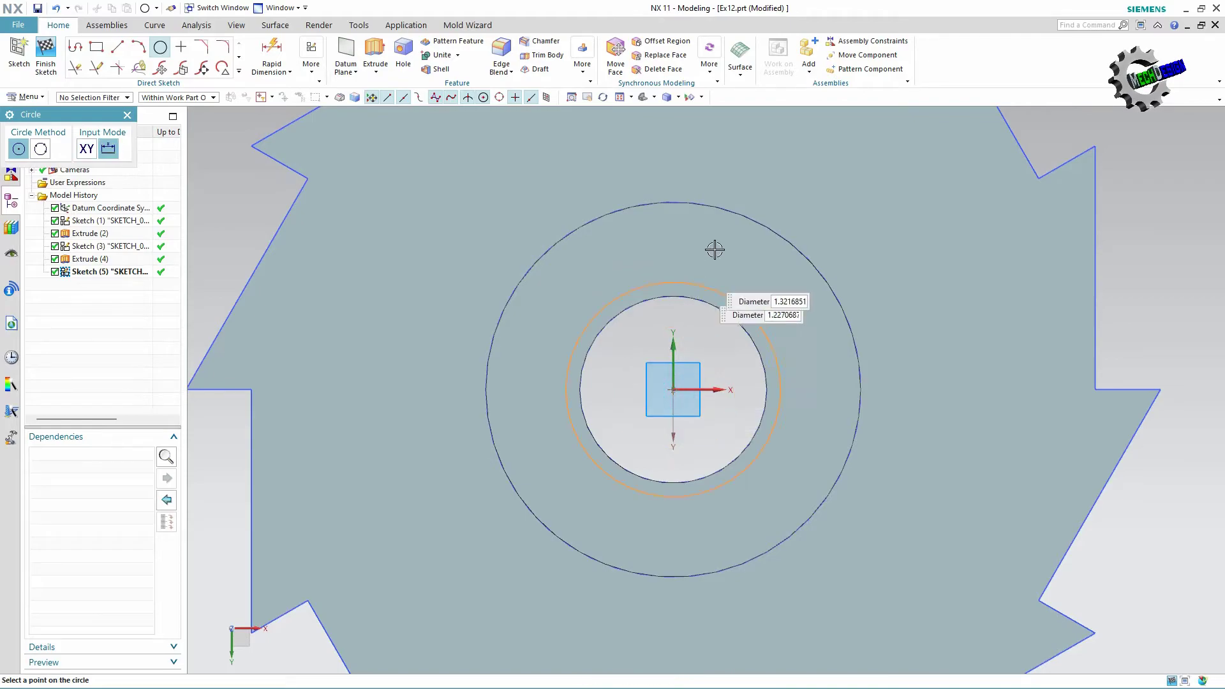
pyautogui.click(719, 215)
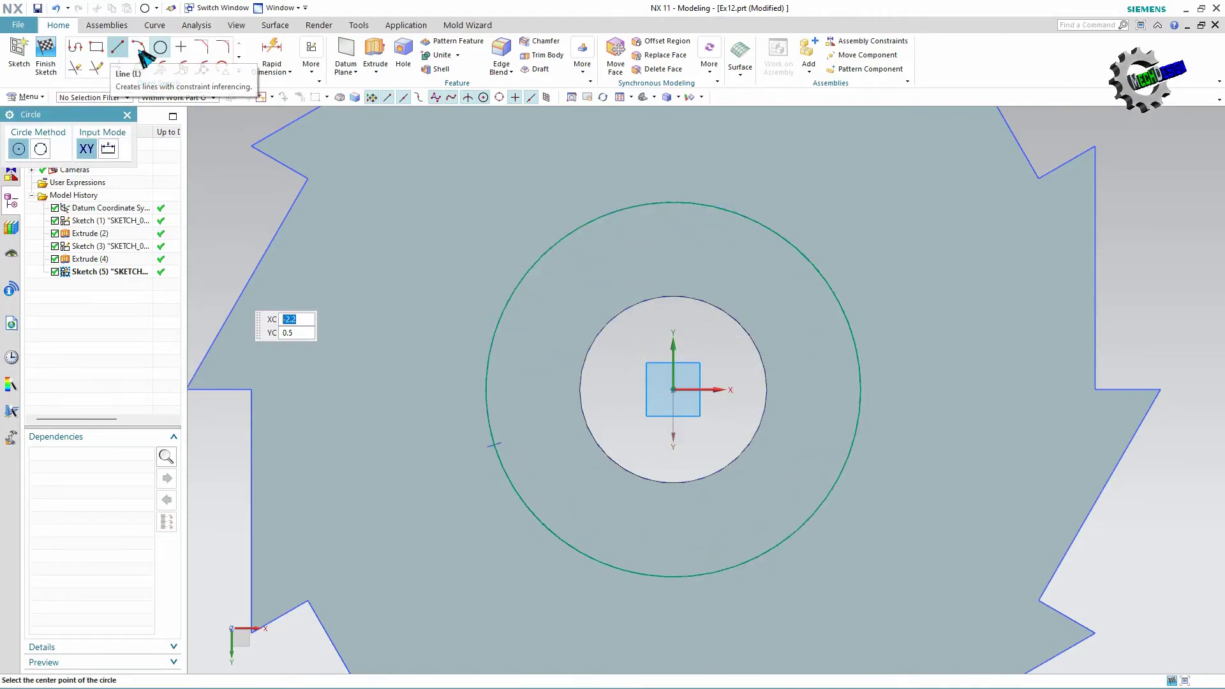
# Draw a horizontal line from the hub centre leftward past the hub's outer edge.
pyautogui.click(117, 48)
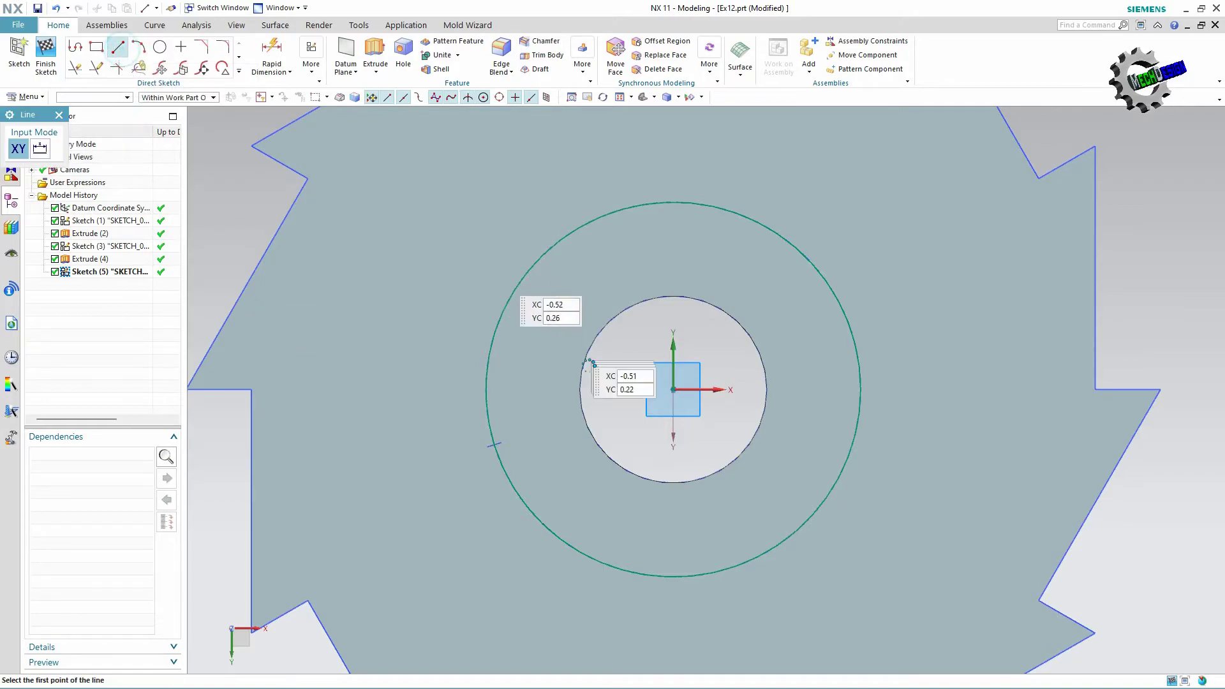
pyautogui.click(675, 388)
pyautogui.click(367, 389)
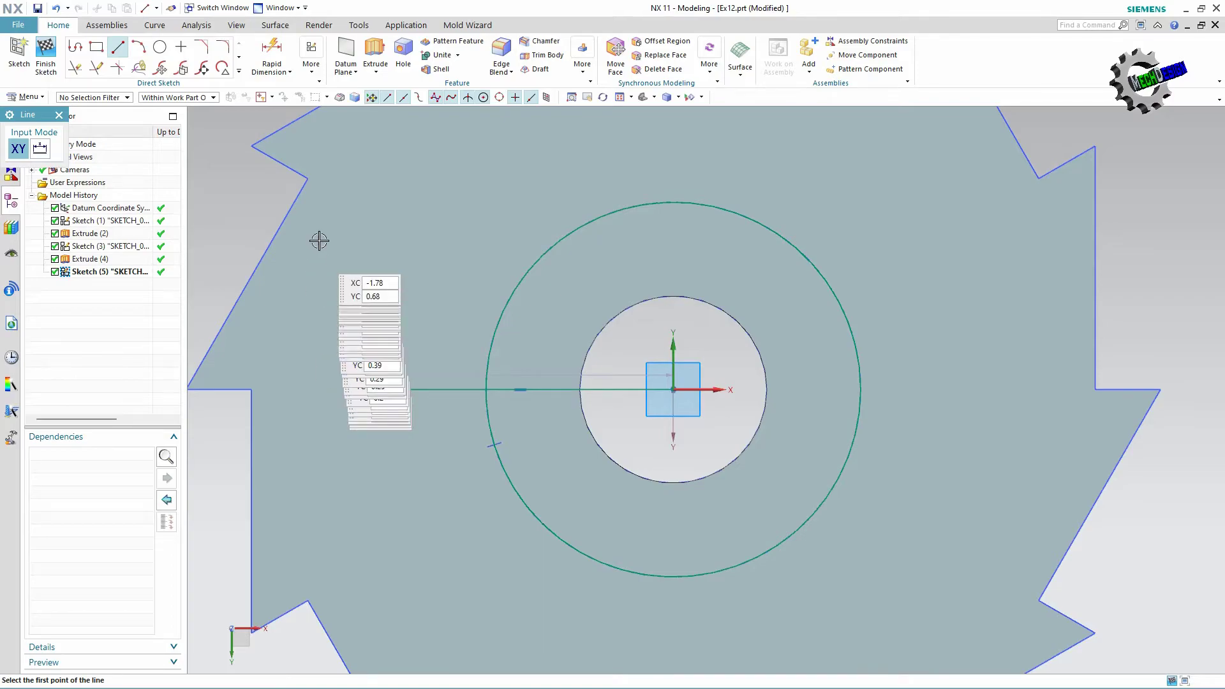
pyautogui.click(240, 70)
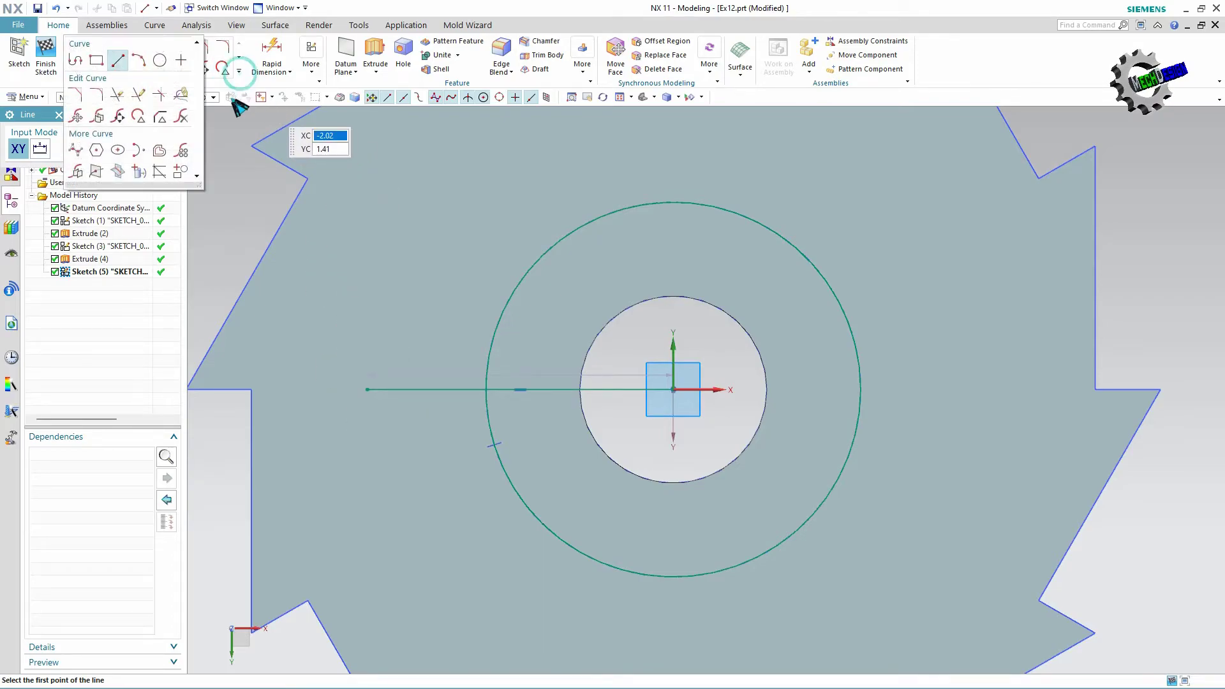
pyautogui.click(161, 156)
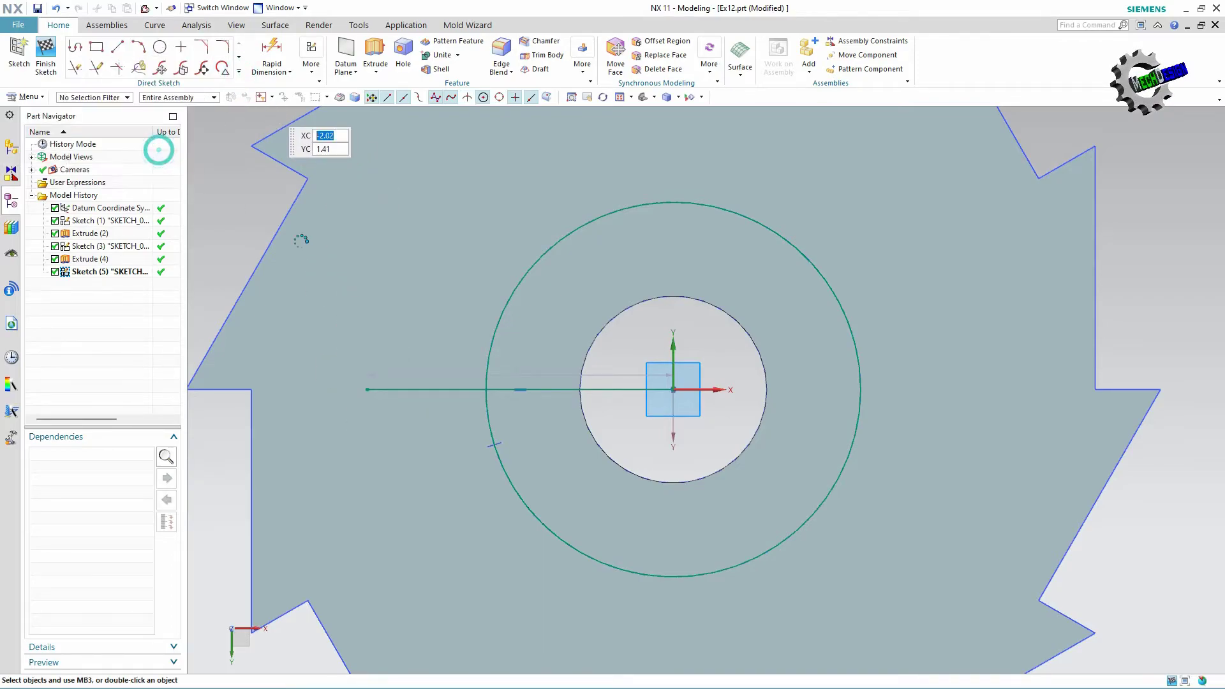
# Offset the horizontal line symmetrically by 0.25/2 to both sides for the keyway width.
pyautogui.click(456, 388)
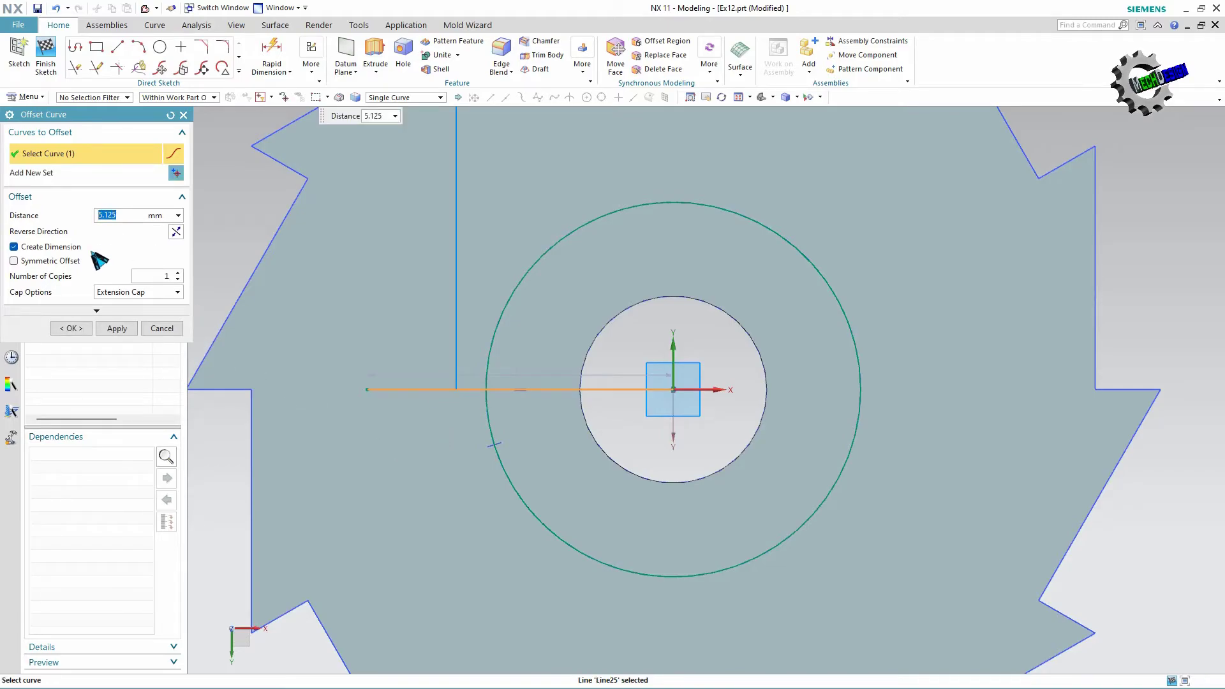
pyautogui.click(51, 261)
pyautogui.click(123, 215)
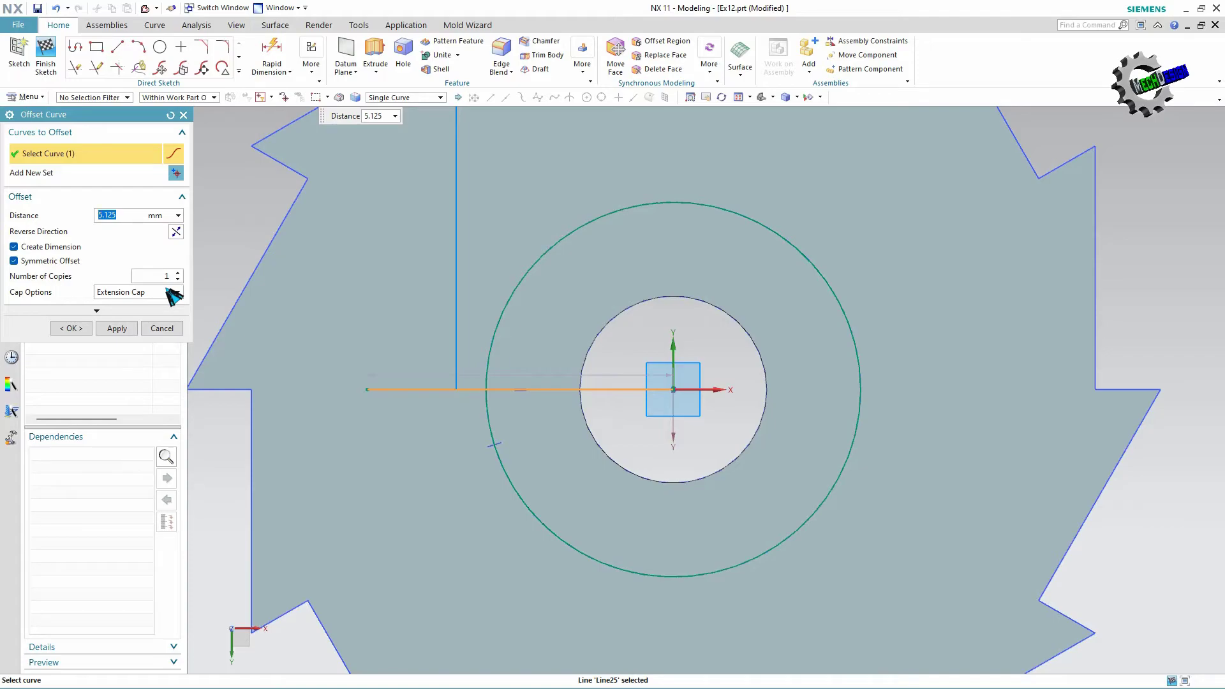
pyautogui.write('0')
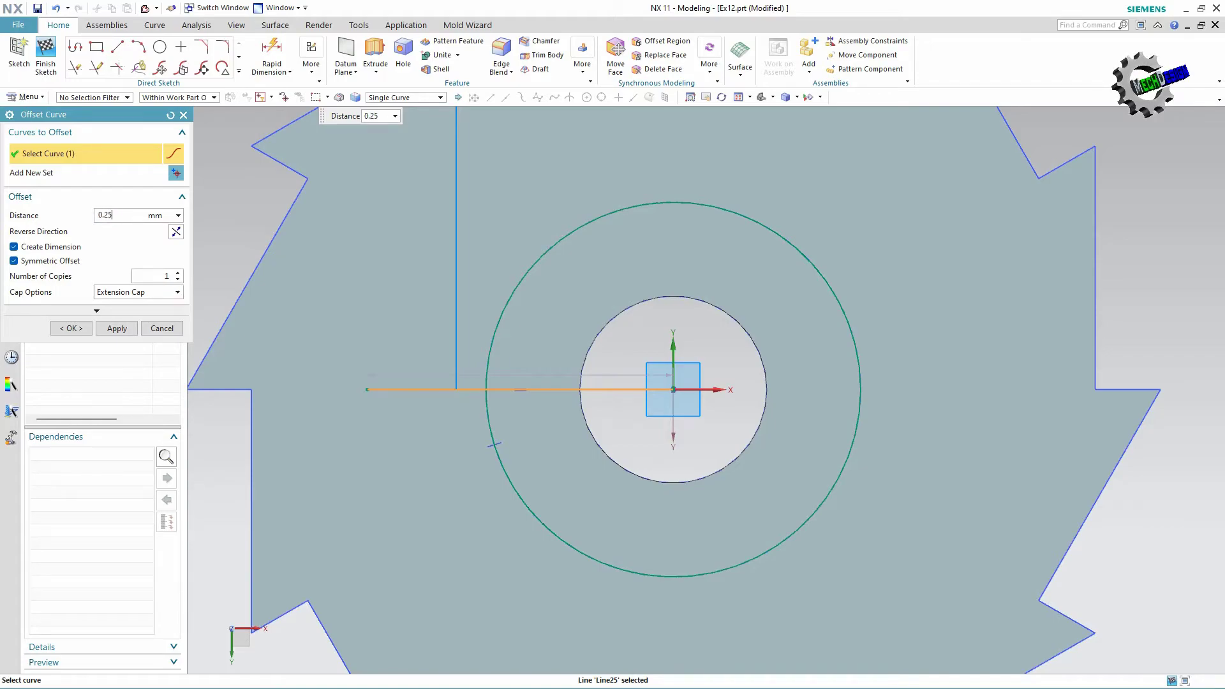
pyautogui.write('/2')
pyautogui.press('Return')
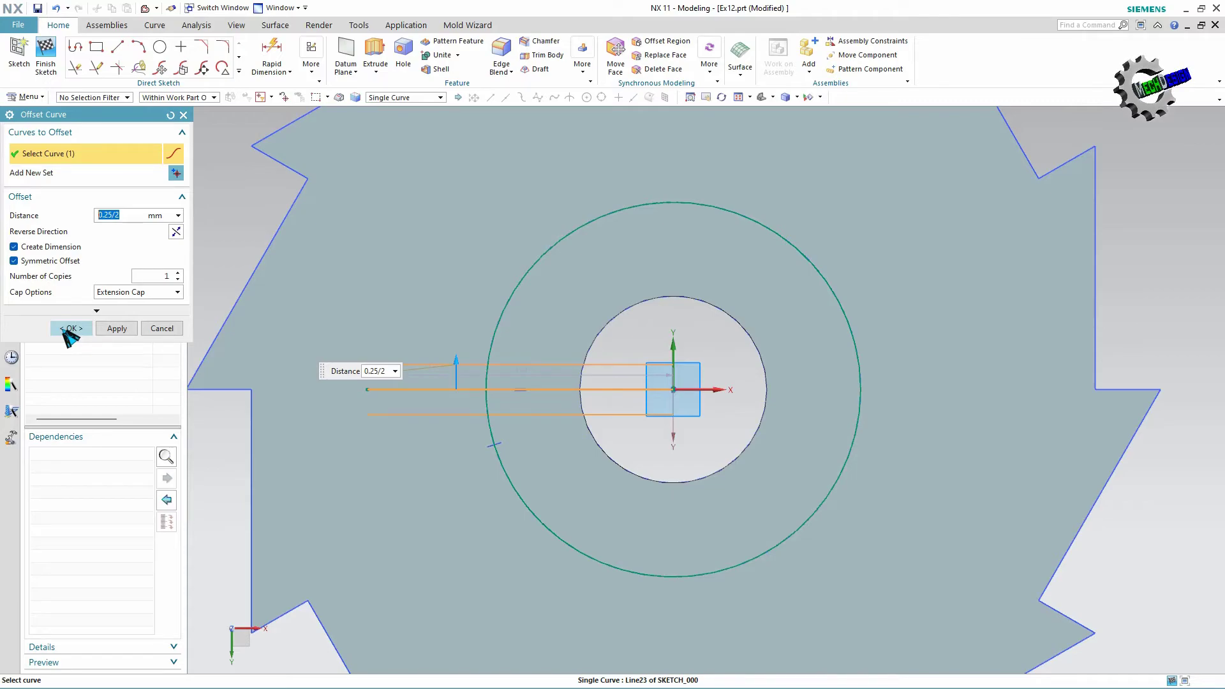
pyautogui.click(68, 329)
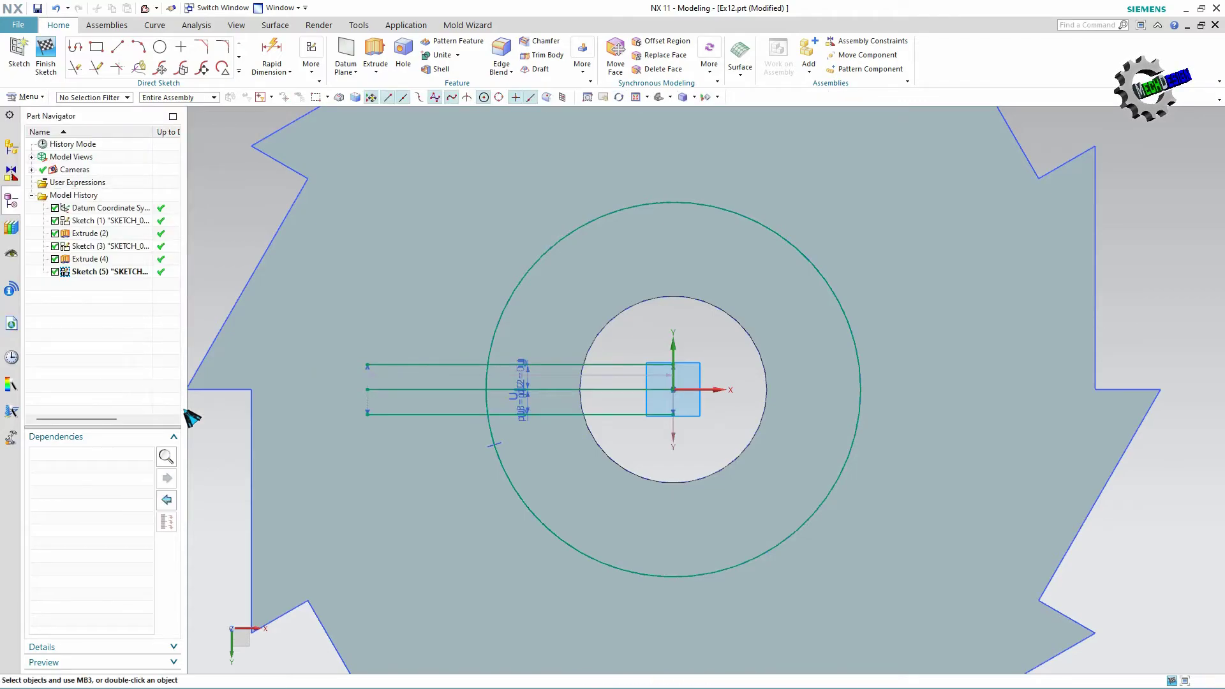
pyautogui.scroll(2, 581, 429)
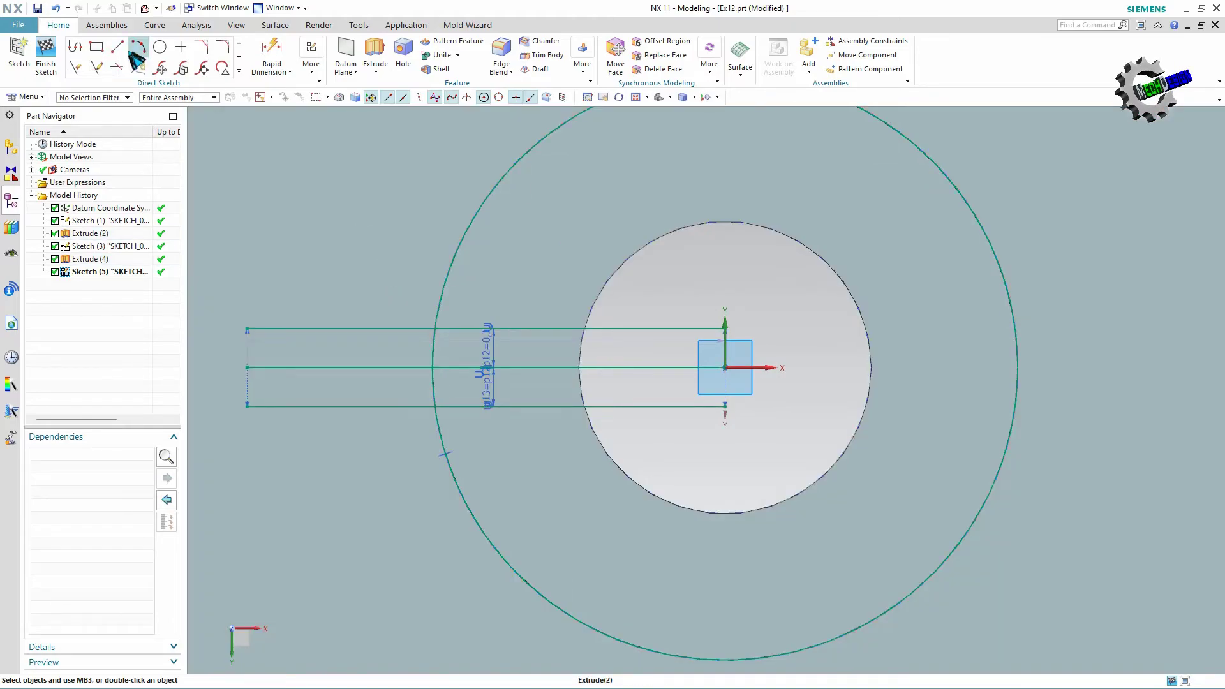
# Draw a vertical line left of the hub, crossing the keyway lines.
pyautogui.click(117, 46)
pyautogui.scroll(-3, 469, 421)
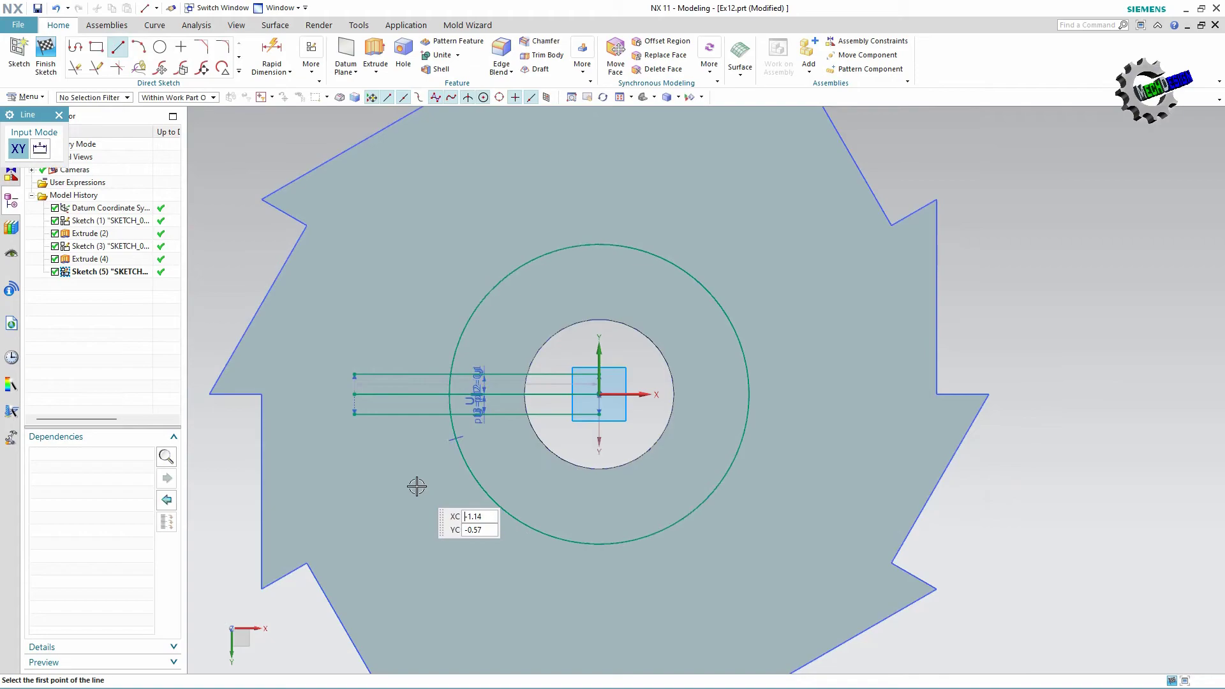
pyautogui.click(417, 486)
pyautogui.click(416, 194)
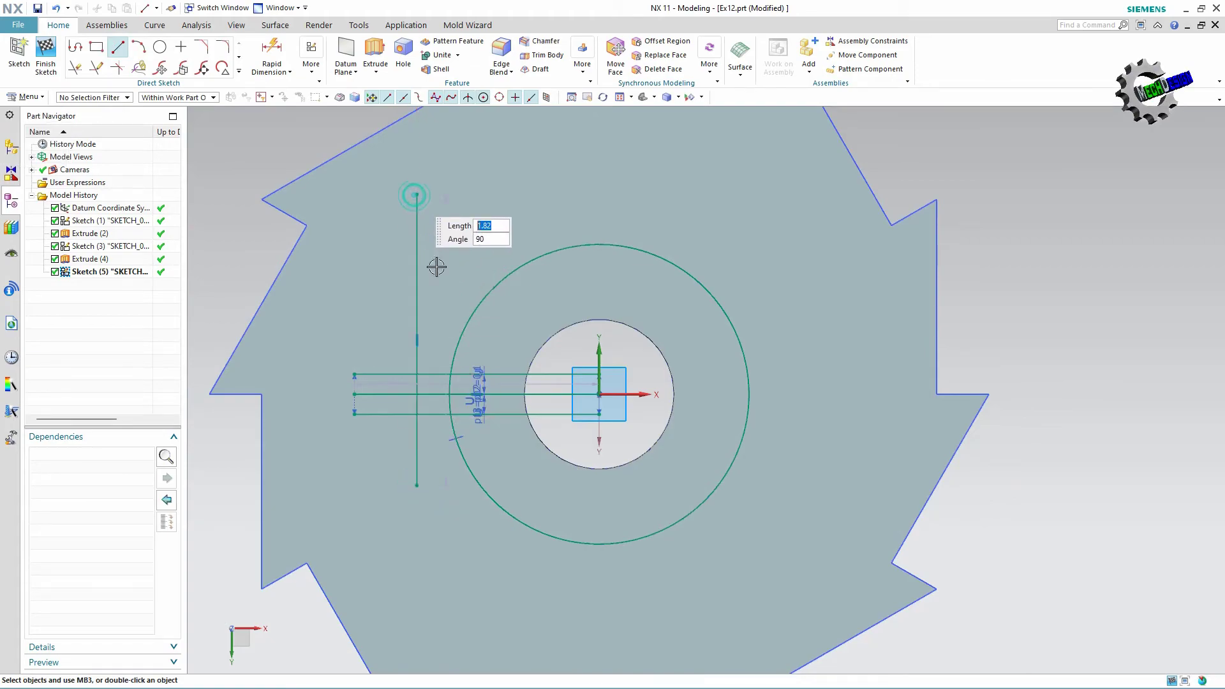
pyautogui.press('Escape')
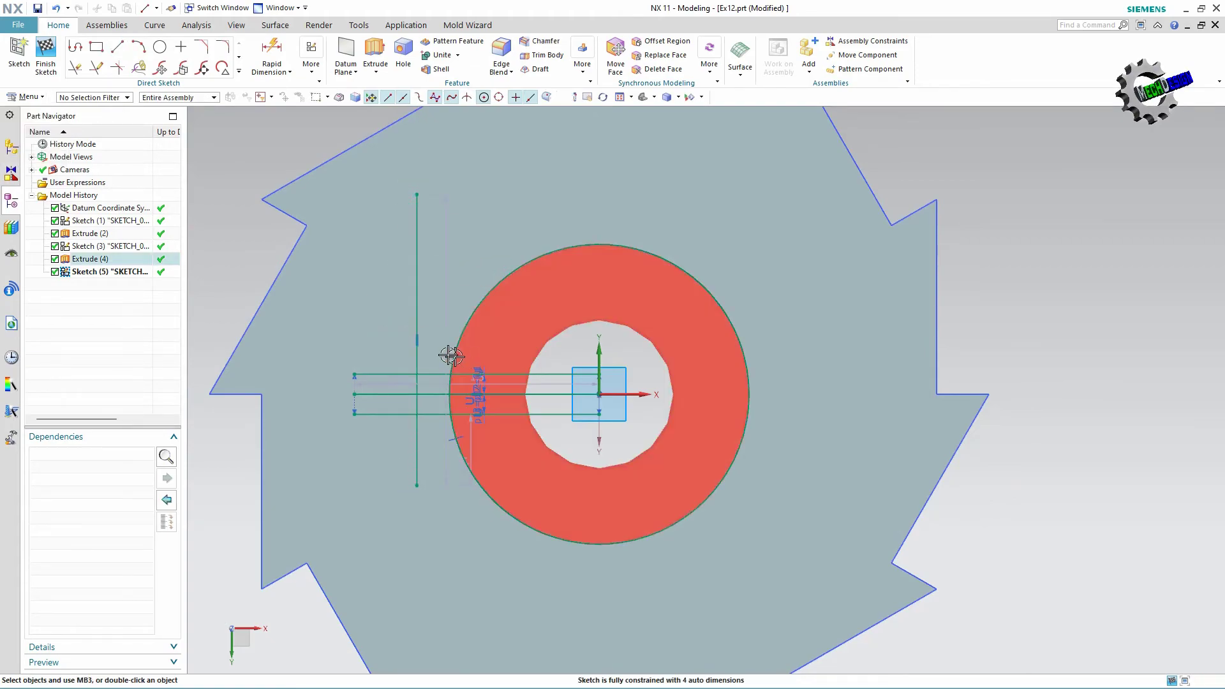
# Constrain the vertical line tangent to the hub's outer circle.
pyautogui.click(417, 340)
pyautogui.click(449, 398)
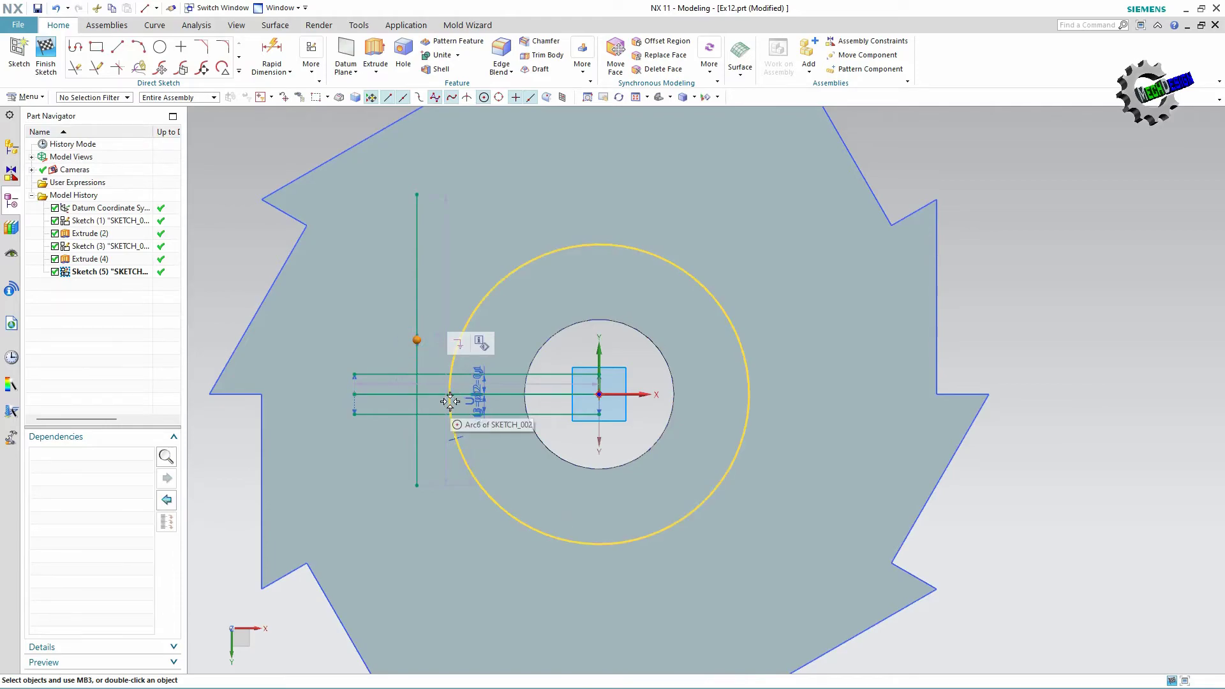
pyautogui.click(479, 295)
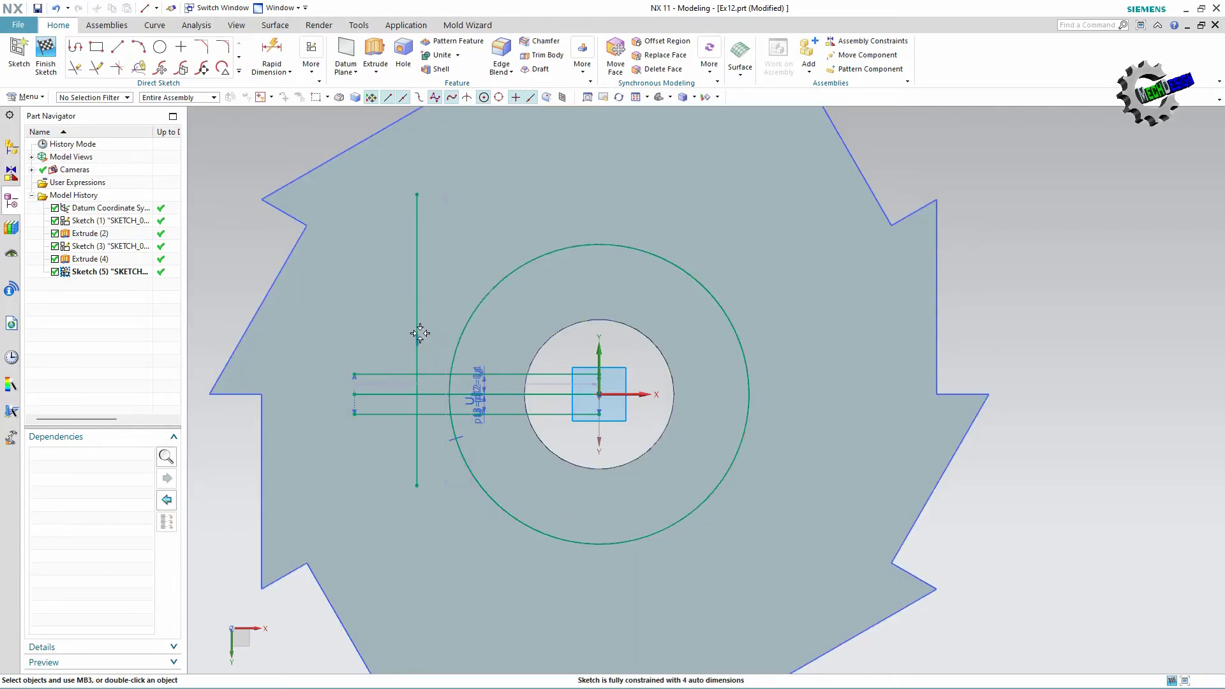
pyautogui.click(416, 307)
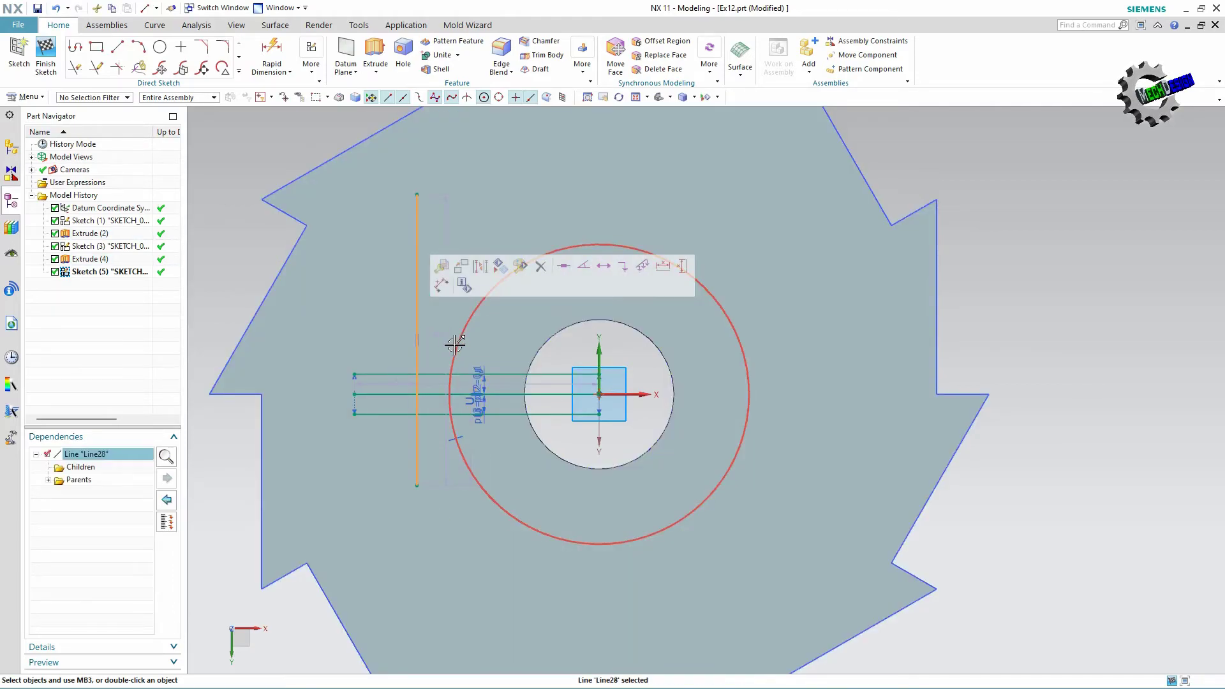
pyautogui.click(449, 426)
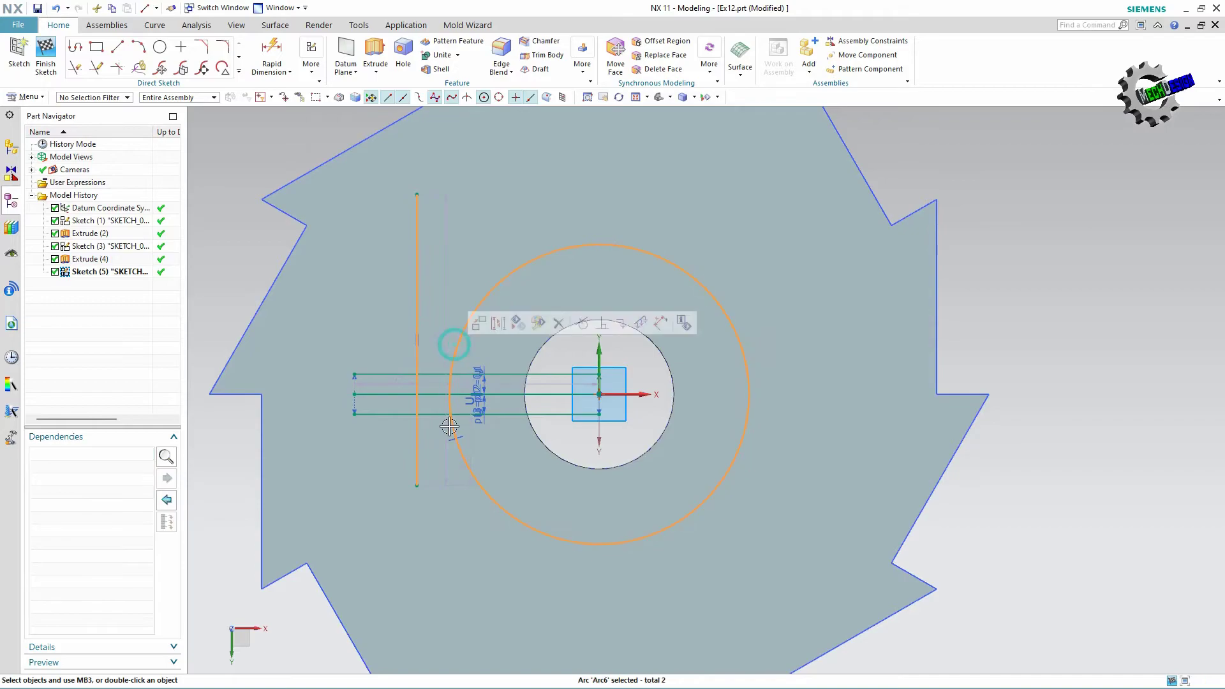
pyautogui.click(583, 324)
pyautogui.scroll(4, 425, 428)
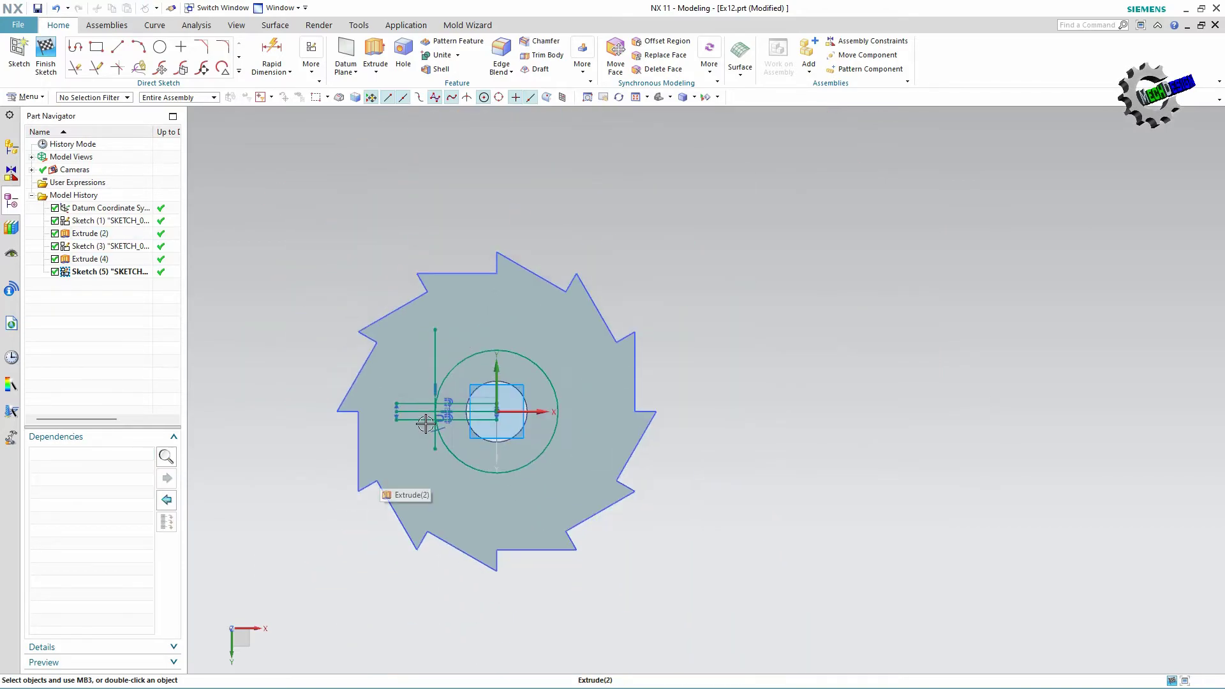
pyautogui.click(240, 70)
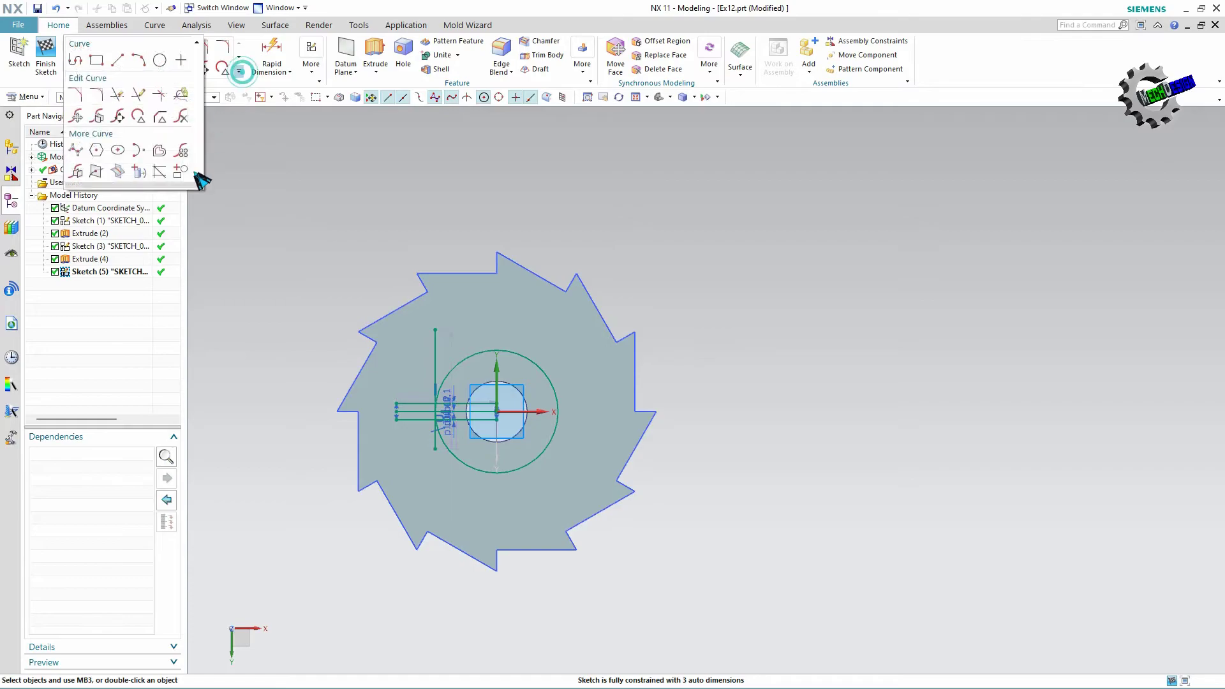
# Offset the vertical tangent line 0.25 toward the hub centre, one side only.
pyautogui.click(160, 150)
pyautogui.scroll(-1, 451, 460)
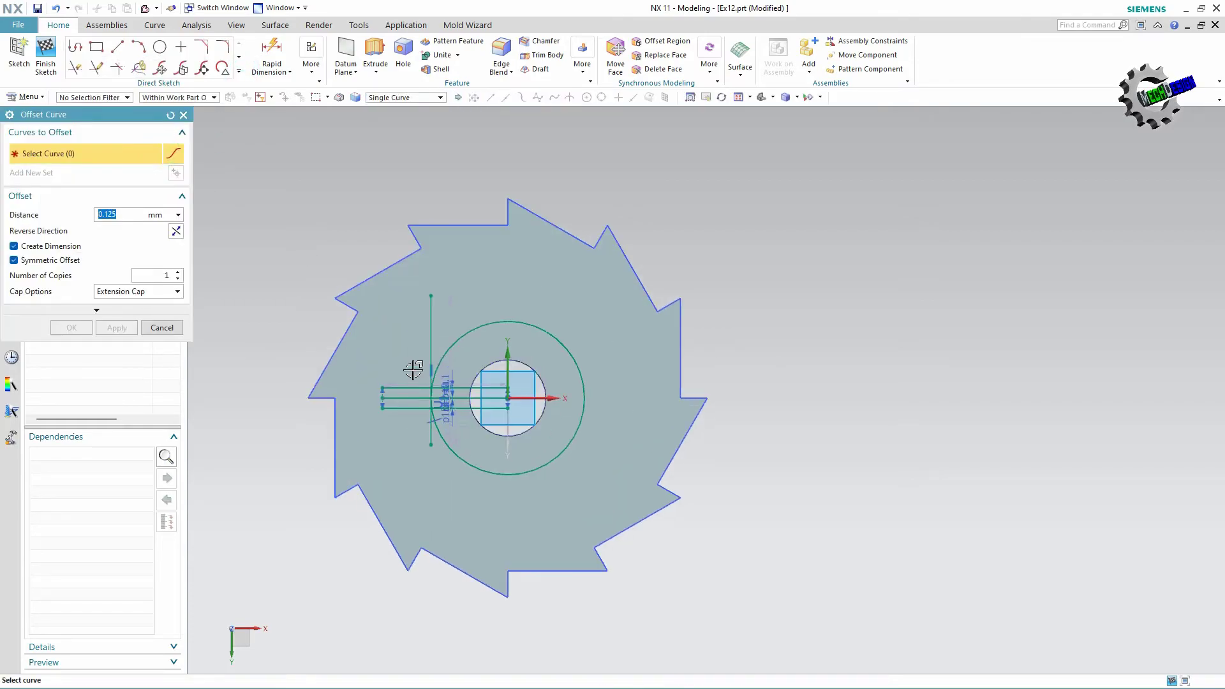
pyautogui.click(429, 337)
pyautogui.scroll(-2, 412, 453)
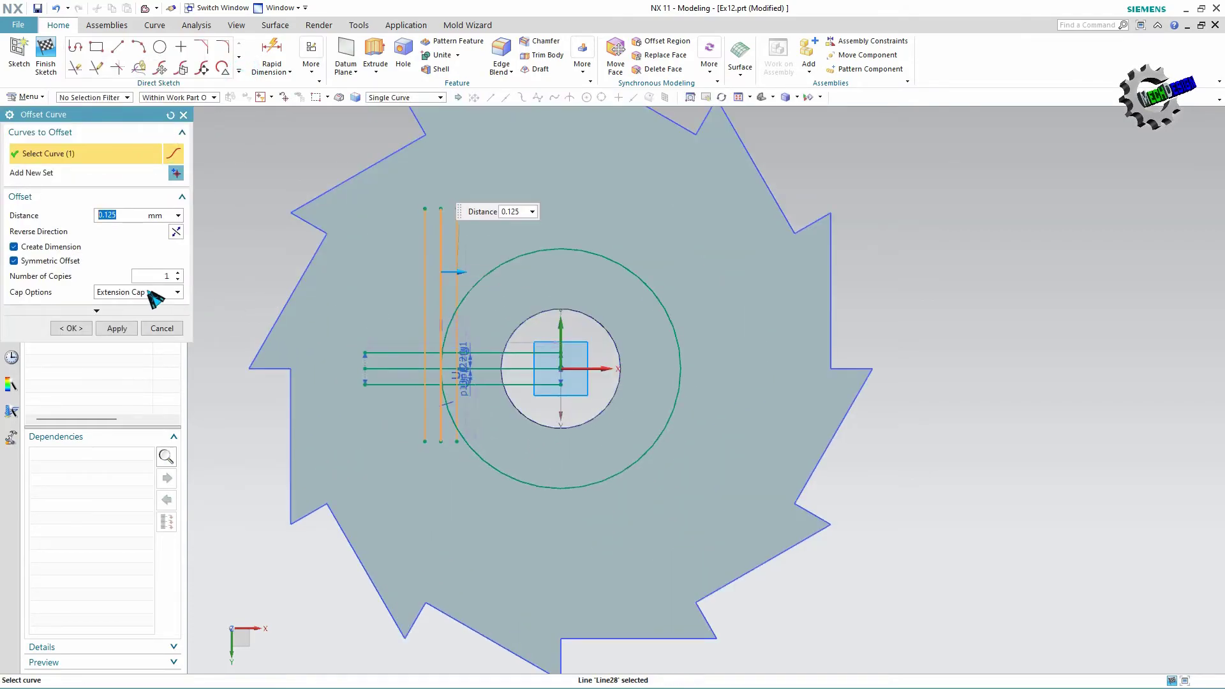
pyautogui.click(14, 261)
pyautogui.write('0.25')
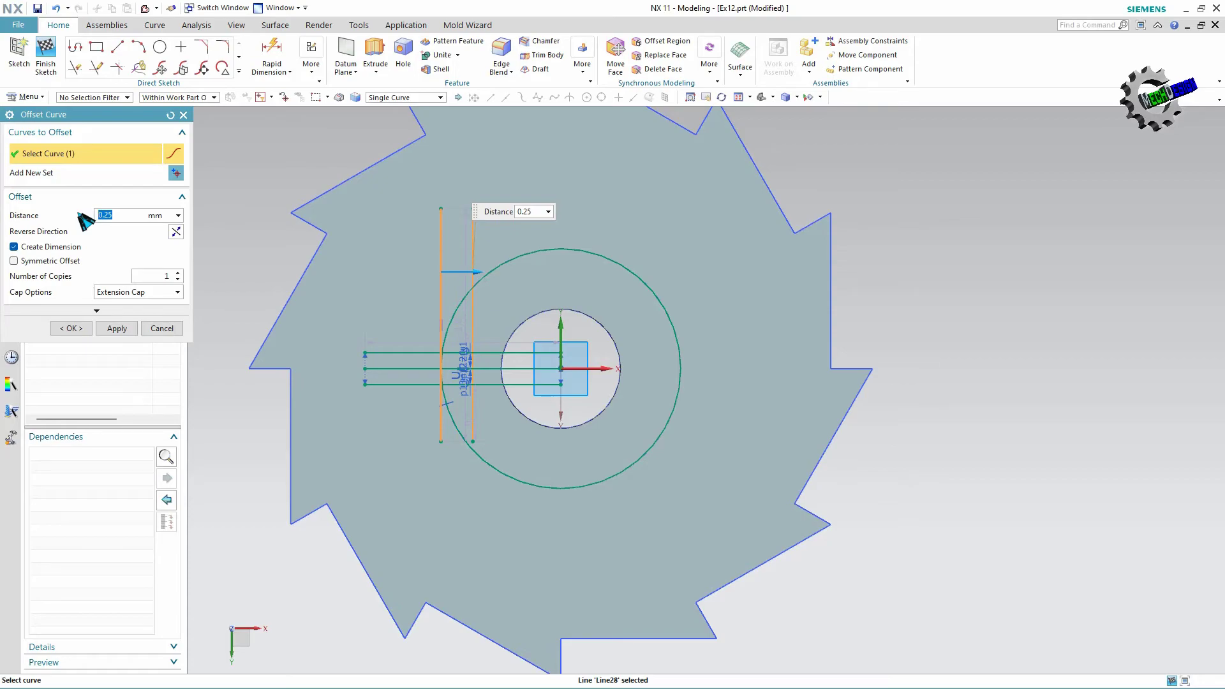
pyautogui.click(71, 329)
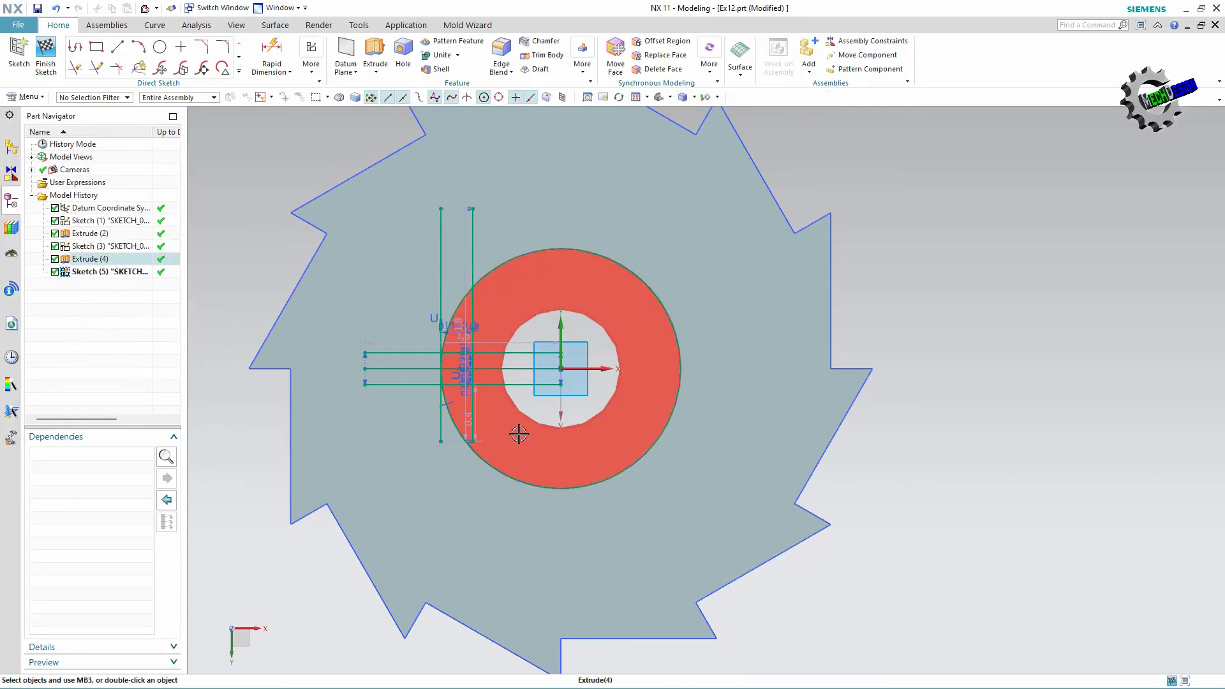
# Delete the slot lines' offset constraint, the leftover vertical line and the thickness dimension.
pyautogui.scroll(-3, 520, 431)
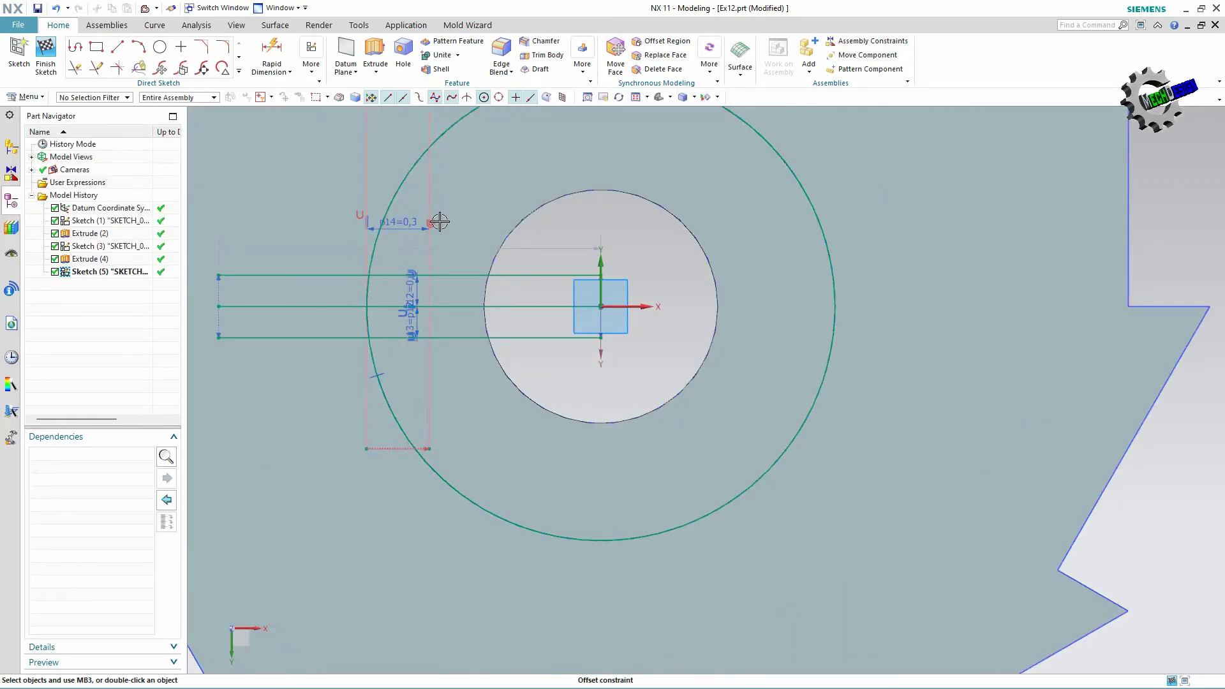
pyautogui.click(440, 224)
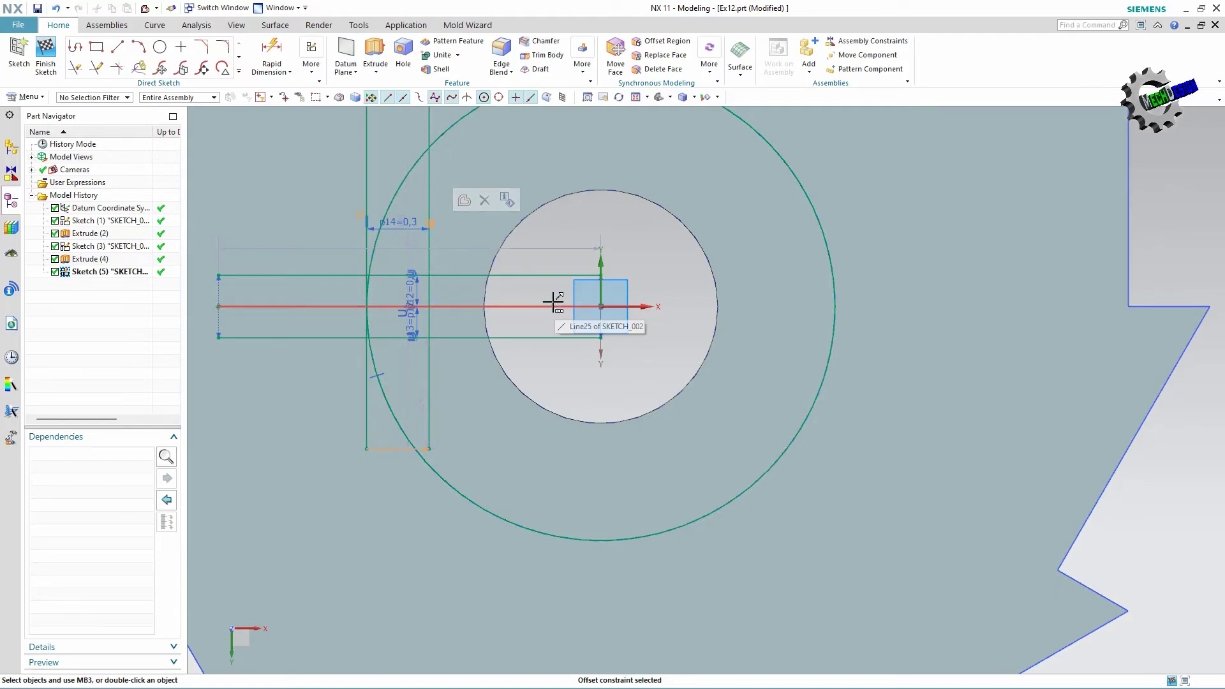
pyautogui.press('Delete')
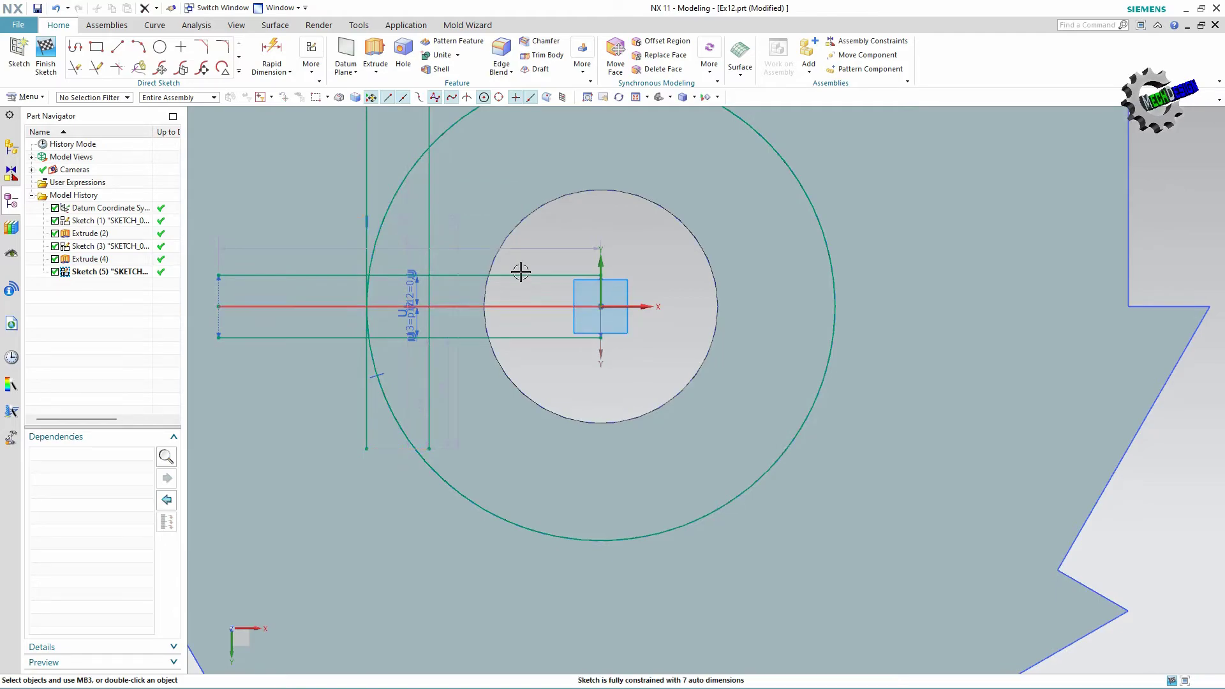
pyautogui.click(368, 161)
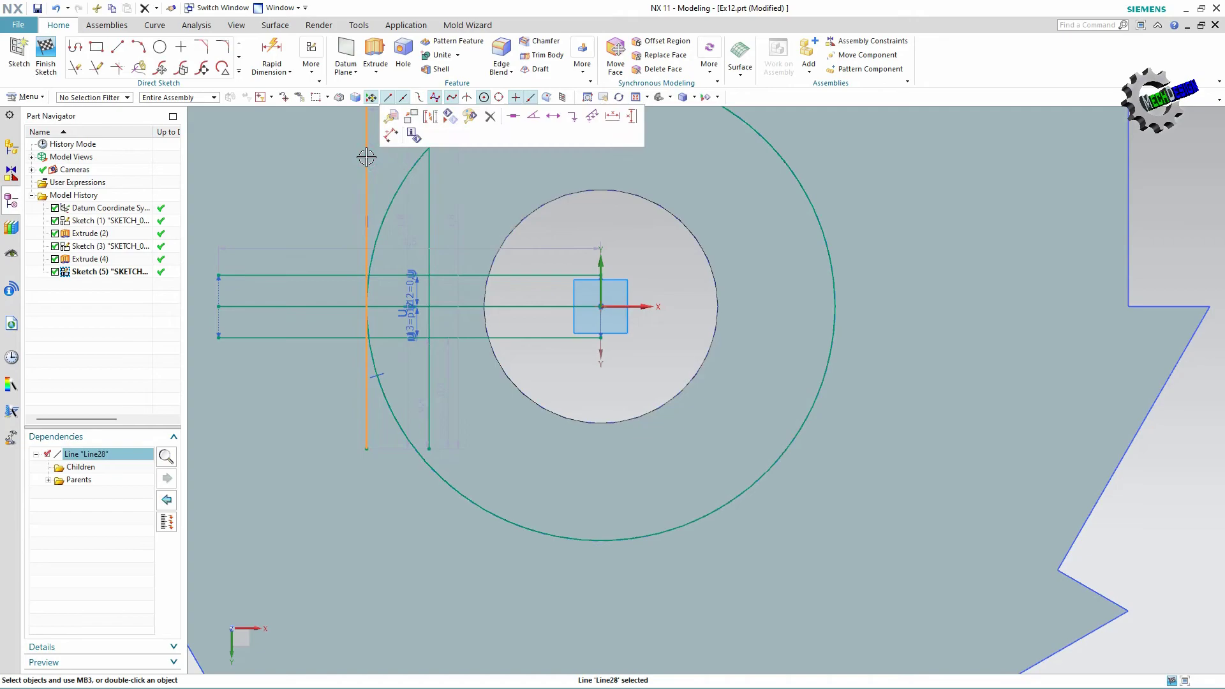
pyautogui.press('Delete')
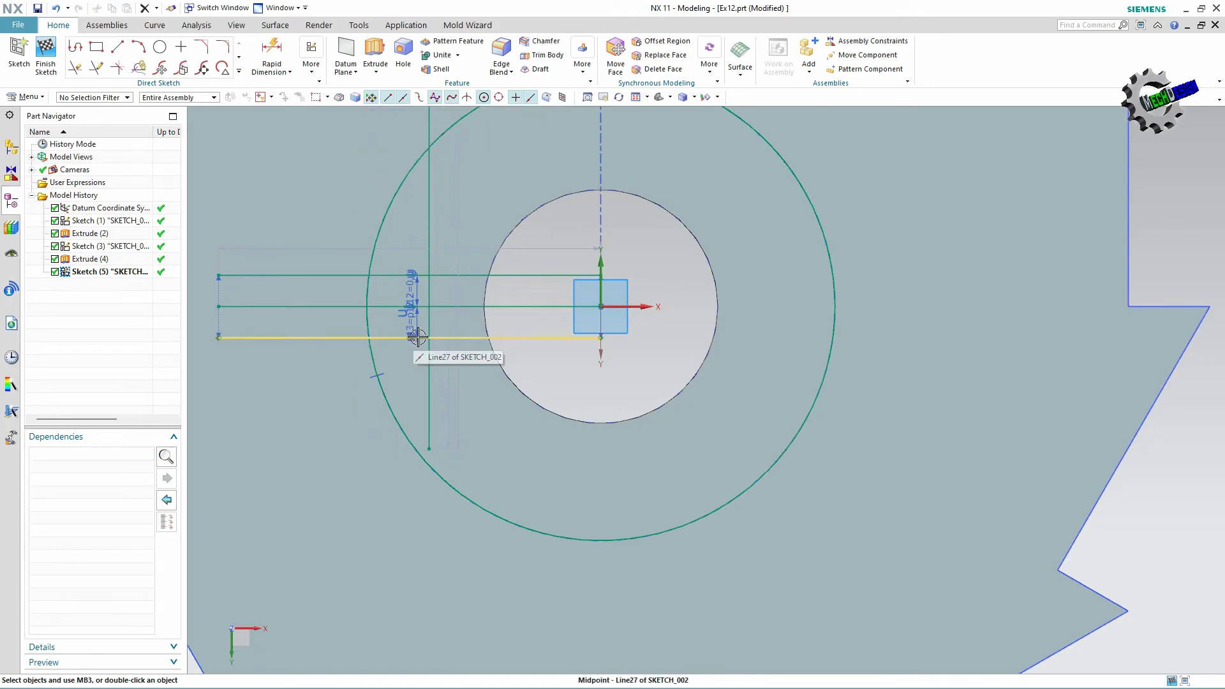
pyautogui.click(416, 339)
pyautogui.press('Delete')
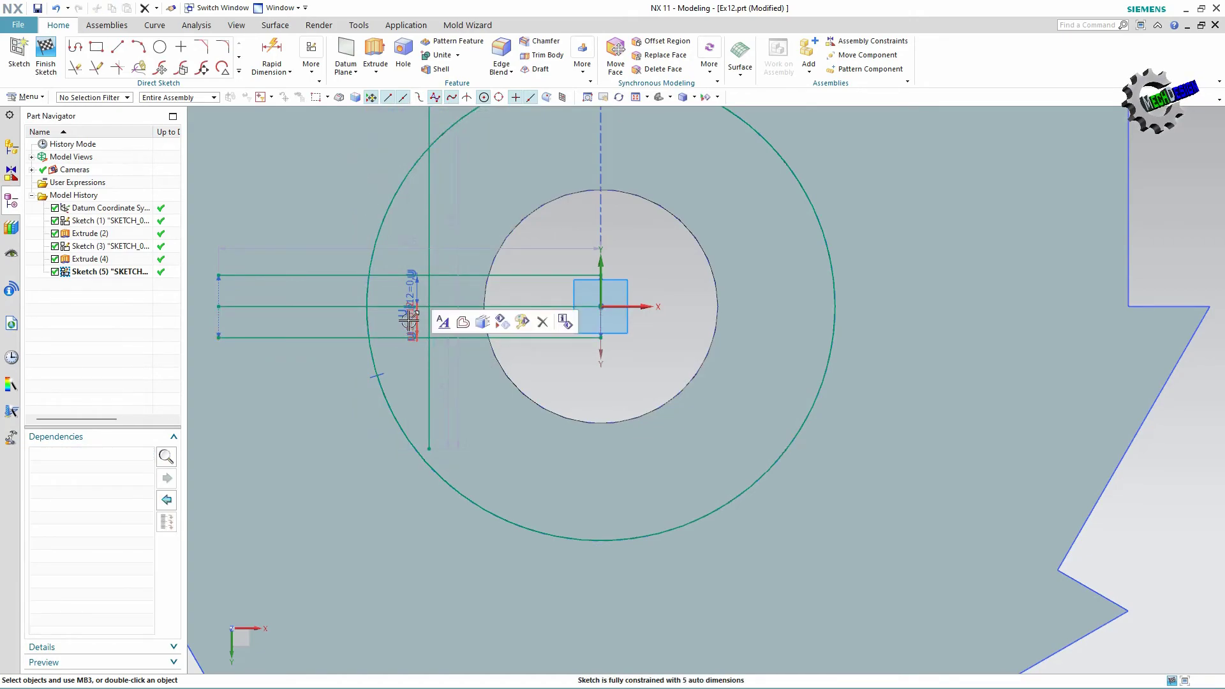
# Delete the remaining offset constraints with the p13 dimension and the centre line Line25.
pyautogui.click(436, 307)
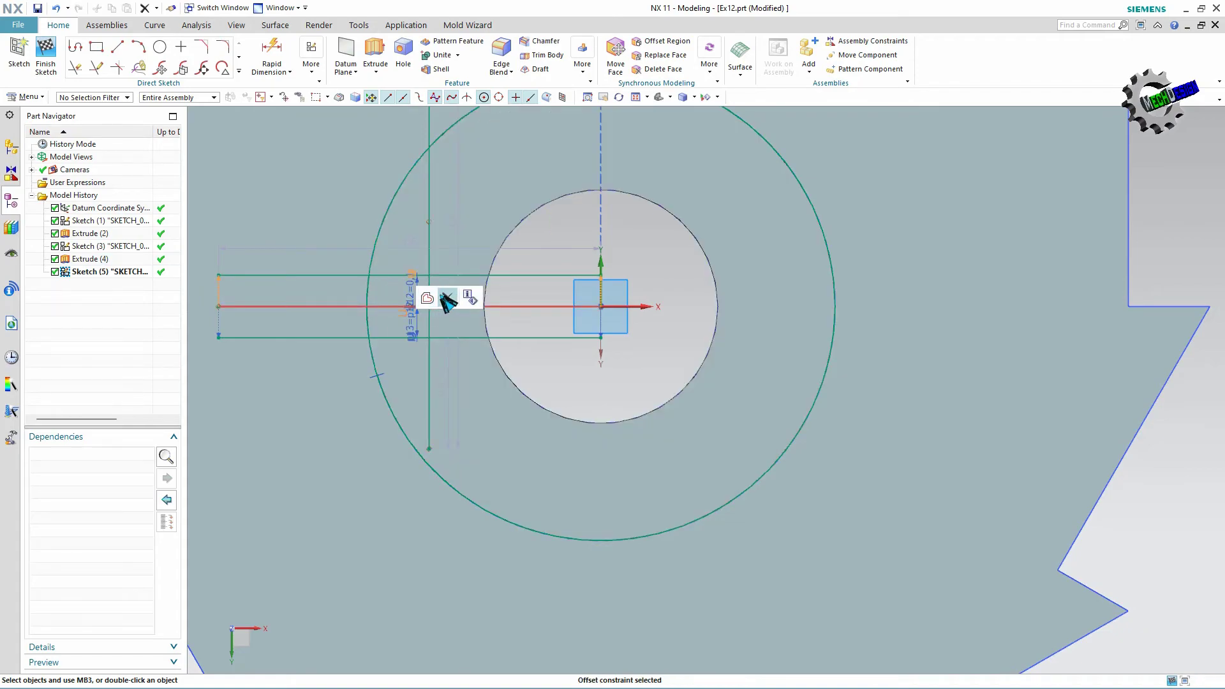
pyautogui.click(447, 299)
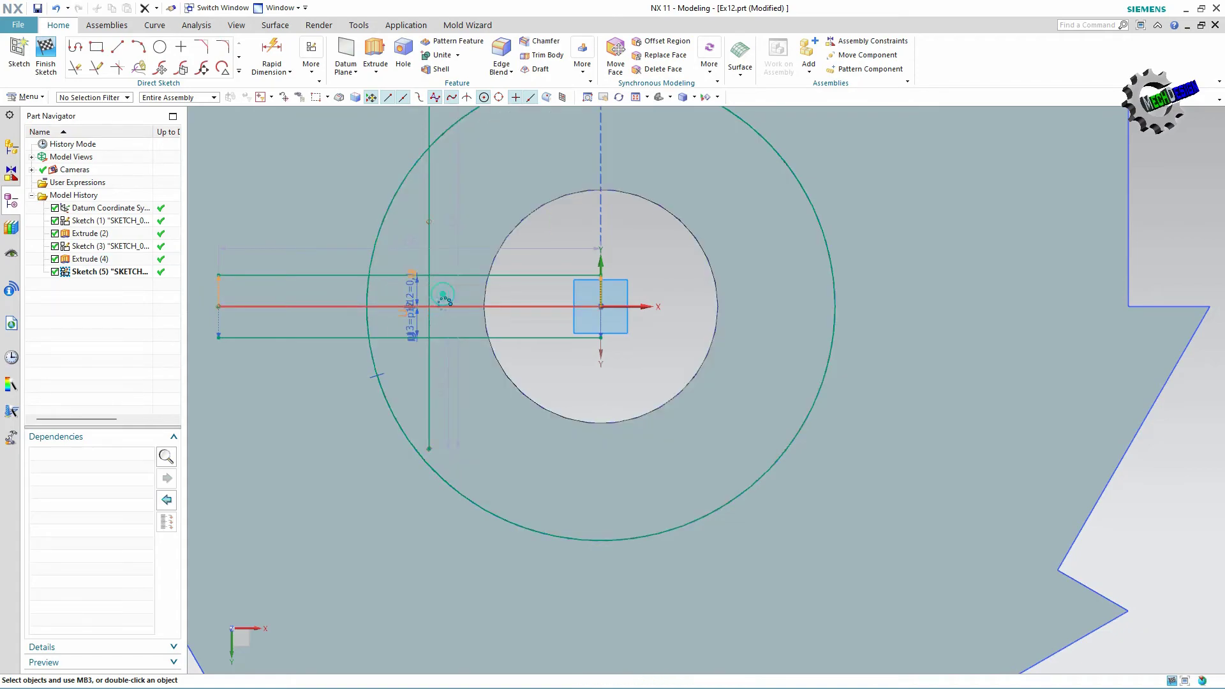
pyautogui.click(412, 322)
pyautogui.click(450, 293)
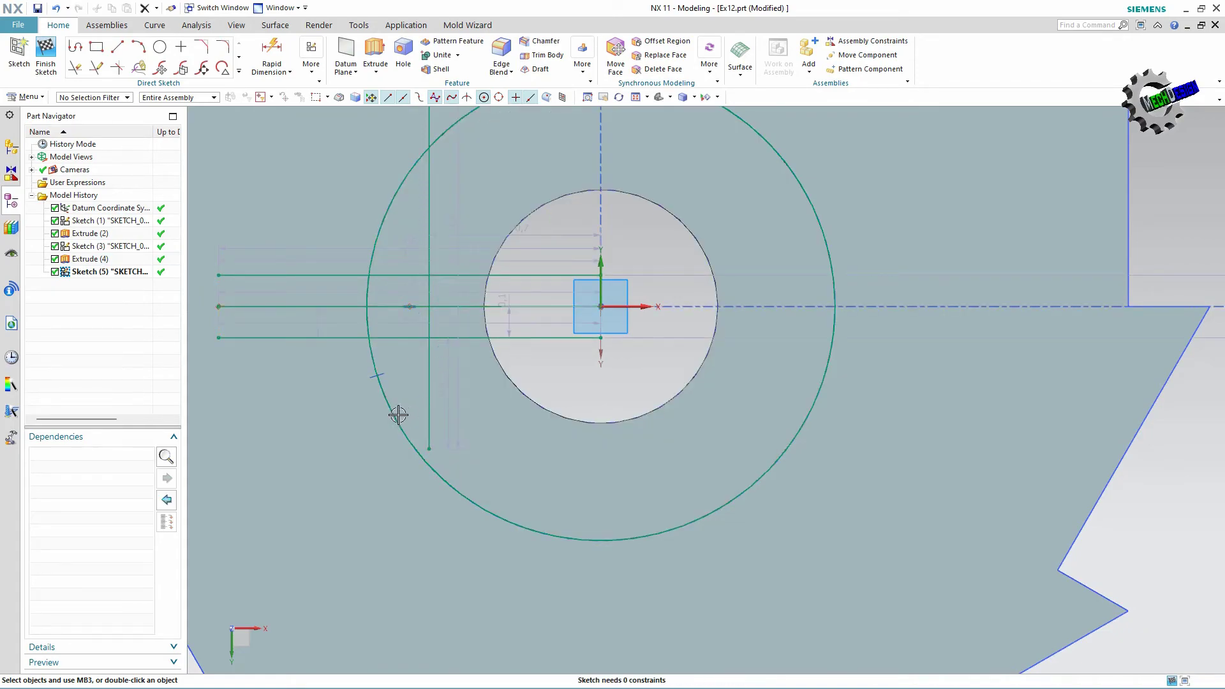
pyautogui.click(314, 310)
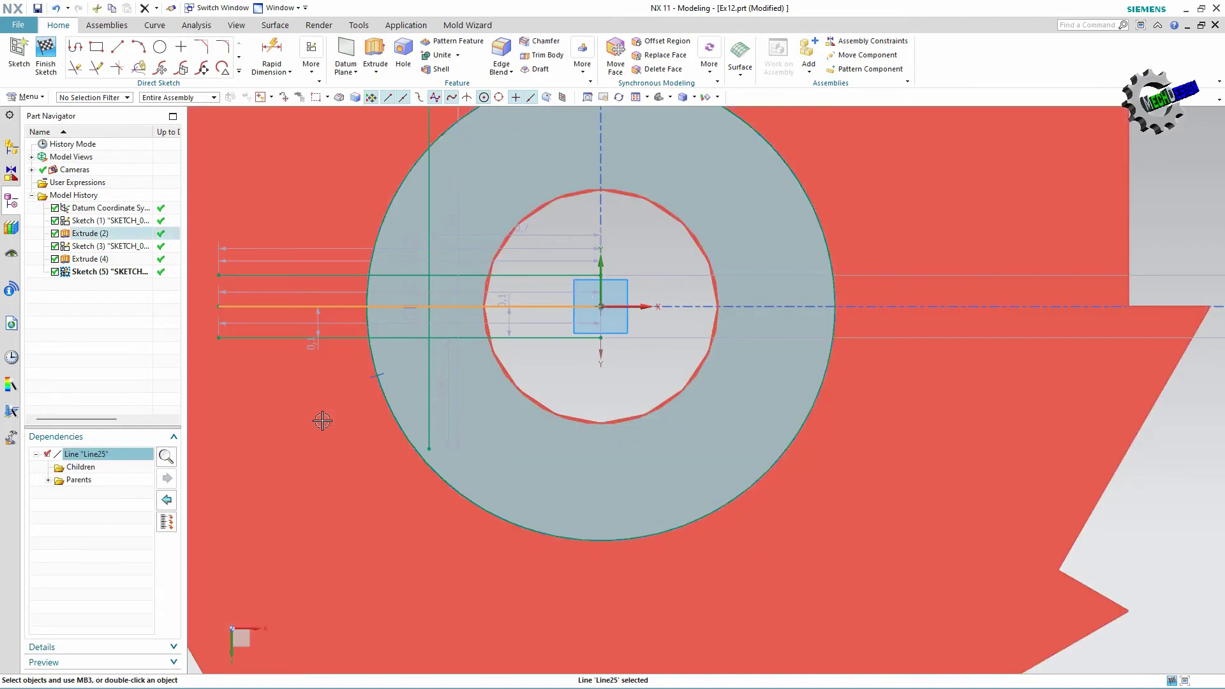
pyautogui.press('Delete')
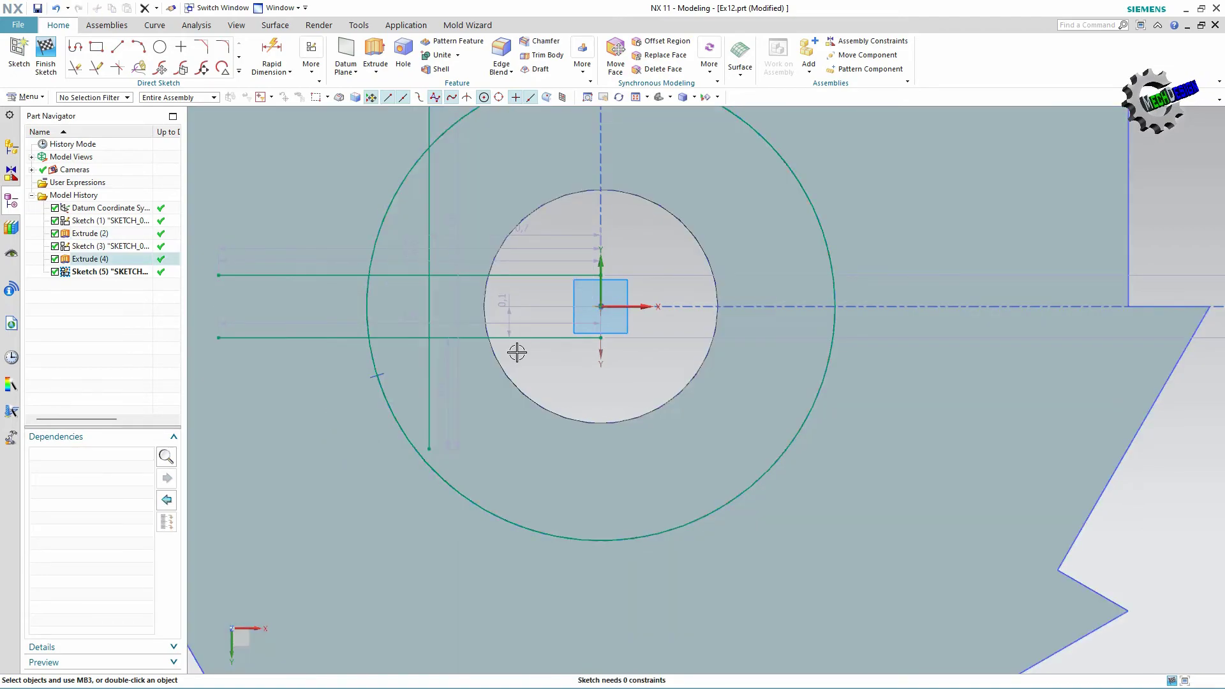
pyautogui.click(77, 68)
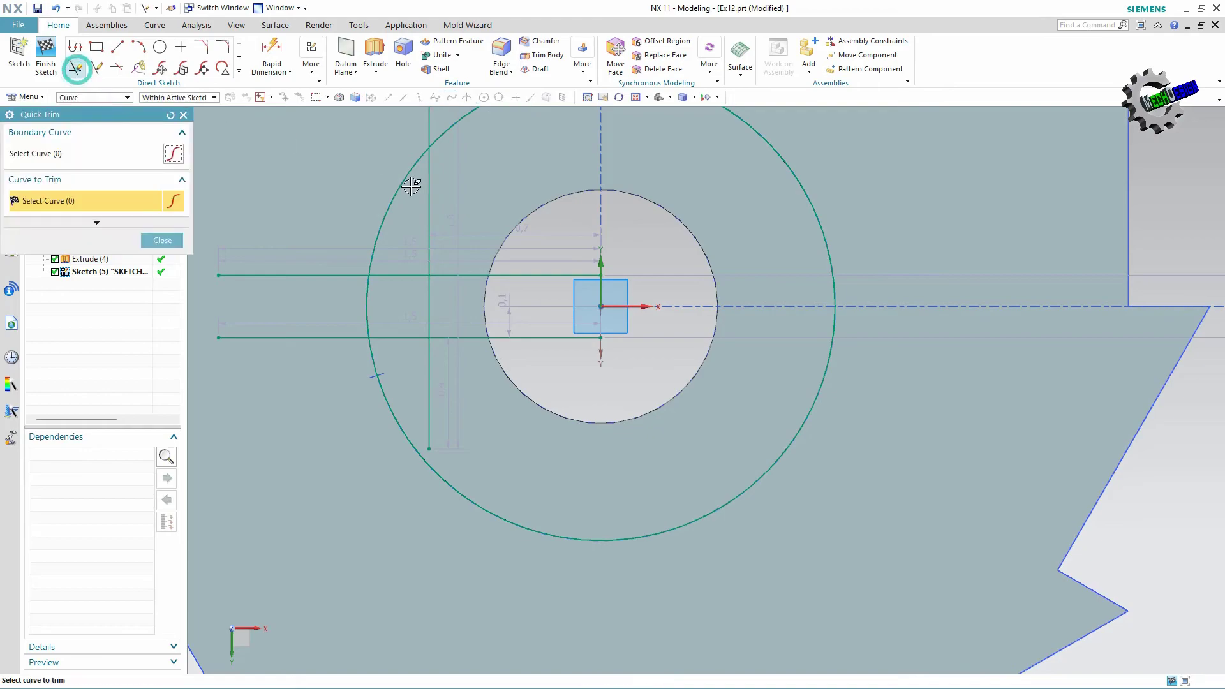
# Trim the excess keyway lines and hub arc down to a small closed rectangle, then finish the sketch.
pyautogui.click(480, 275)
pyautogui.click(511, 336)
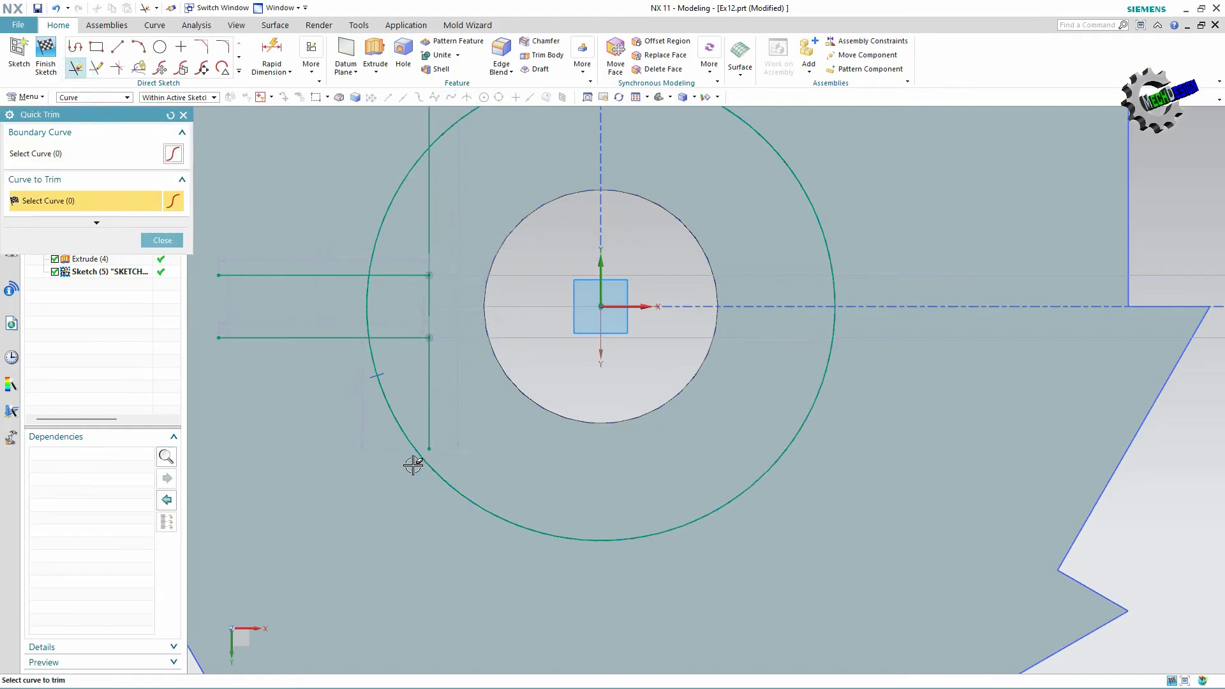
pyautogui.click(384, 404)
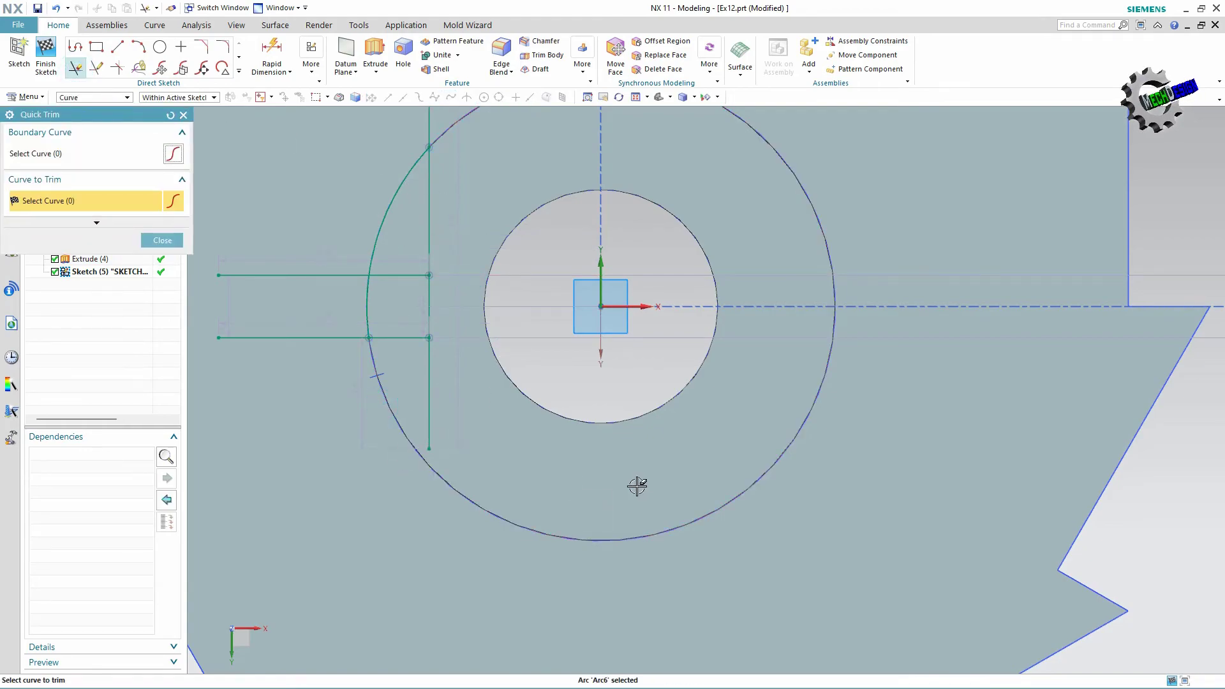
pyautogui.click(426, 191)
pyautogui.scroll(-2, 505, 288)
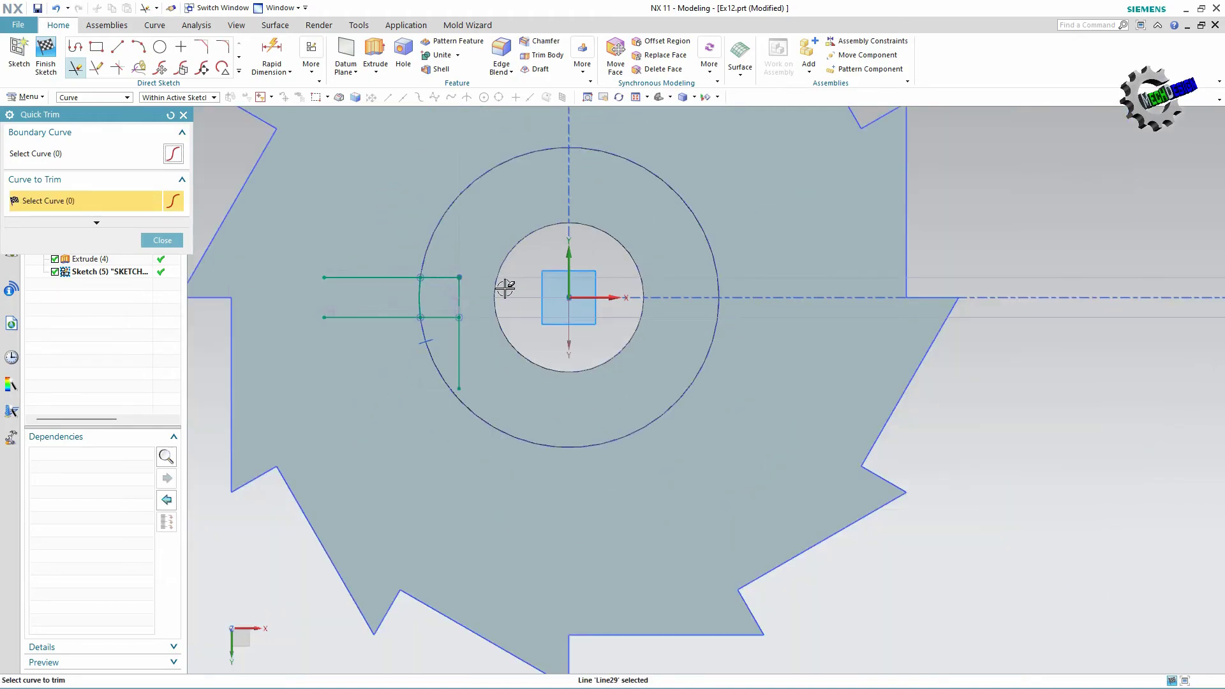
pyautogui.click(459, 342)
pyautogui.click(361, 317)
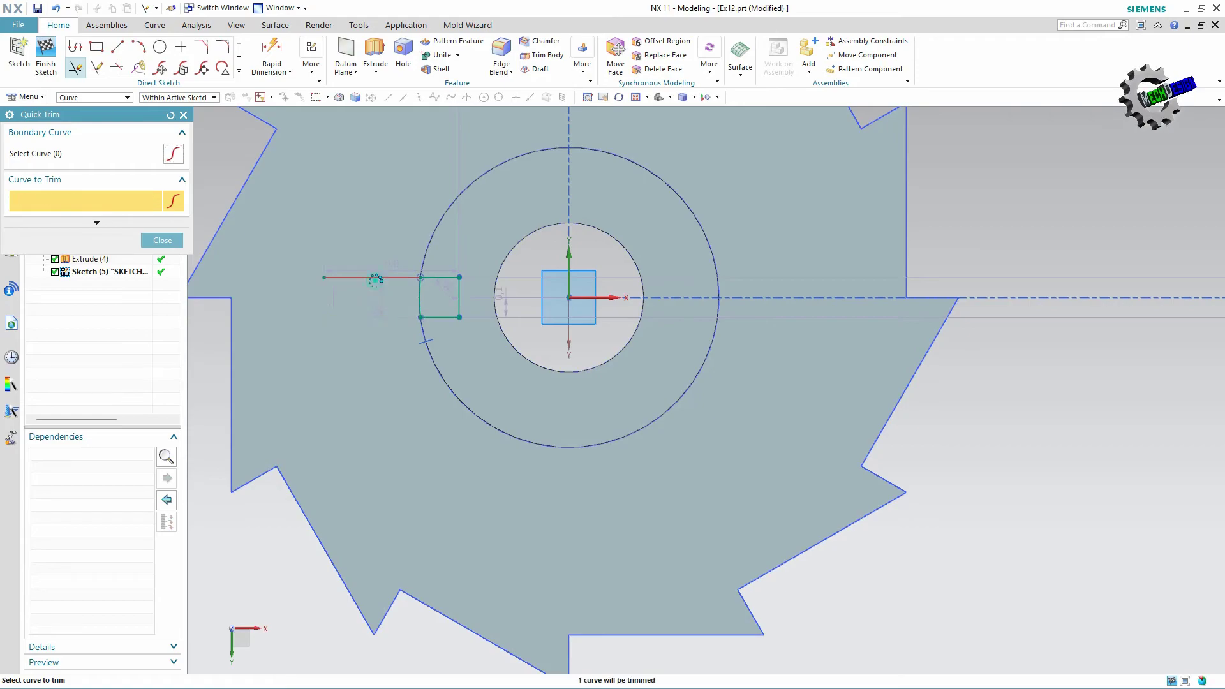
pyautogui.click(376, 278)
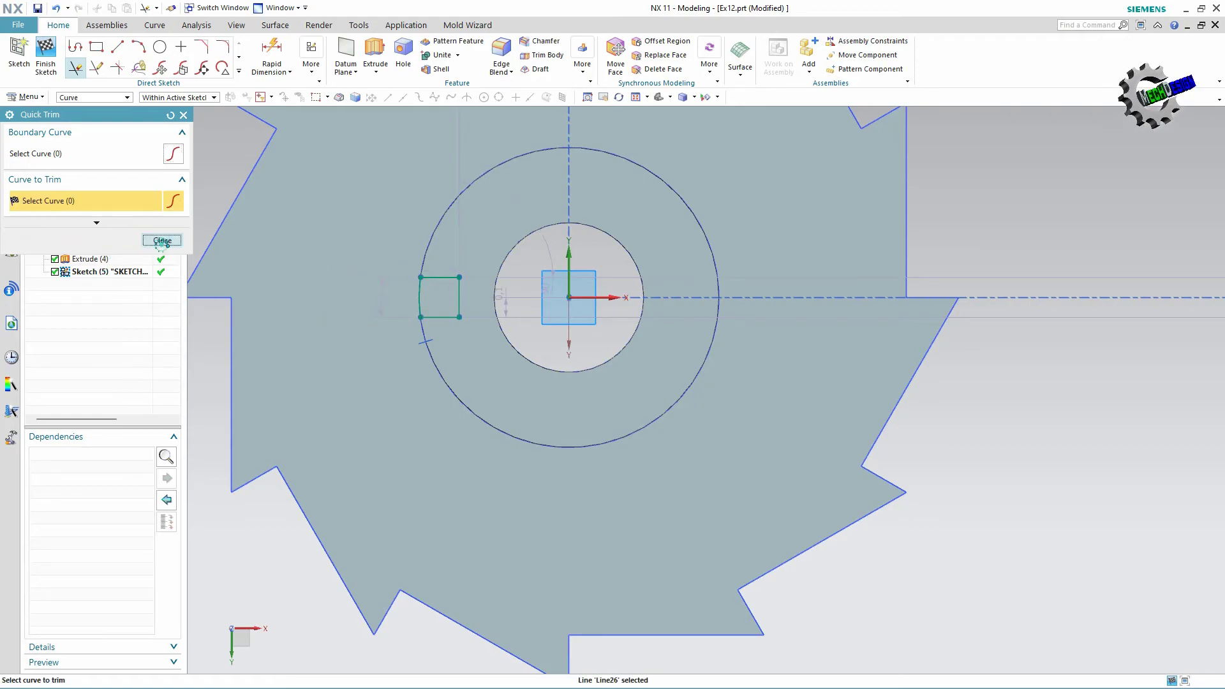
pyautogui.click(162, 241)
pyautogui.click(45, 58)
# Extrude the slot rectangle 0.125 downward into the hub as a subtract cut.
pyautogui.moveTo(547, 347)
pyautogui.mouseDown(button='middle')
pyautogui.moveTo(567, 339)
pyautogui.moveTo(541, 293)
pyautogui.mouseUp(button='middle')
pyautogui.press('x')
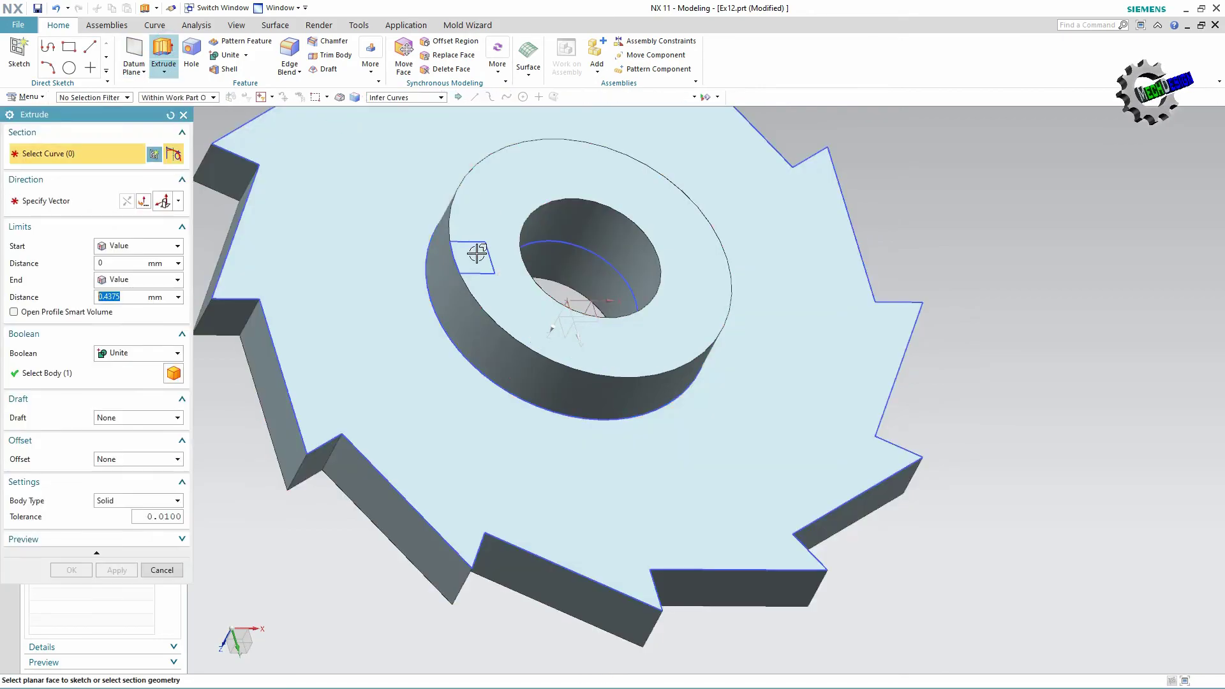
pyautogui.click(480, 266)
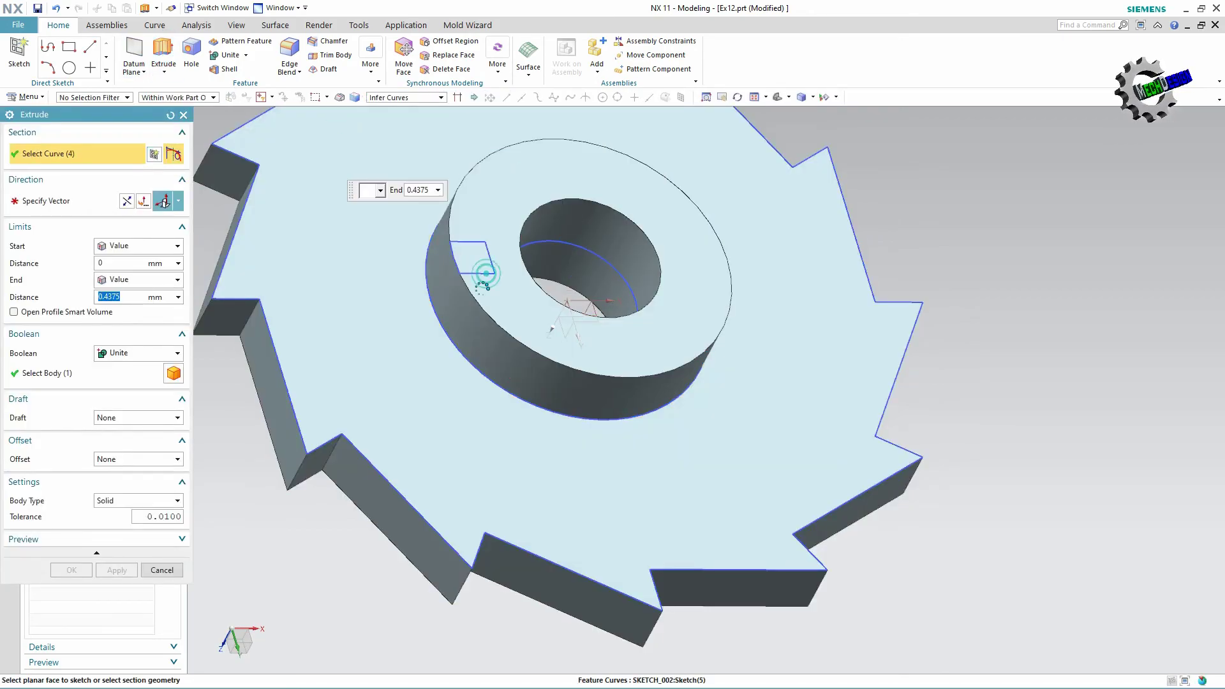
pyautogui.doubleClick(496, 223)
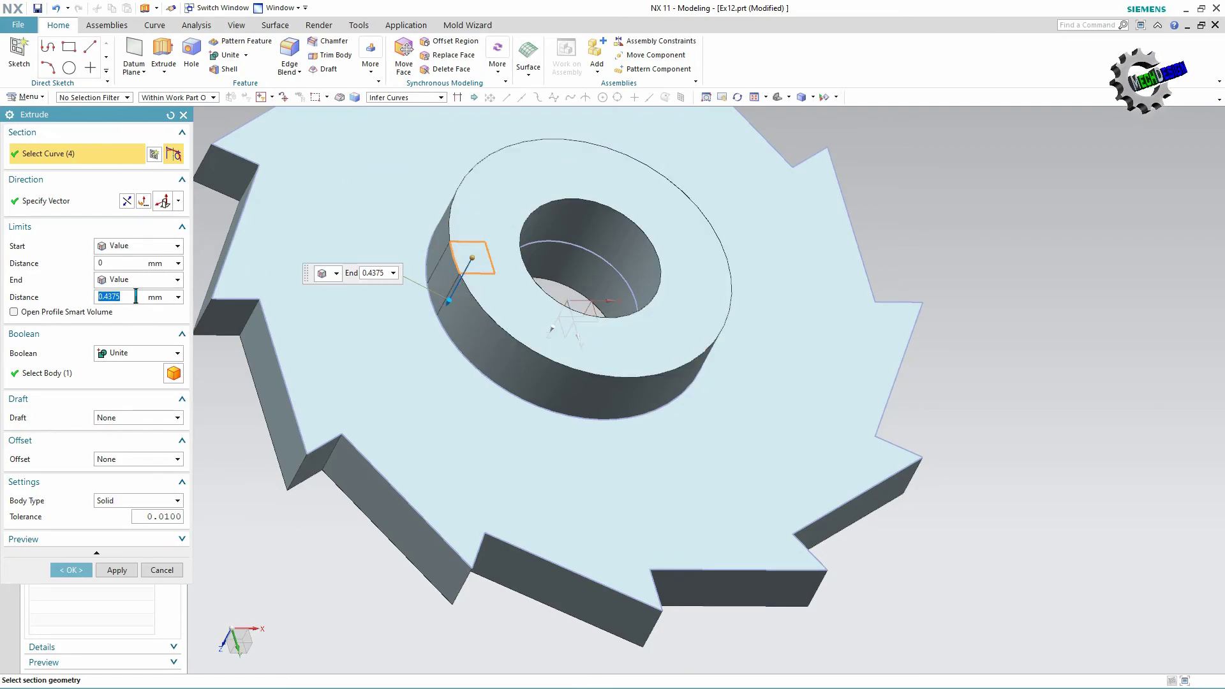
pyautogui.write('0.125')
pyautogui.press('Return')
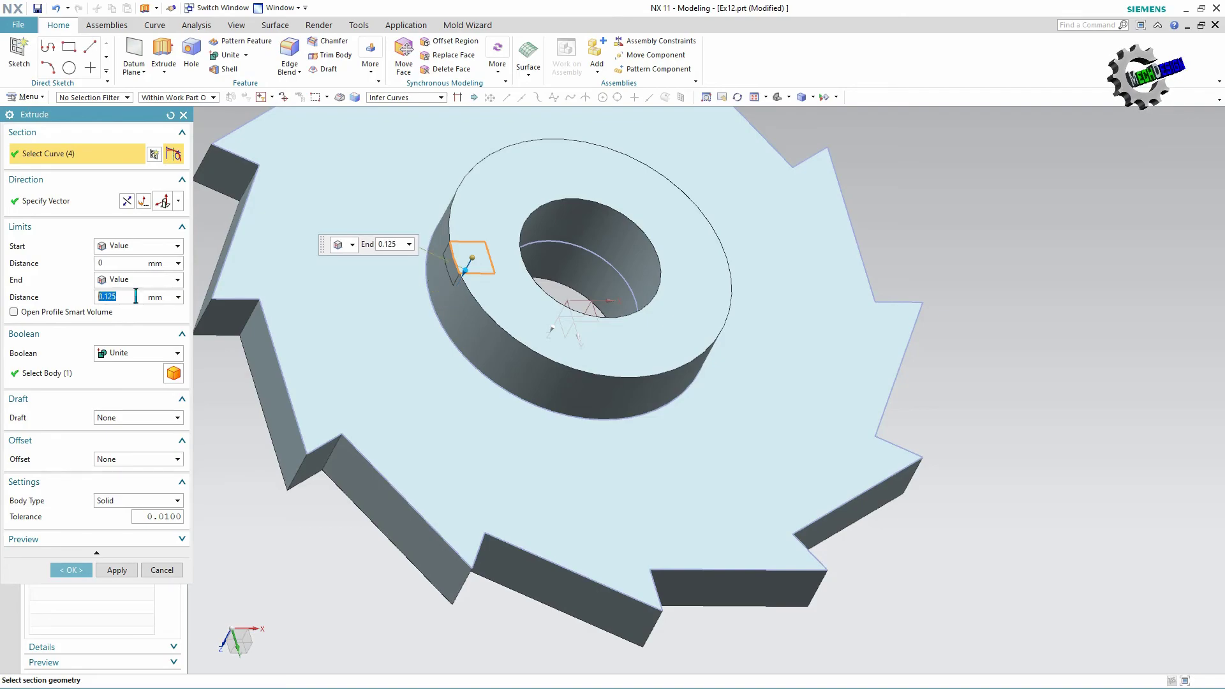
pyautogui.click(141, 353)
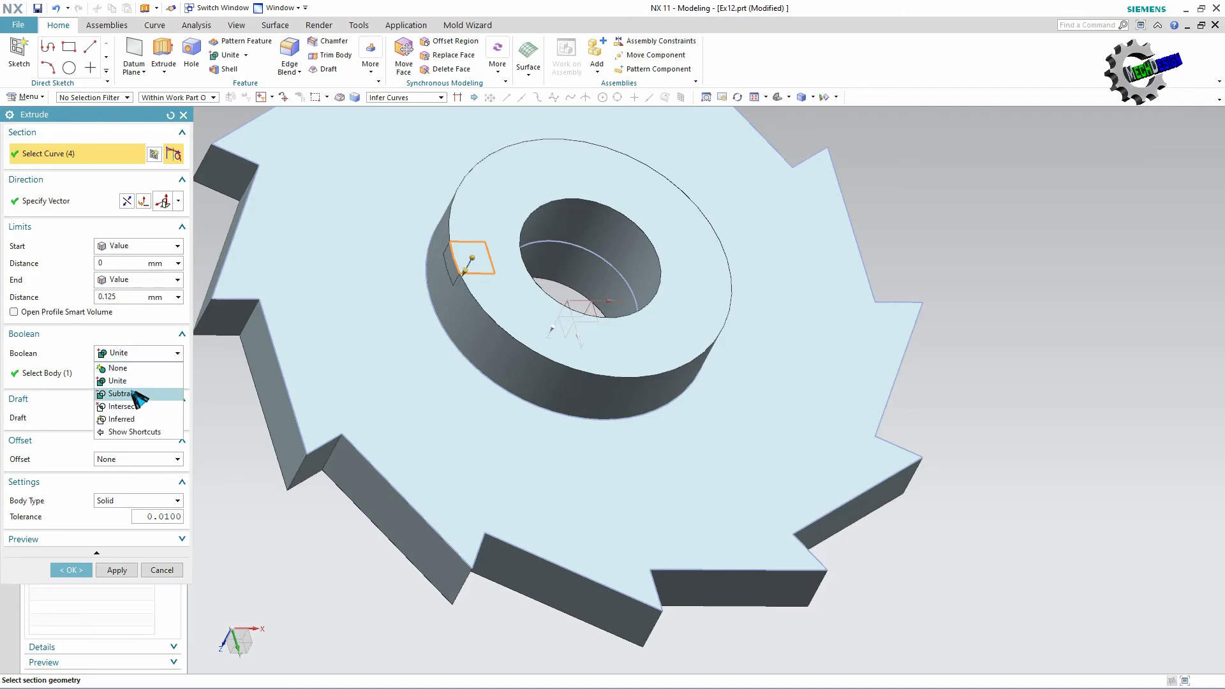
pyautogui.click(130, 392)
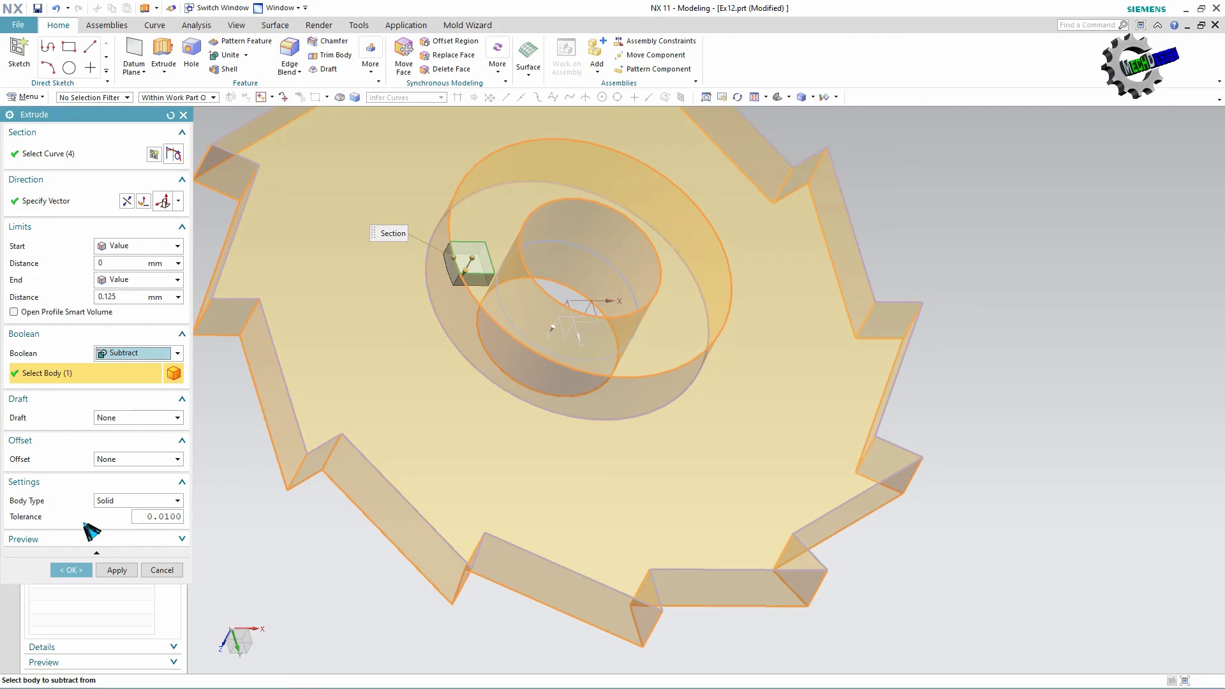
pyautogui.click(72, 570)
# Hide all sketches and datum coordinate systems.
pyautogui.moveTo(342, 359); pyautogui.dragTo(479, 271, button='middle')
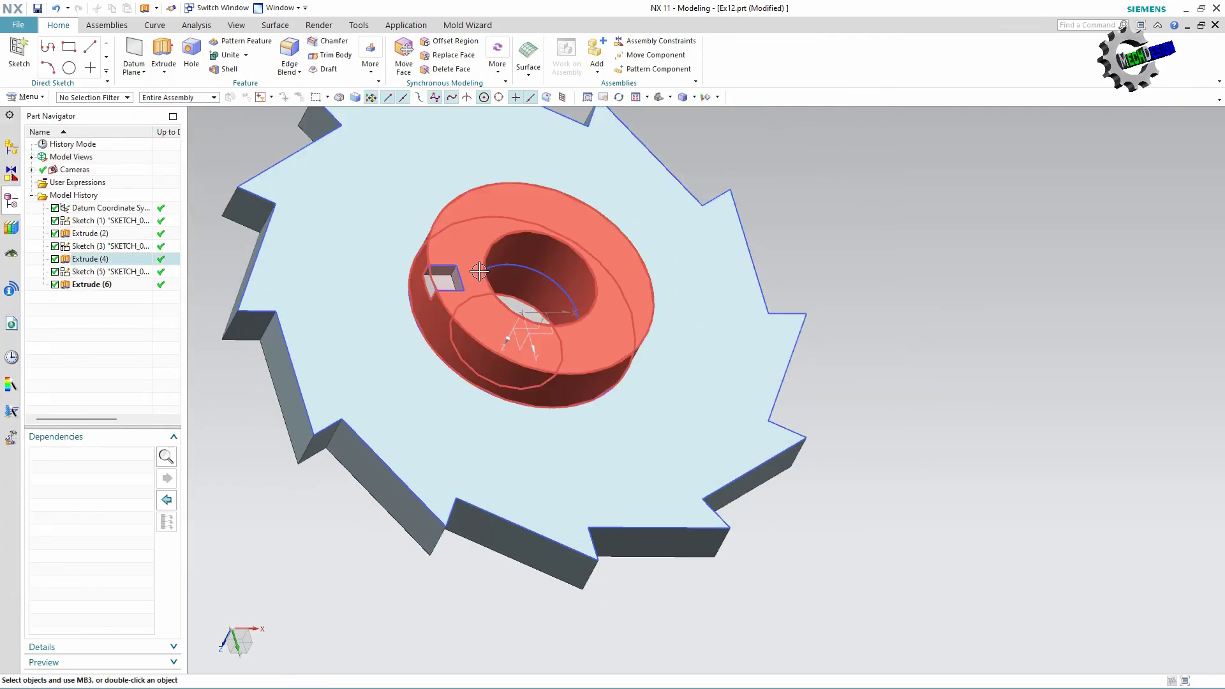
pyautogui.scroll(-2, 479, 271)
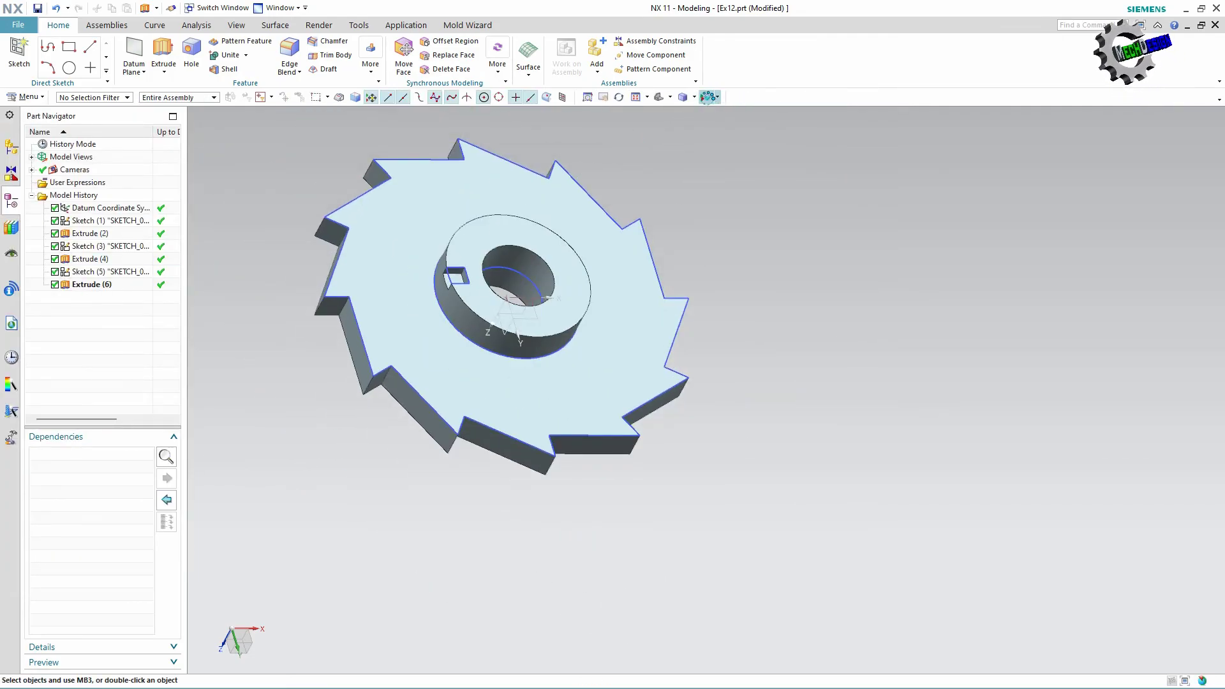
pyautogui.hotkey('ctrl', 'w')
pyautogui.click(186, 236)
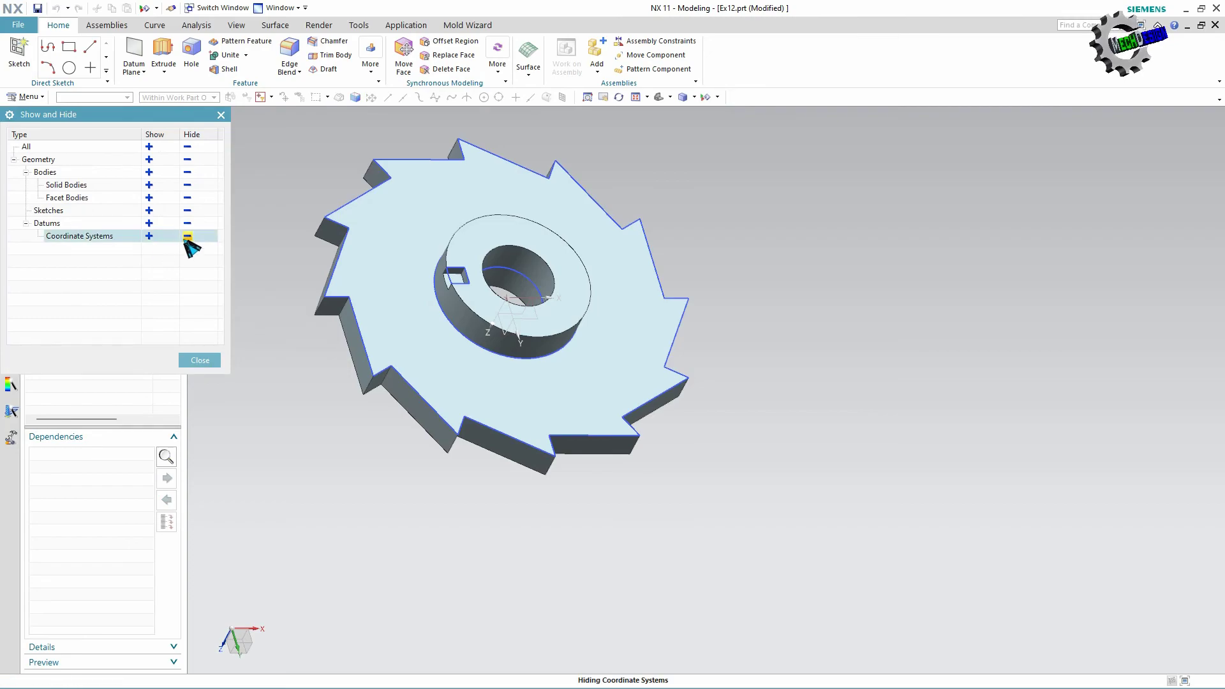
pyautogui.click(187, 210)
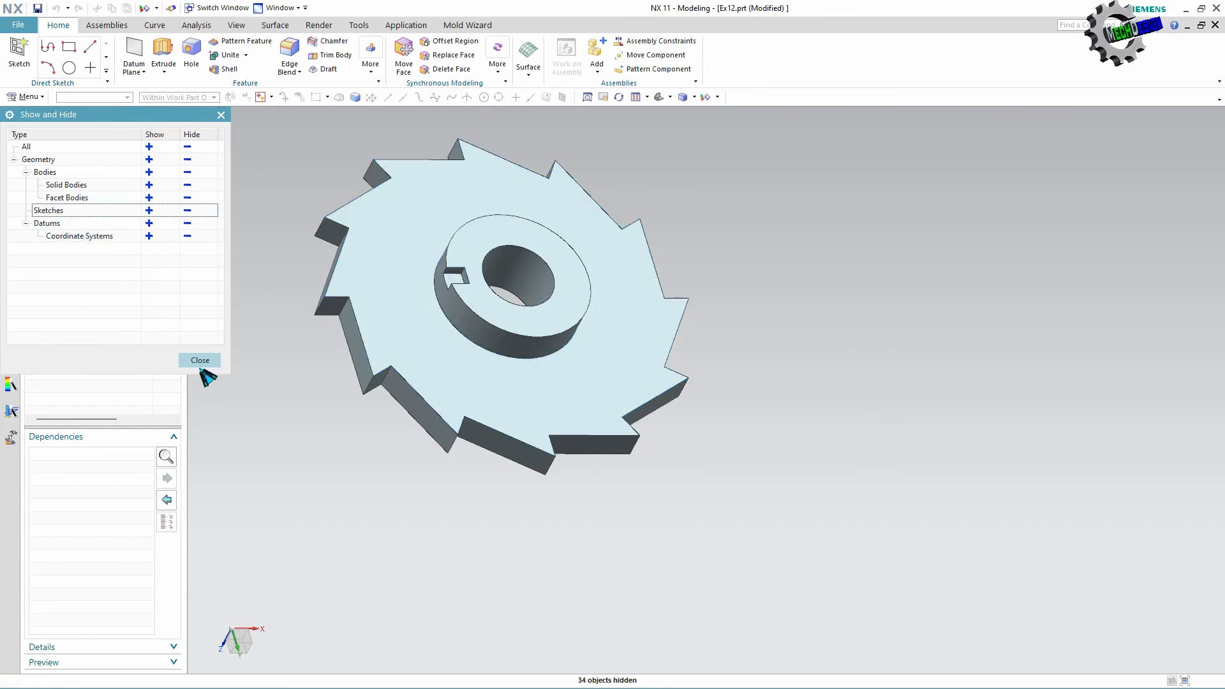
pyautogui.click(200, 361)
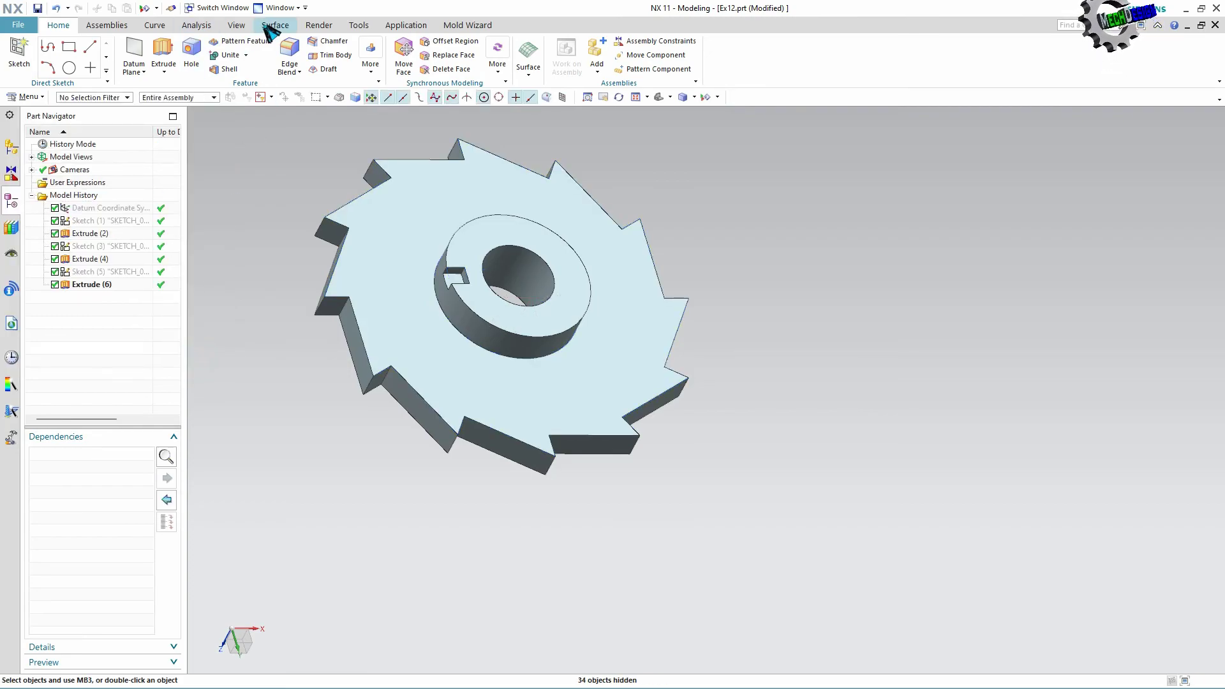
# Render the cutter in True Shading and orbit it to reveal the hub and keyway slot.
pyautogui.click(303, 27)
pyautogui.click(21, 51)
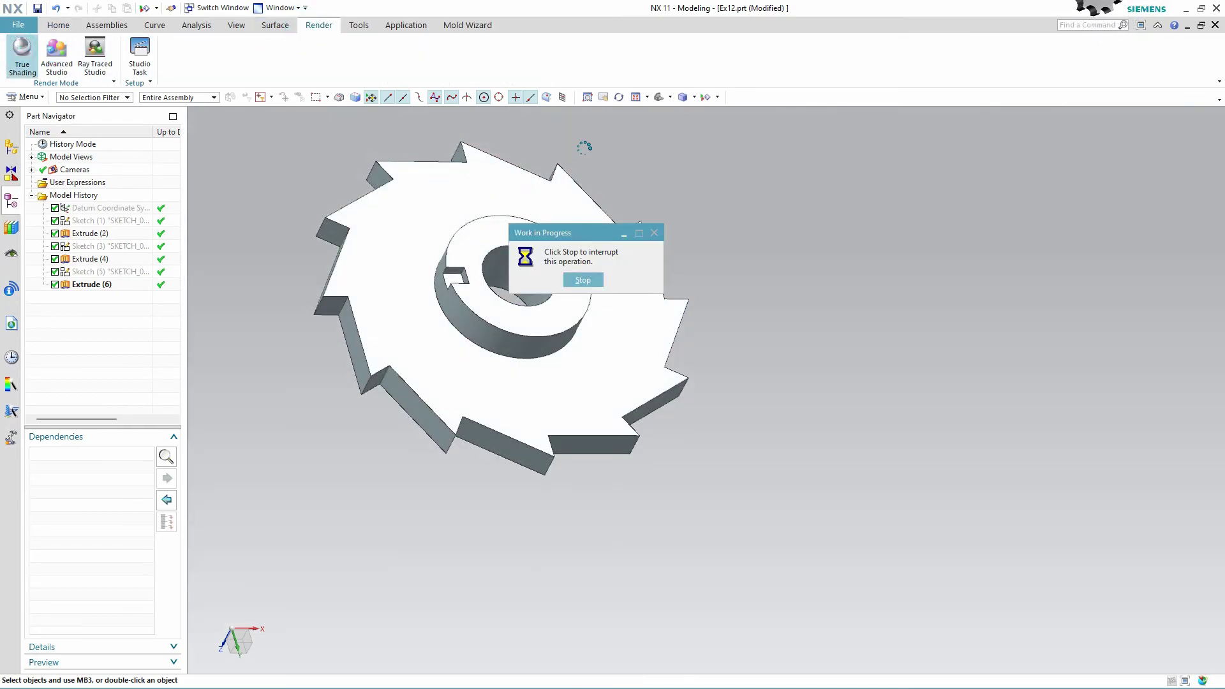
pyautogui.click(383, 46)
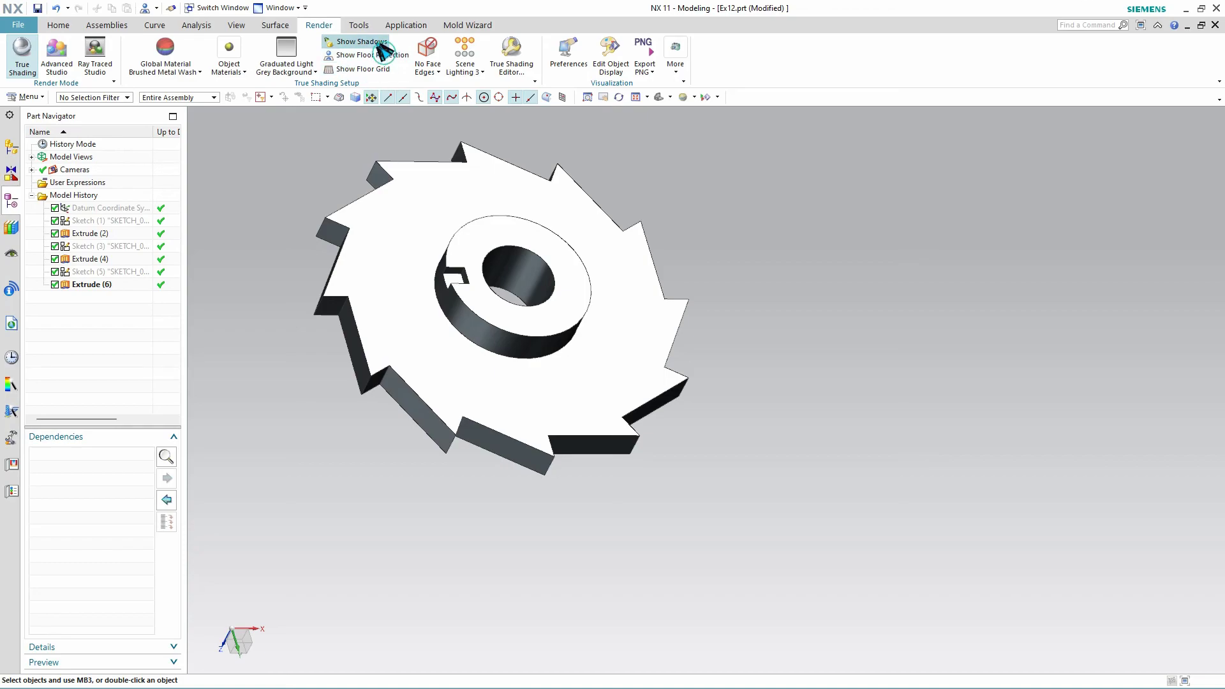
pyautogui.moveTo(533, 315)
pyautogui.mouseDown(button='middle')
pyautogui.moveTo(557, 315)
pyautogui.moveTo(553, 409)
pyautogui.moveTo(457, 492)
pyautogui.moveTo(349, 351)
pyautogui.mouseUp(button='middle')
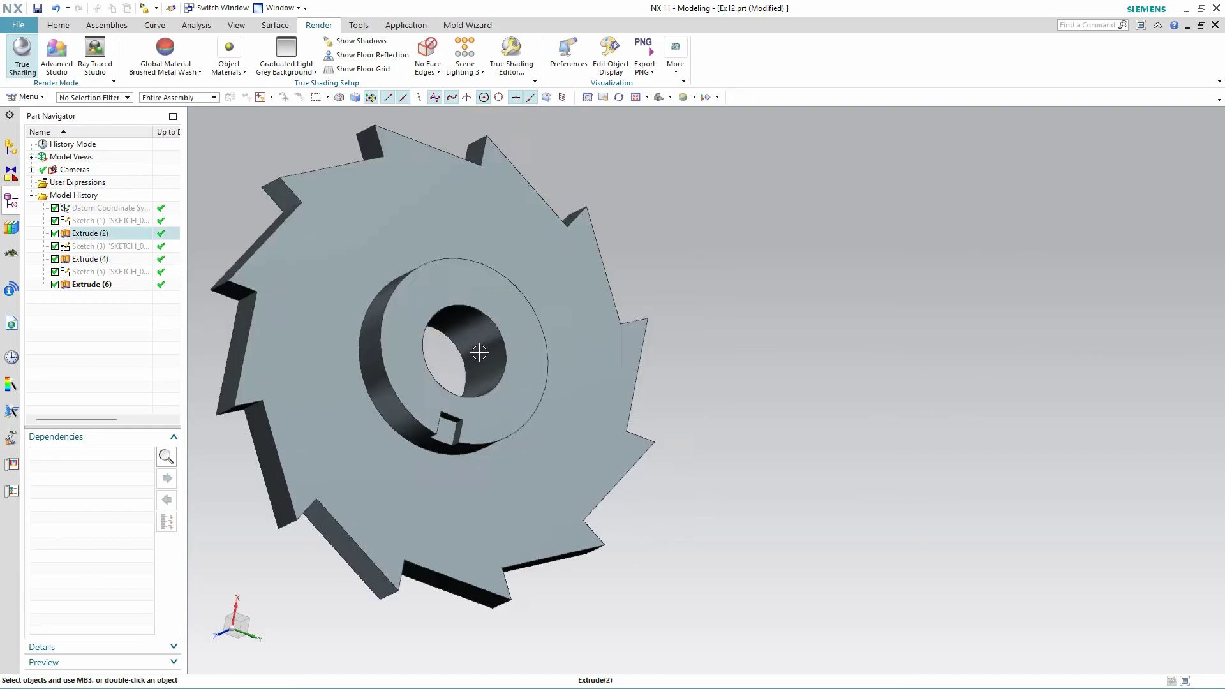
pyautogui.moveTo(480, 353)
pyautogui.mouseDown(button='middle')
pyautogui.moveTo(470, 386)
pyautogui.moveTo(476, 323)
pyautogui.moveTo(495, 331)
pyautogui.mouseUp(button='middle')
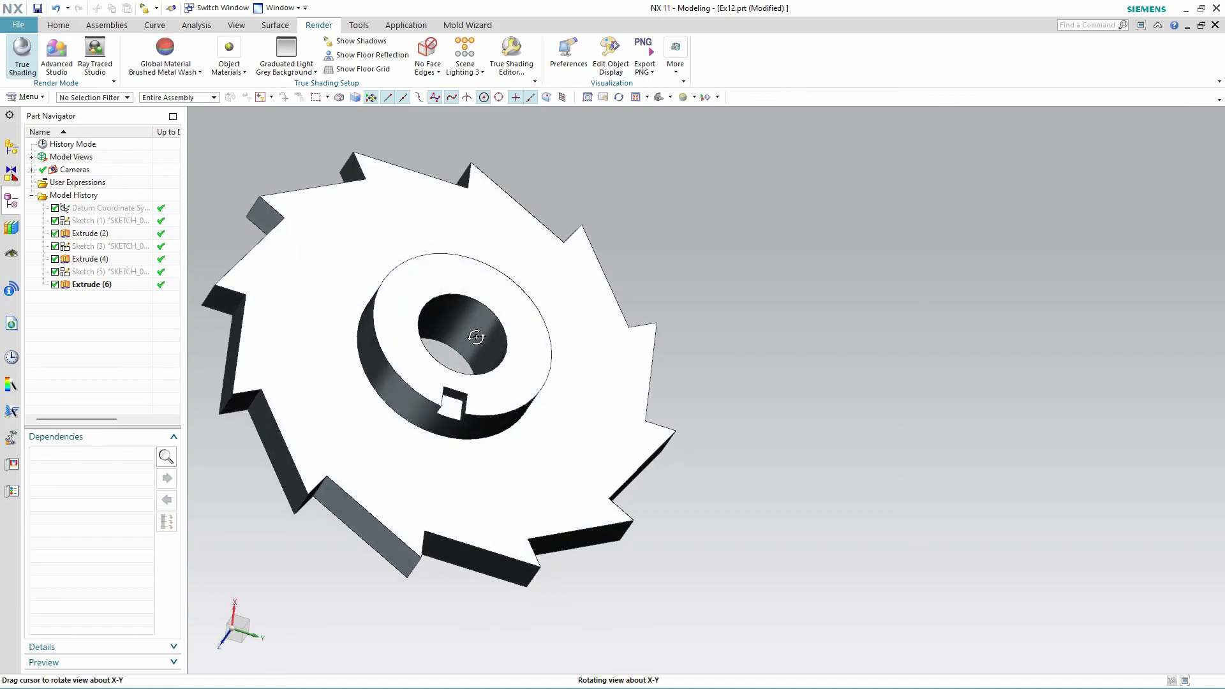